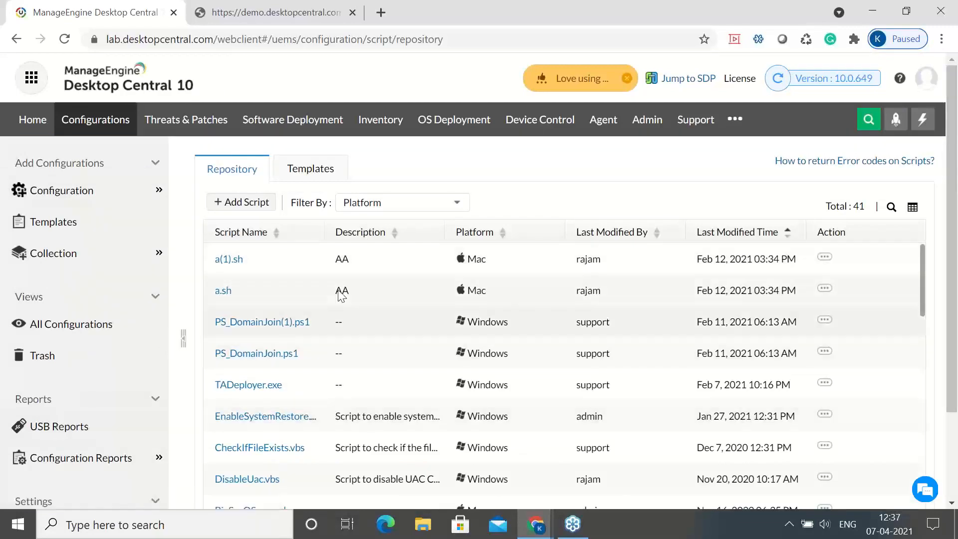
- Open the script templates and browse the list of available scripts
left_click(320, 170)
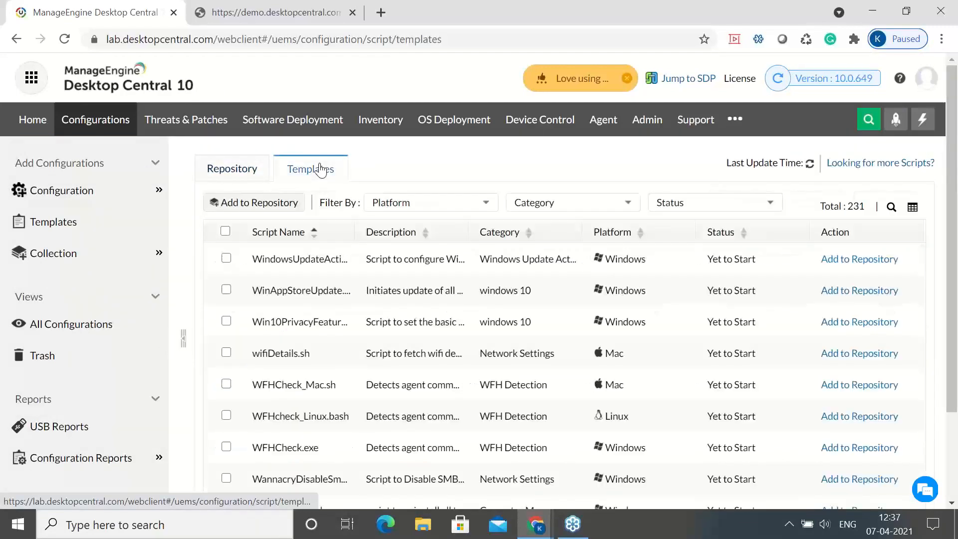
scroll(310, 290, "down", 3)
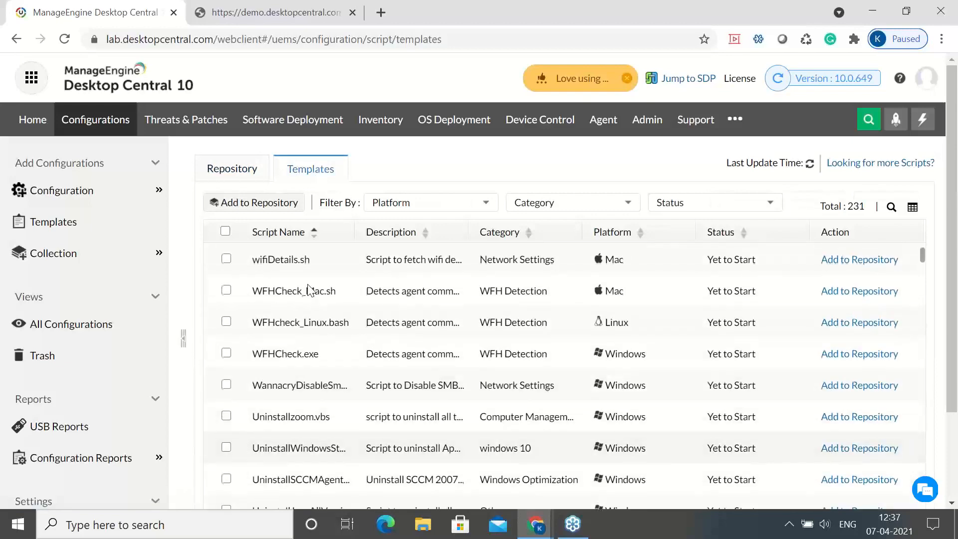
scroll(309, 289, "down", 8)
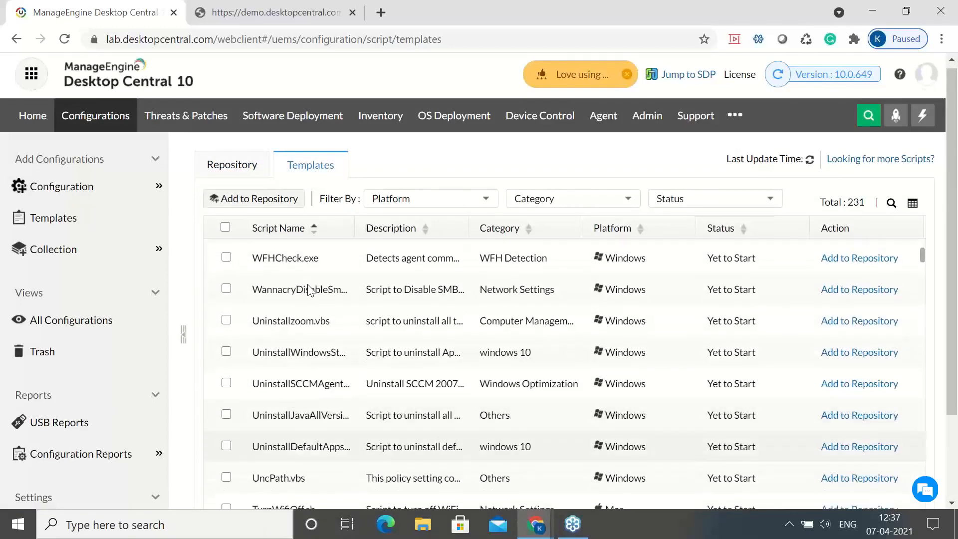
scroll(310, 289, "up", 6)
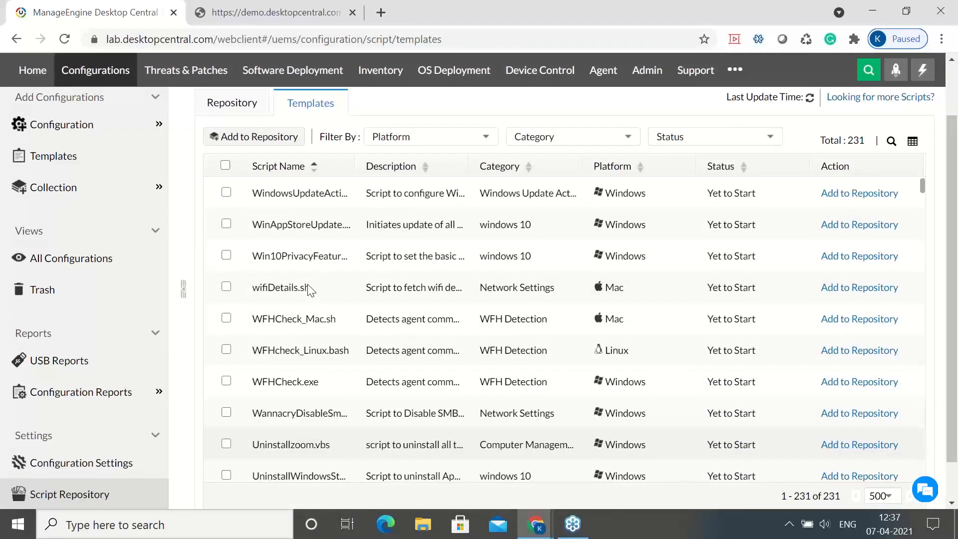
scroll(309, 289, "up", 2)
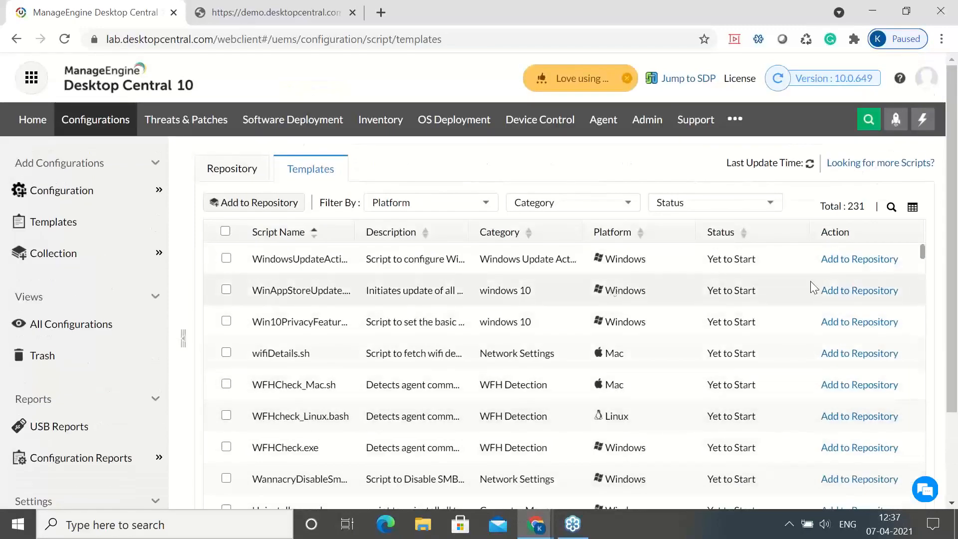
- Search the script templates for names containing "Enable"
left_click(892, 209)
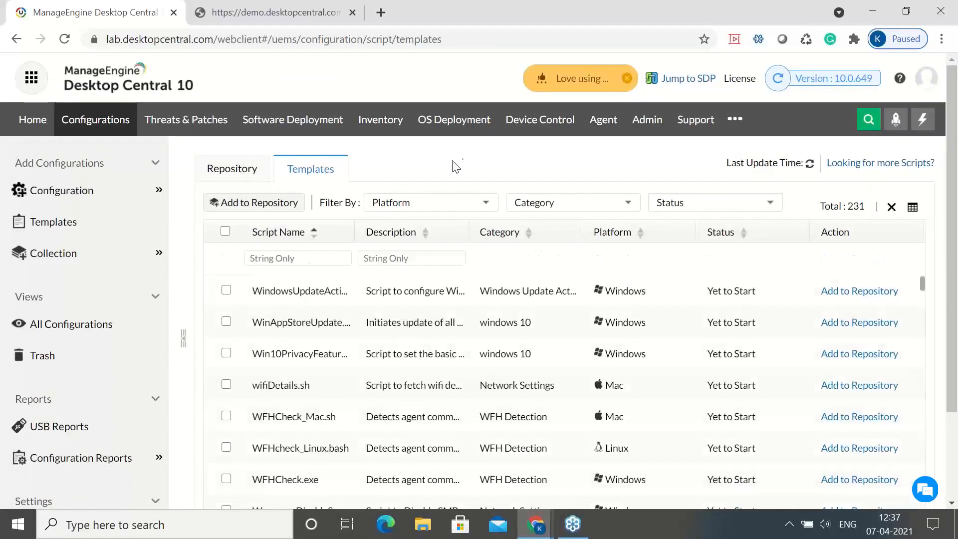
left_click(287, 258)
type("E")
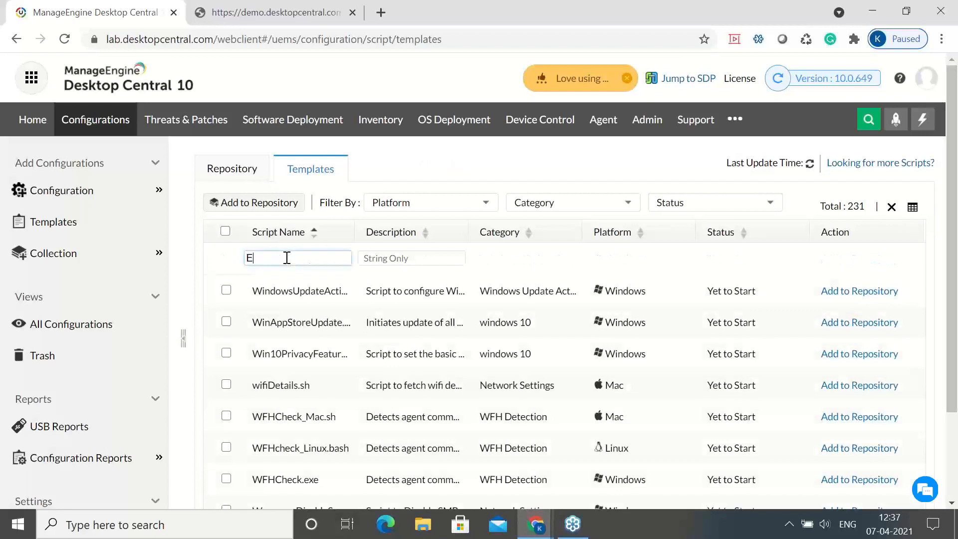
type("navbn")
key("BackSpace")
key("BackSpace")
key("BackSpace")
type("ble")
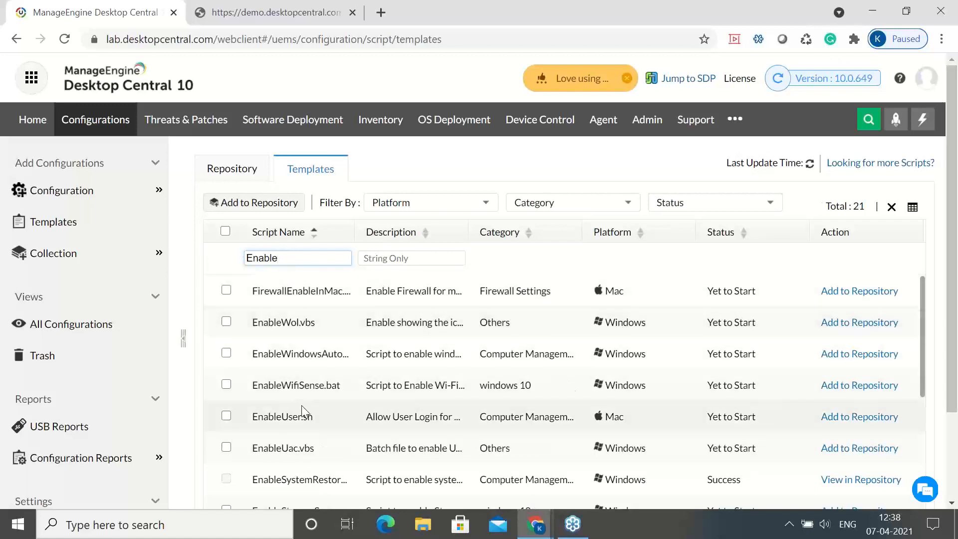
- View the EnableSystemRestore script in the repository and examine the actions available for it
scroll(282, 487, "down", 5)
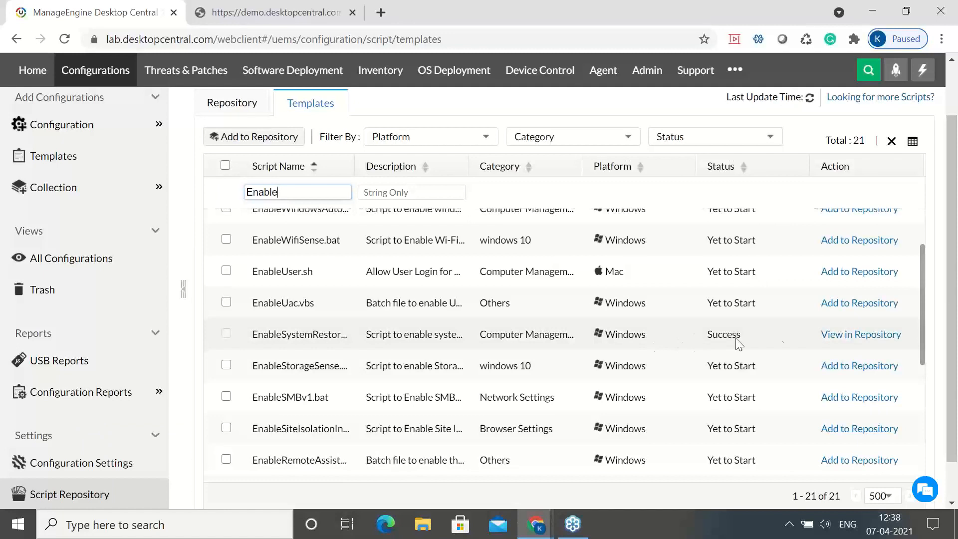
left_click(845, 335)
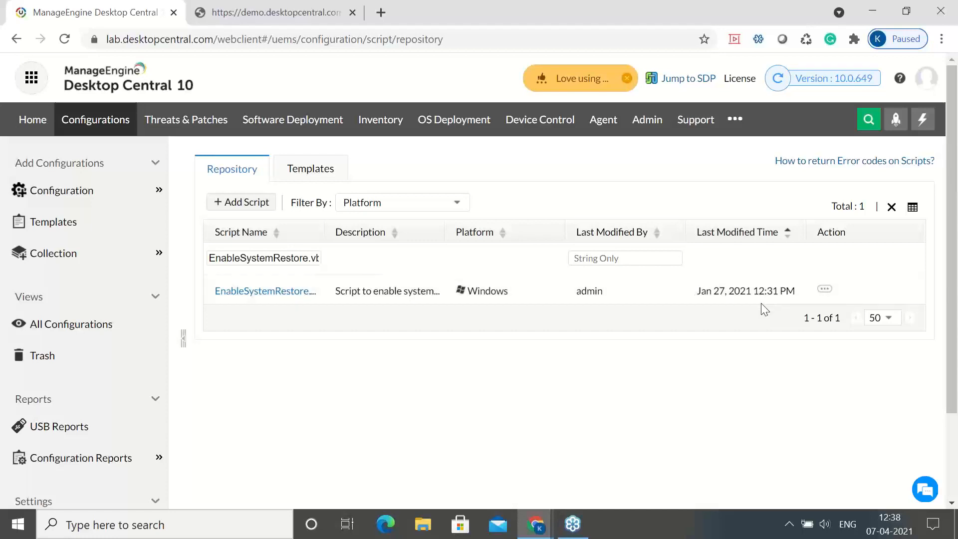
left_click(825, 298)
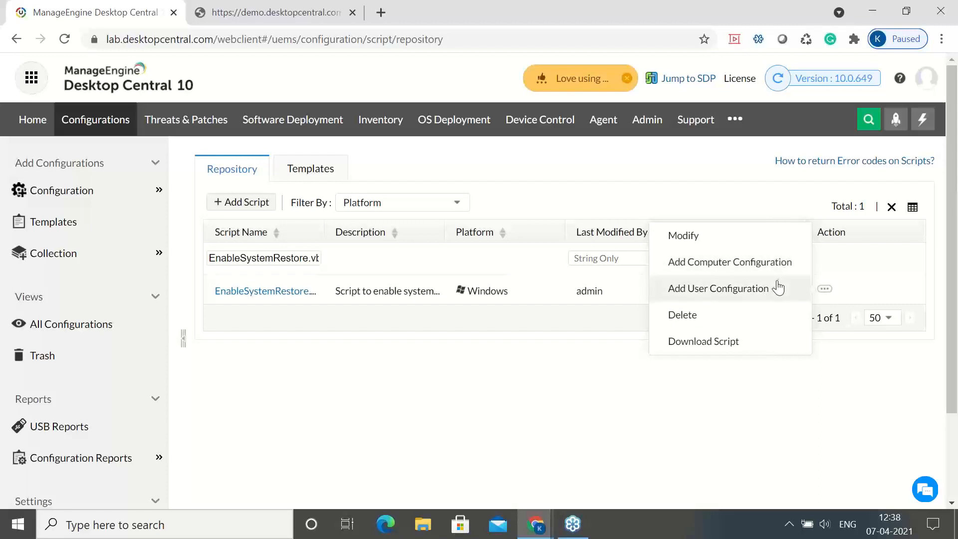
left_click(851, 370)
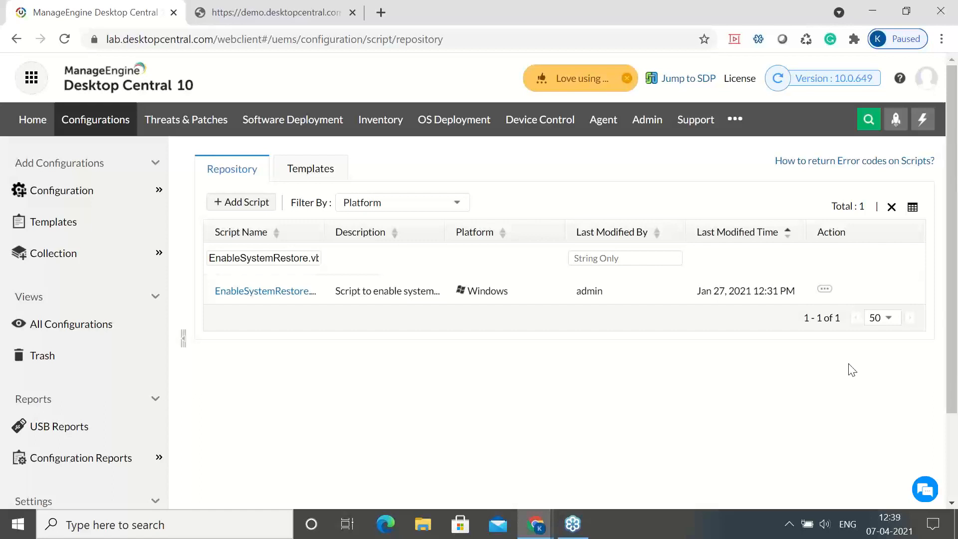
key("alt+Tab")
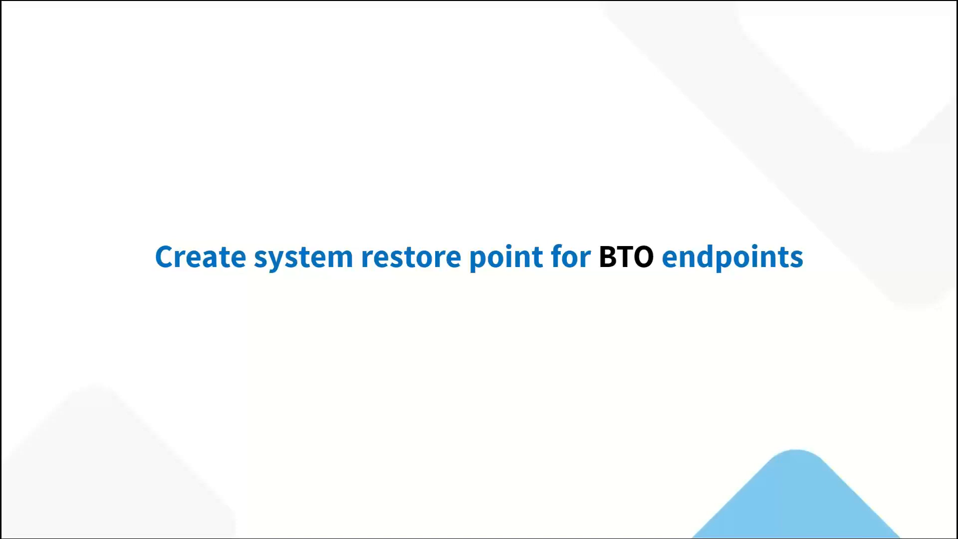
key("alt+Tab")
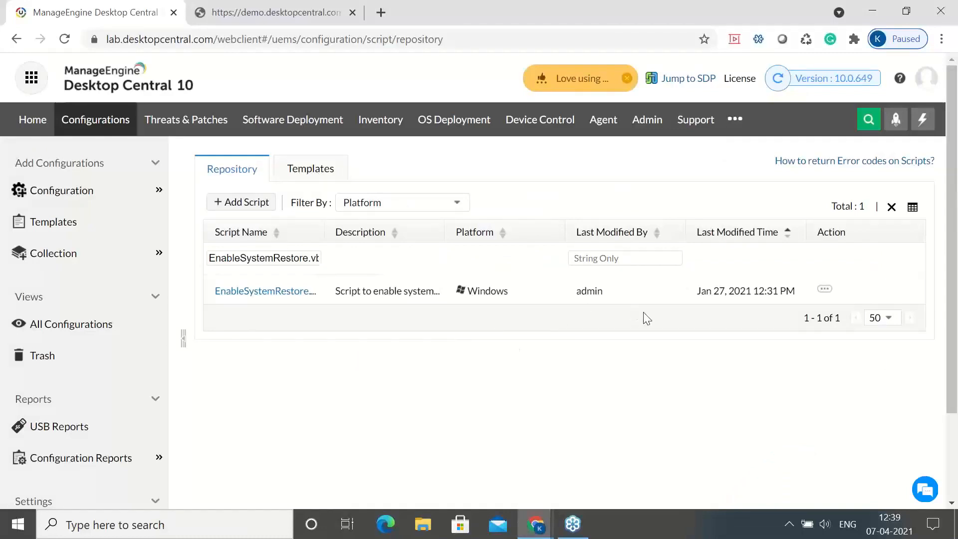
- Open the Announcement tool and start creating a new announcement
left_click(736, 121)
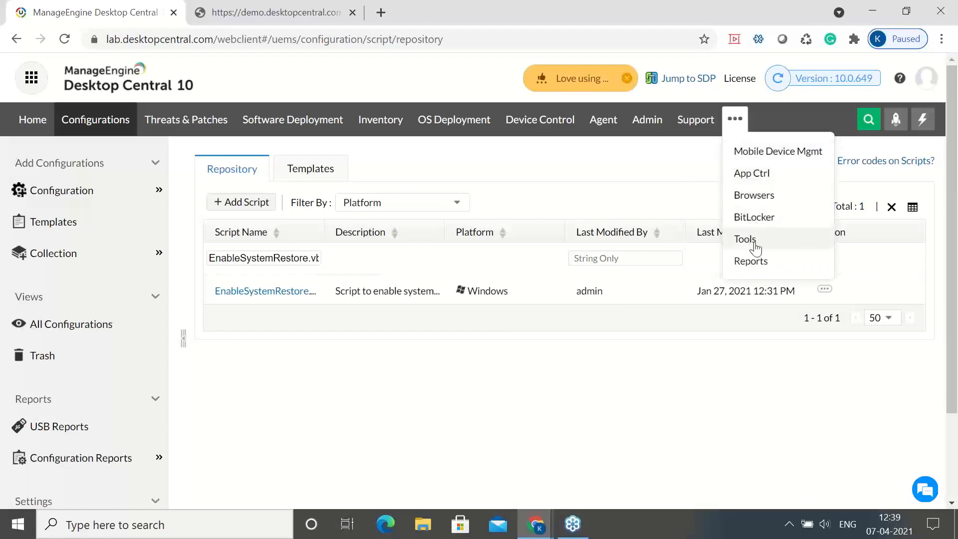
left_click(753, 241)
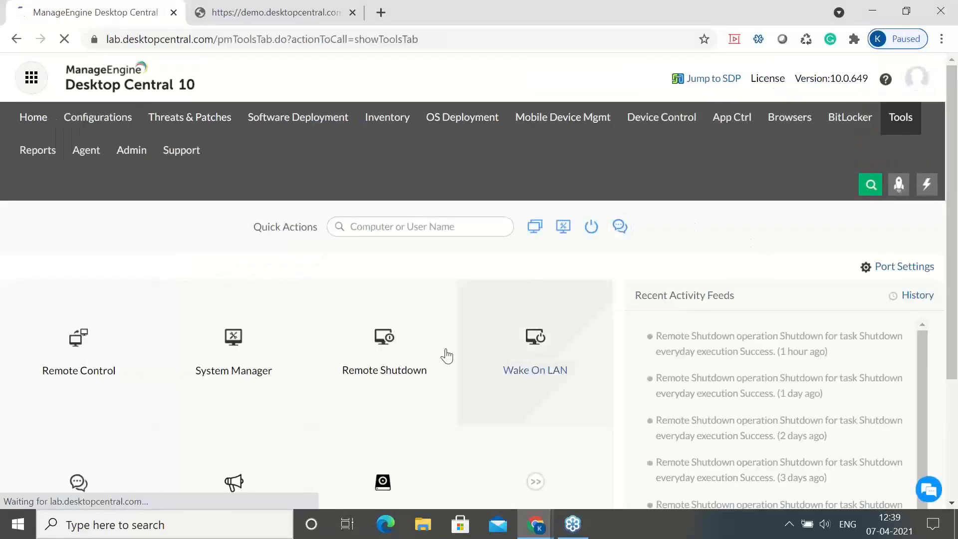
scroll(444, 355, "down", 2)
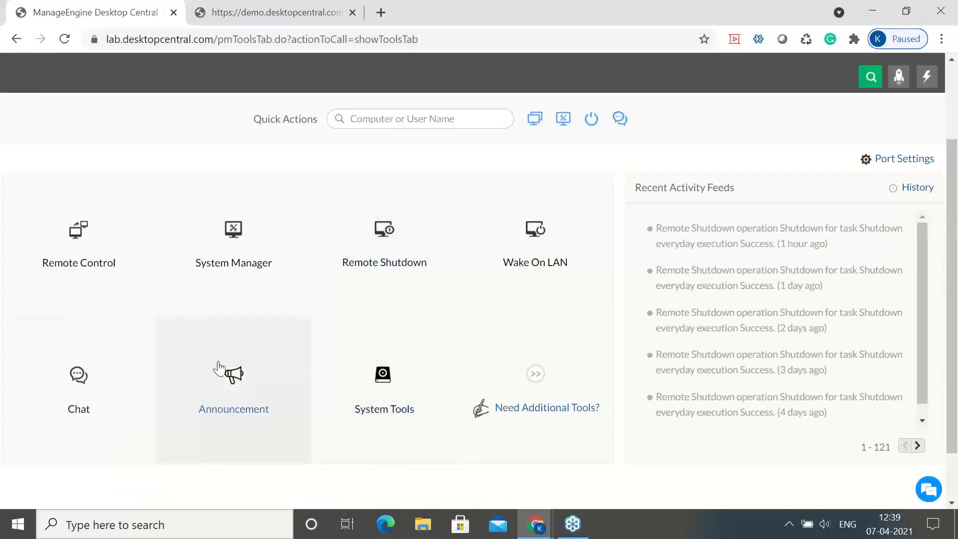
left_click(233, 385)
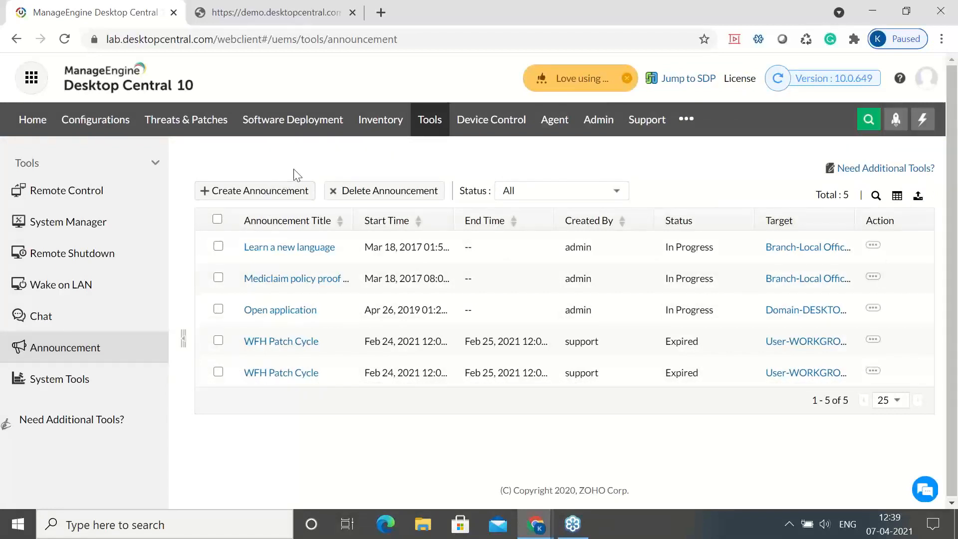
left_click(286, 193)
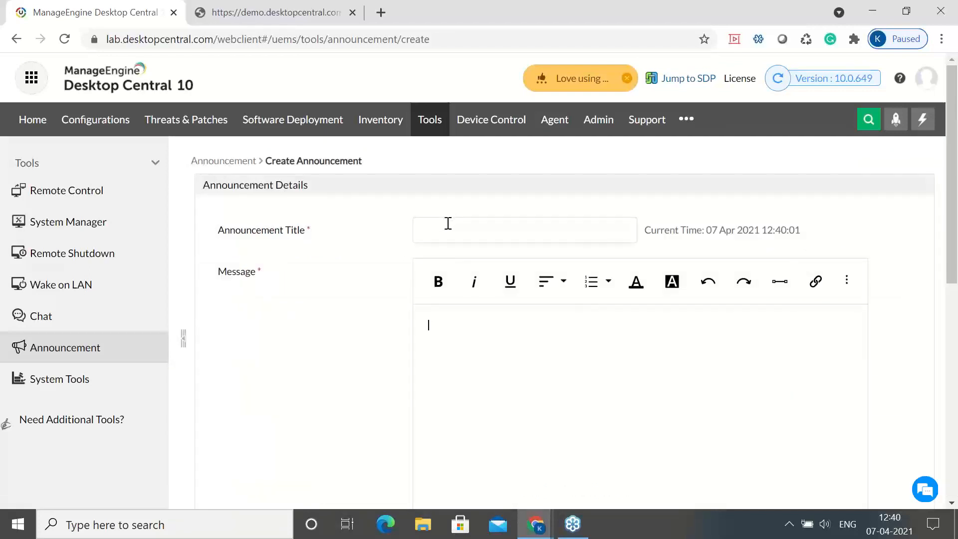
- Title the announcement "Patch task - April"
left_click(448, 224)
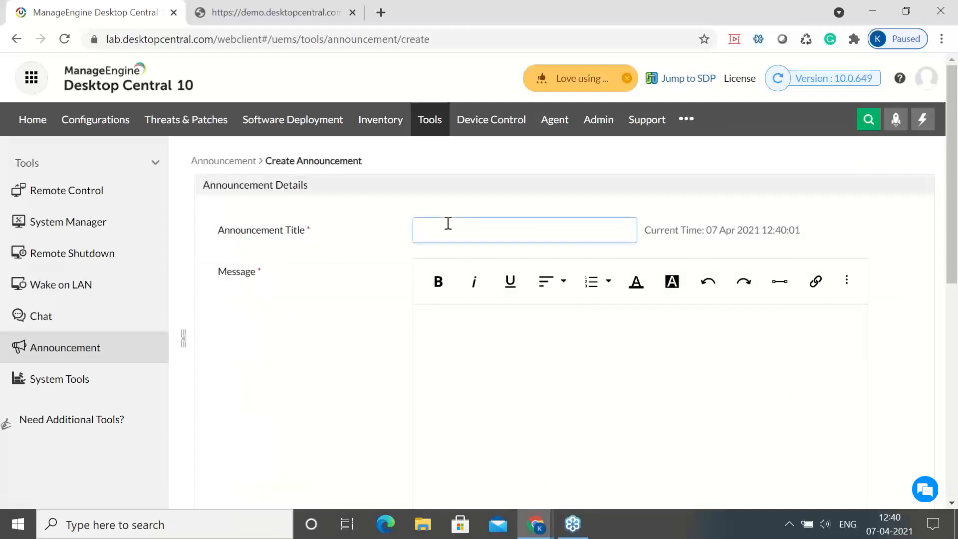
type("Pa")
key("BackSpace")
type("atch task - April")
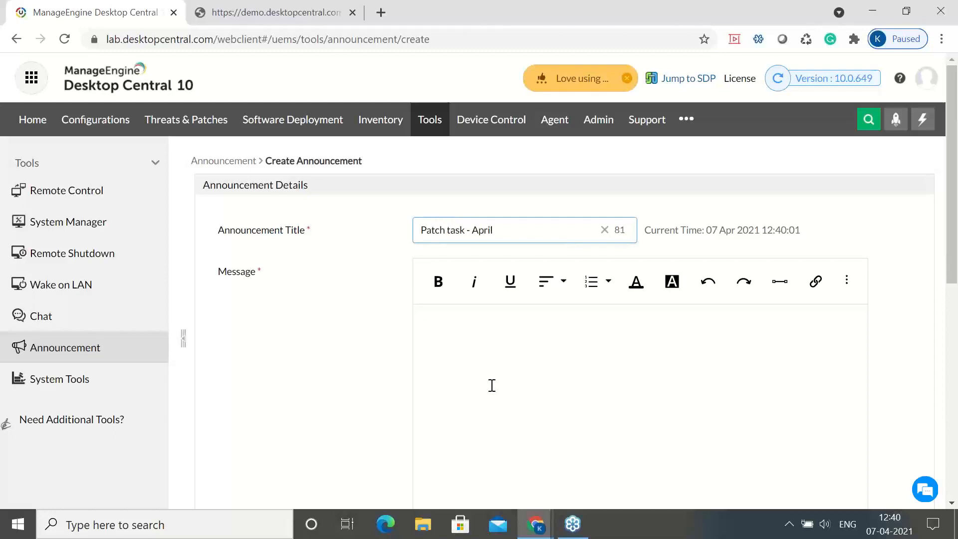
left_click(491, 385)
scroll(491, 383, "down", 2)
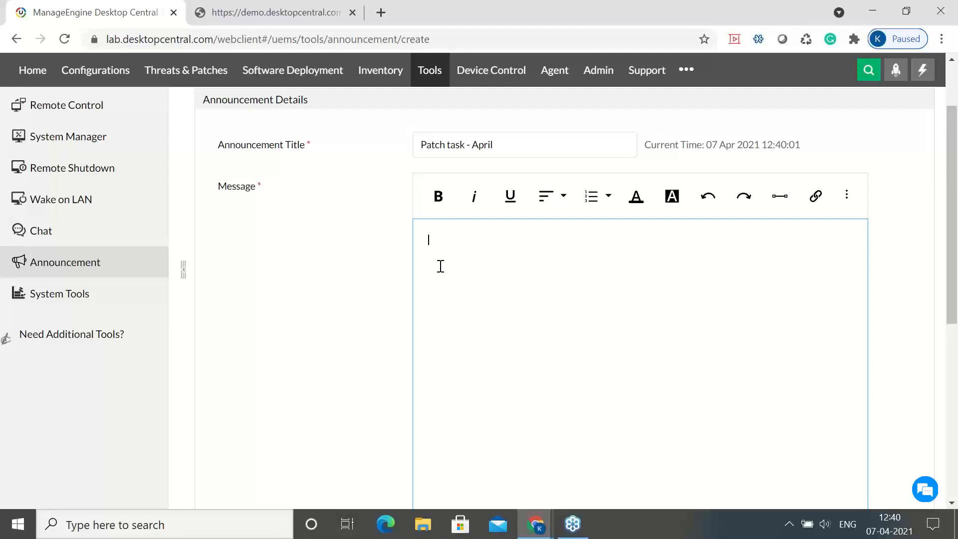
left_click(424, 256)
- Schedule the announcement to start on 07-04-2021 at 12:39 and end on 14-04-2021 at 00:00
scroll(334, 337, "down", 2)
scroll(336, 338, "down", 5)
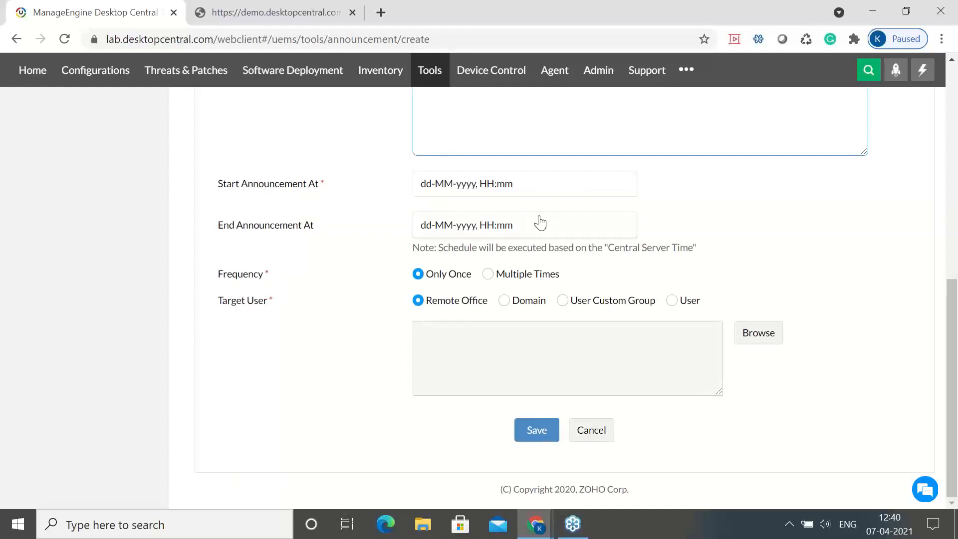
left_click(578, 182)
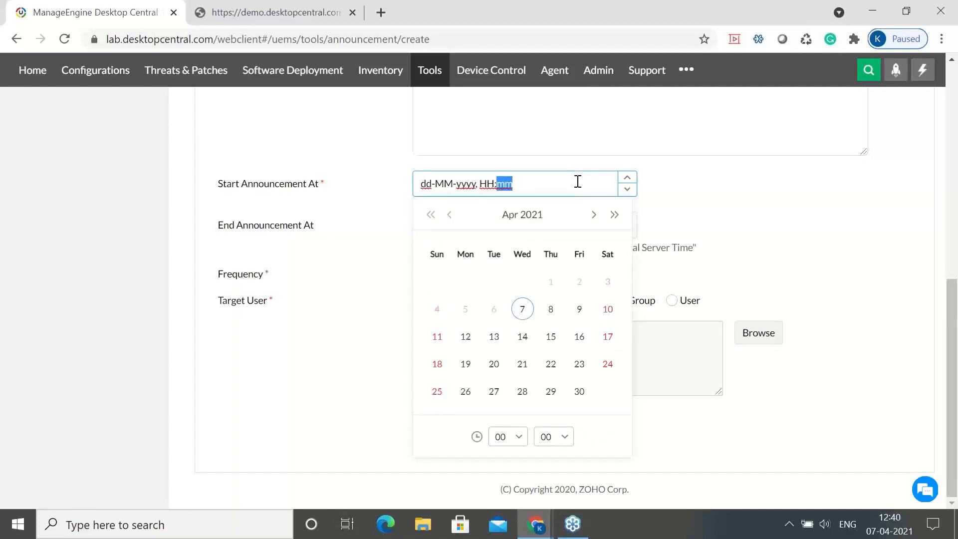
left_click(523, 308)
left_click(711, 185)
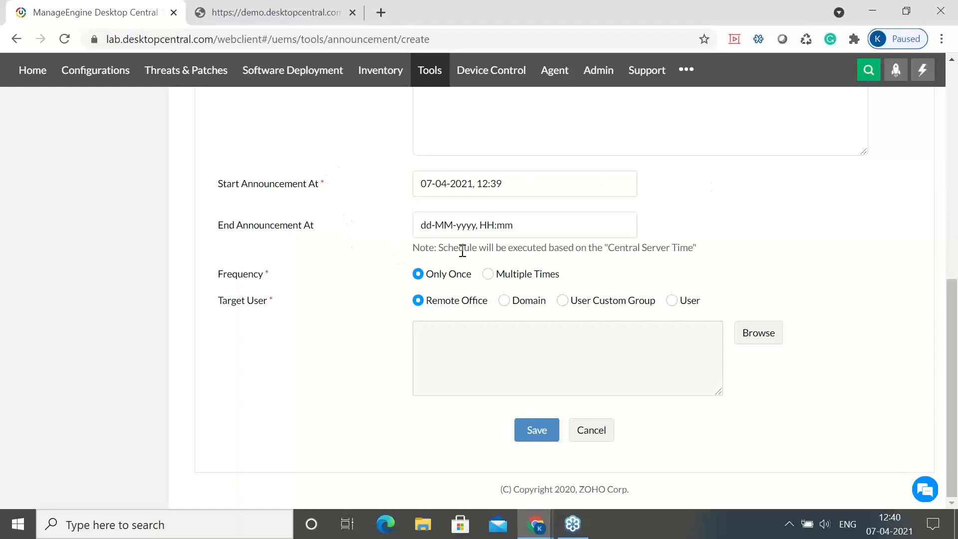
left_click(573, 224)
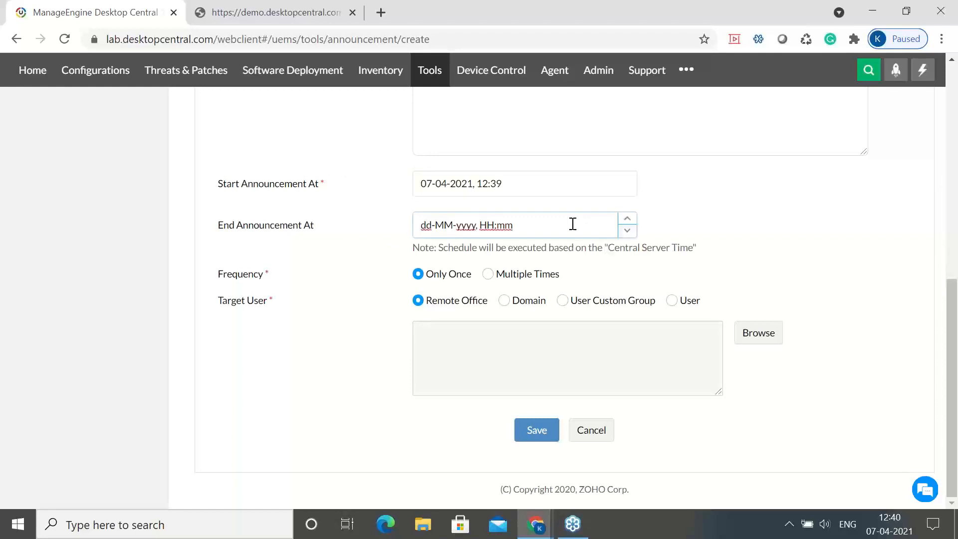
left_click(573, 224)
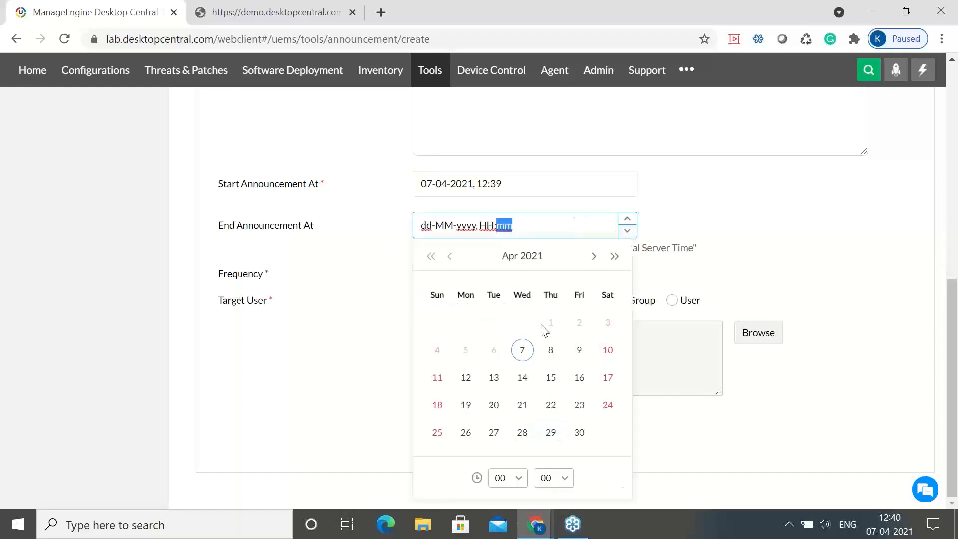
left_click(522, 378)
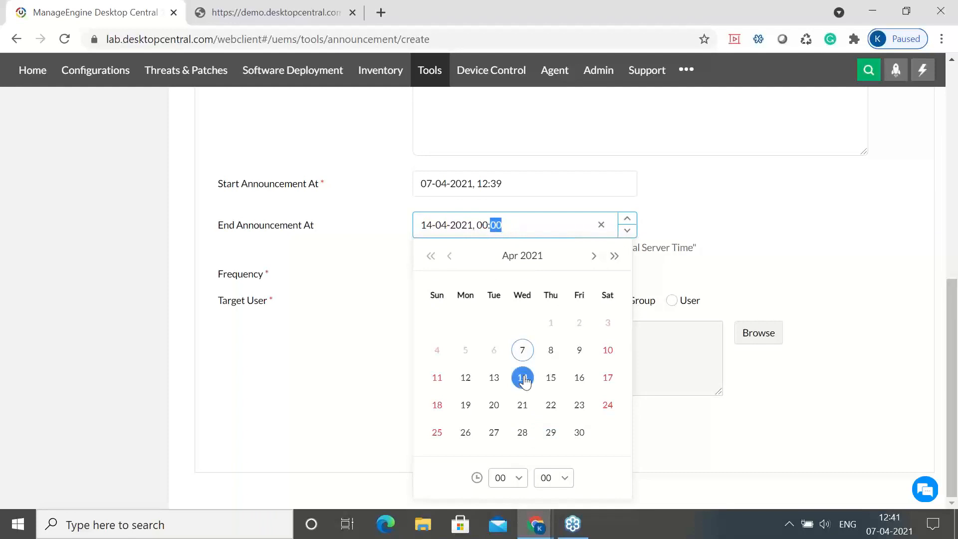
left_click(741, 221)
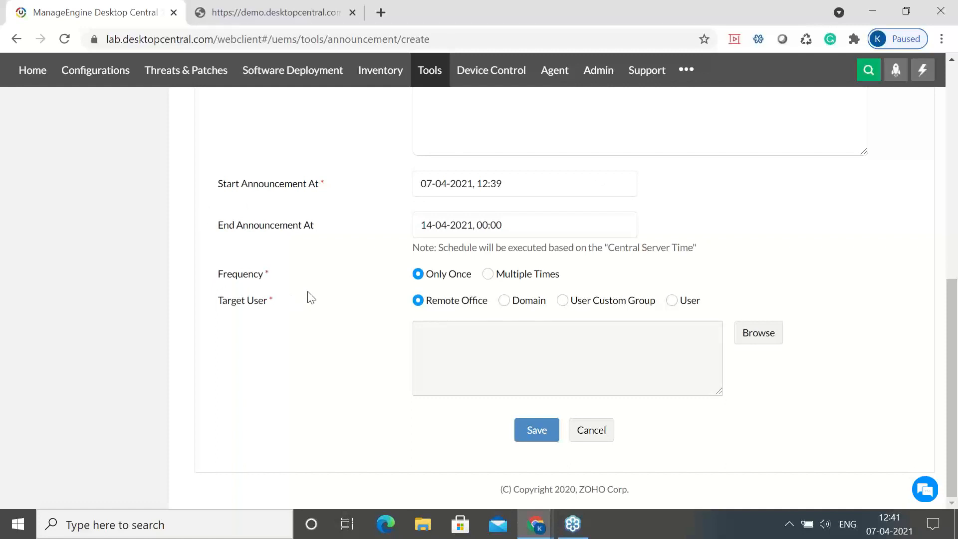
- Set the announcement frequency to Multiple Times, displayed every 3 days
left_click(487, 275)
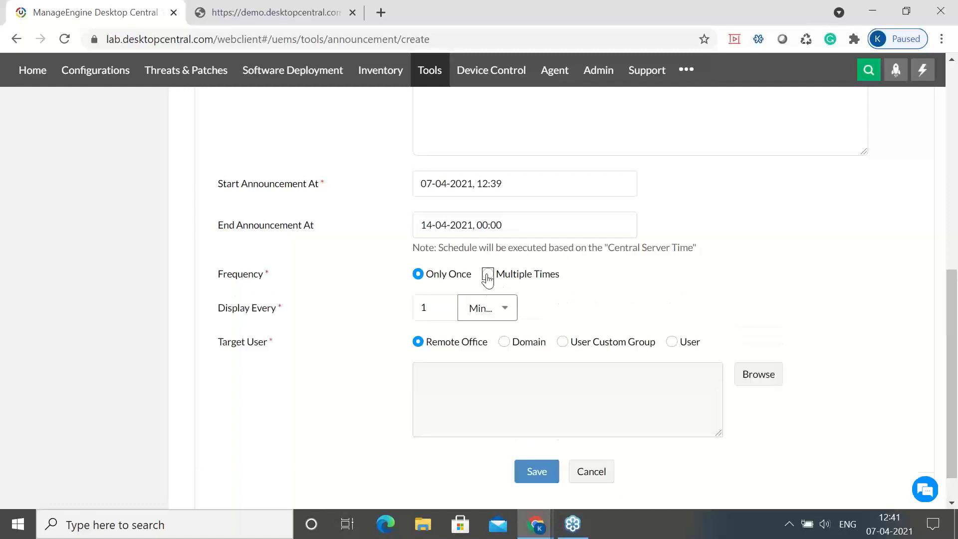
left_click(507, 315)
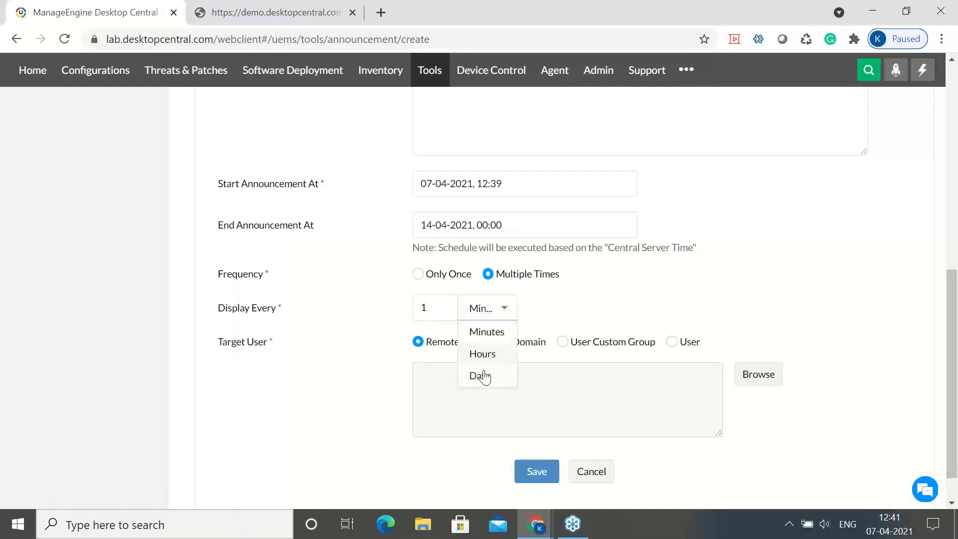
left_click(481, 375)
left_click(435, 308)
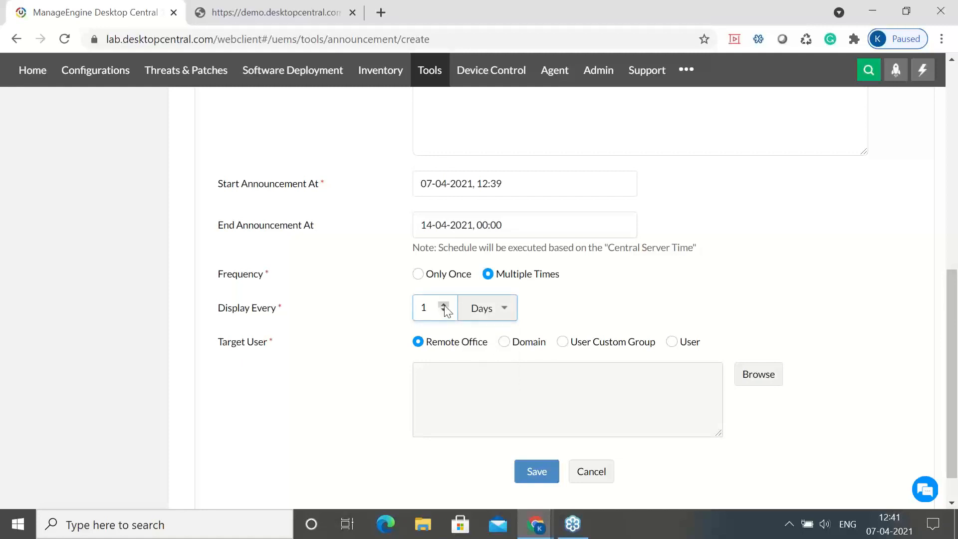
double_click(444, 305)
left_click(592, 284)
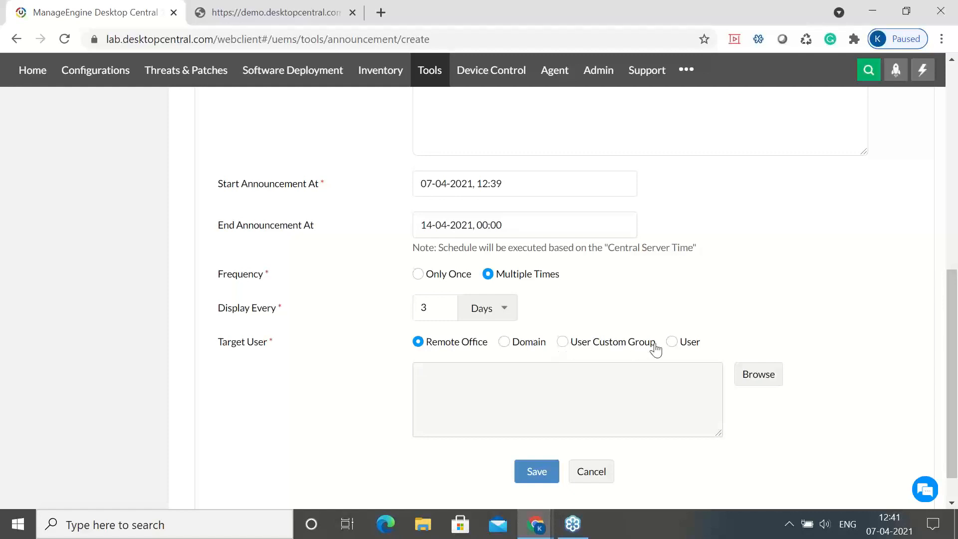
left_click(672, 343)
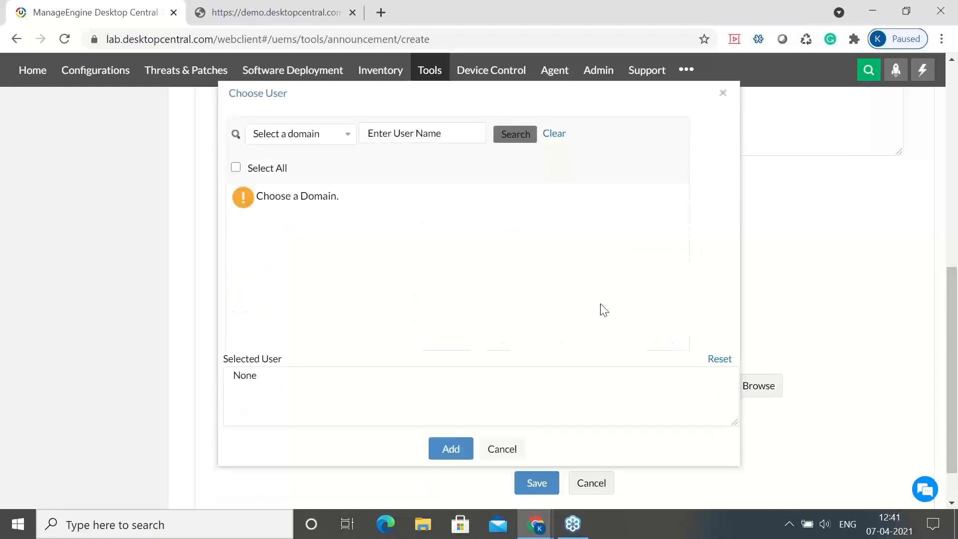
left_click(338, 135)
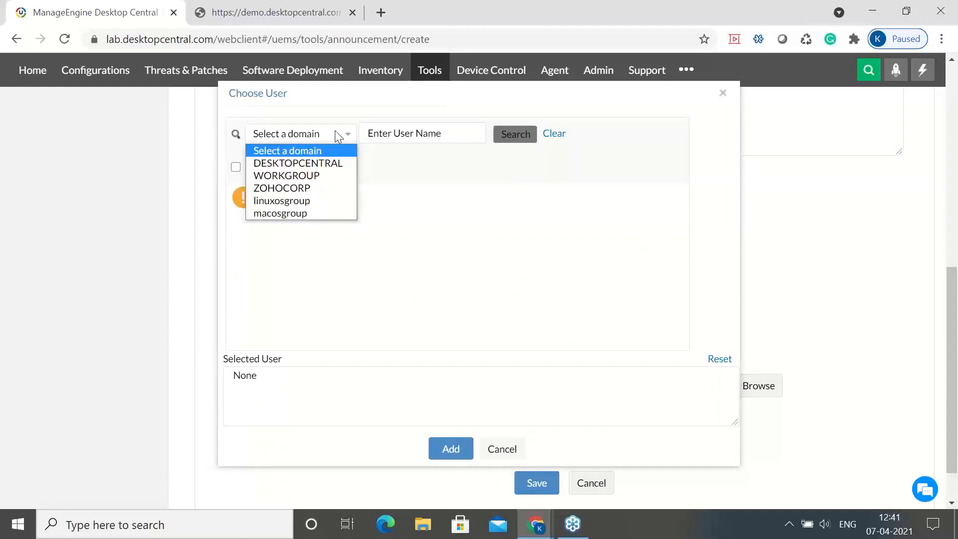
left_click(315, 164)
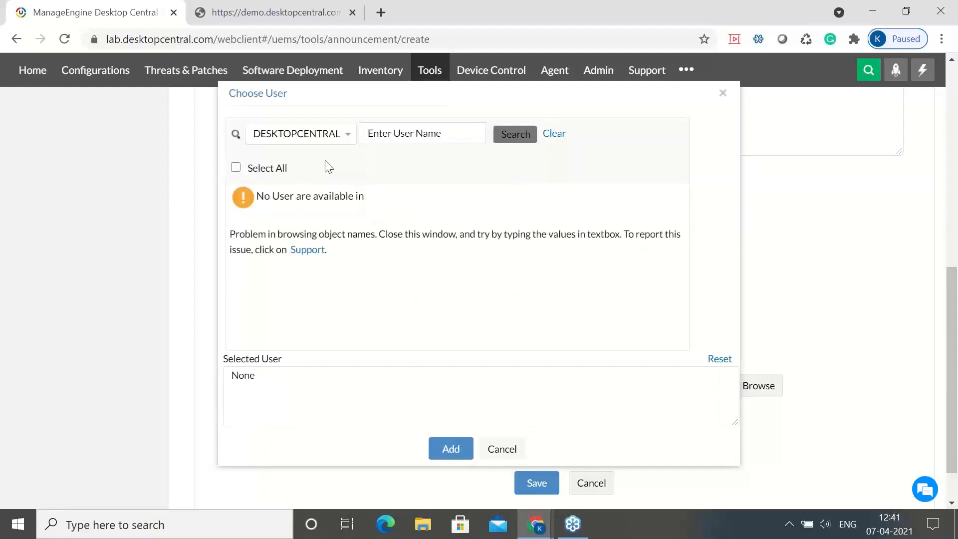
left_click(349, 136)
left_click(320, 188)
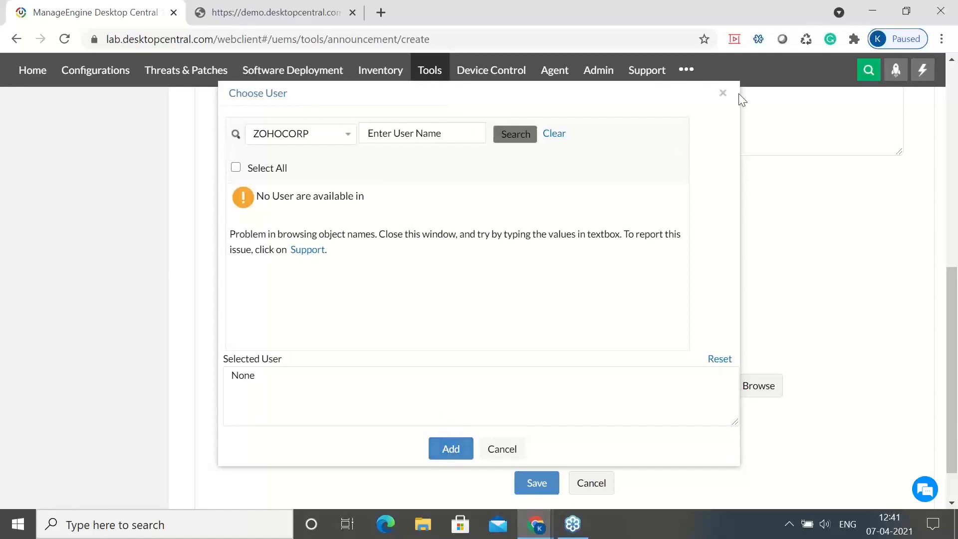
left_click(722, 94)
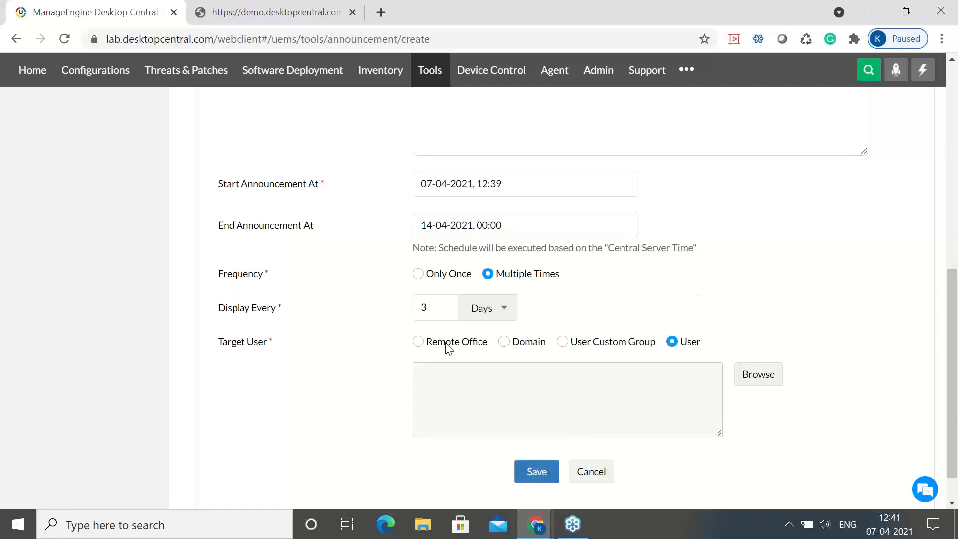
- Target the announcement at the AWS.RO-linuxosgroup remote office
left_click(418, 344)
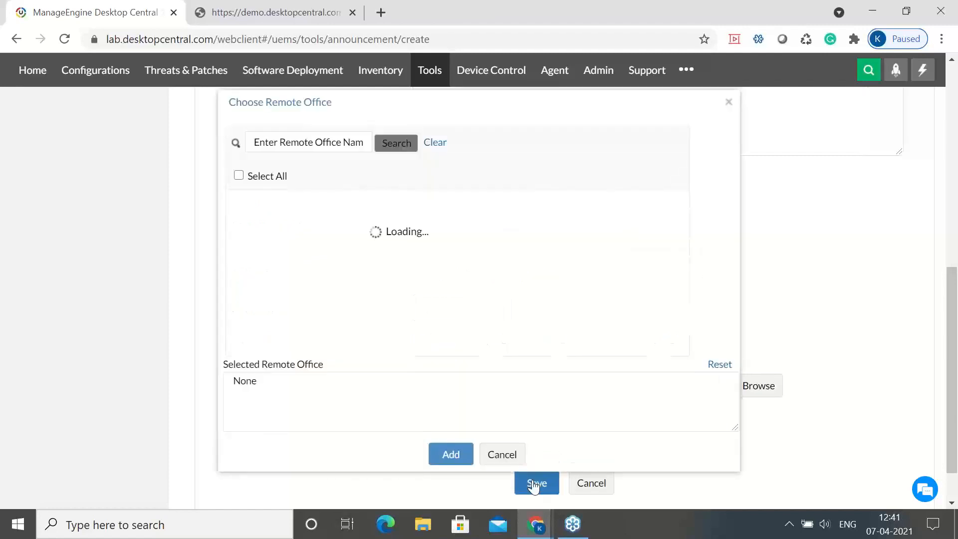
left_click(532, 476)
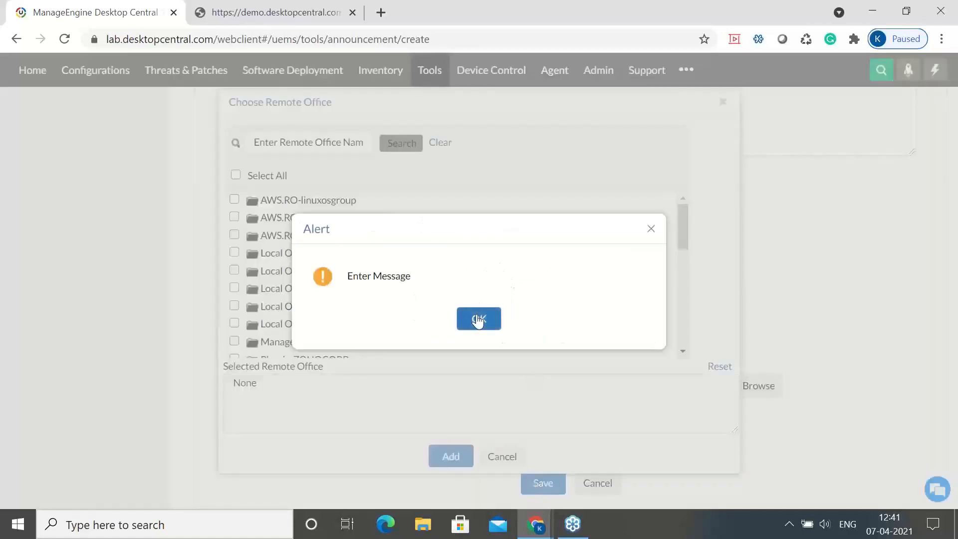
left_click(477, 320)
left_click(233, 199)
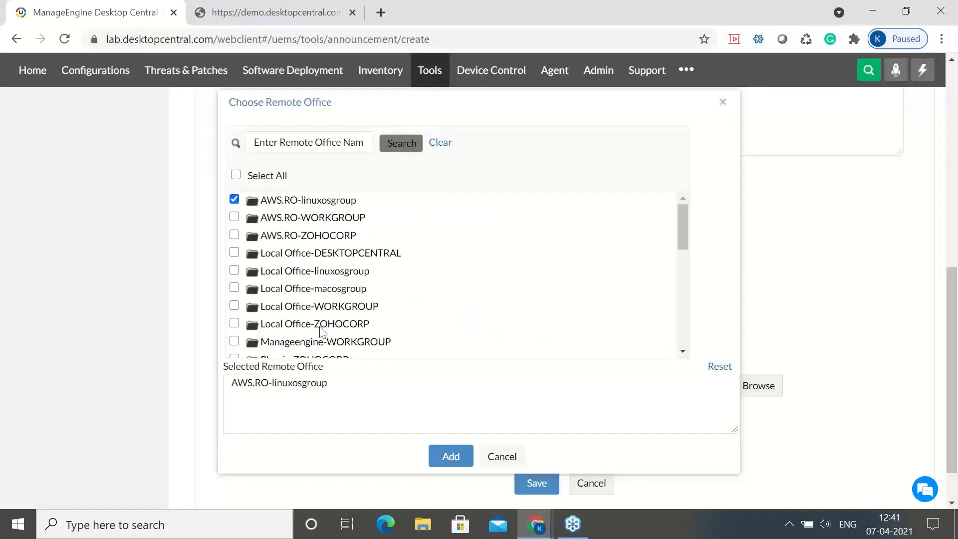
left_click(449, 455)
- Enter "patch task" as the announcement message and save the announcement
left_click(538, 470)
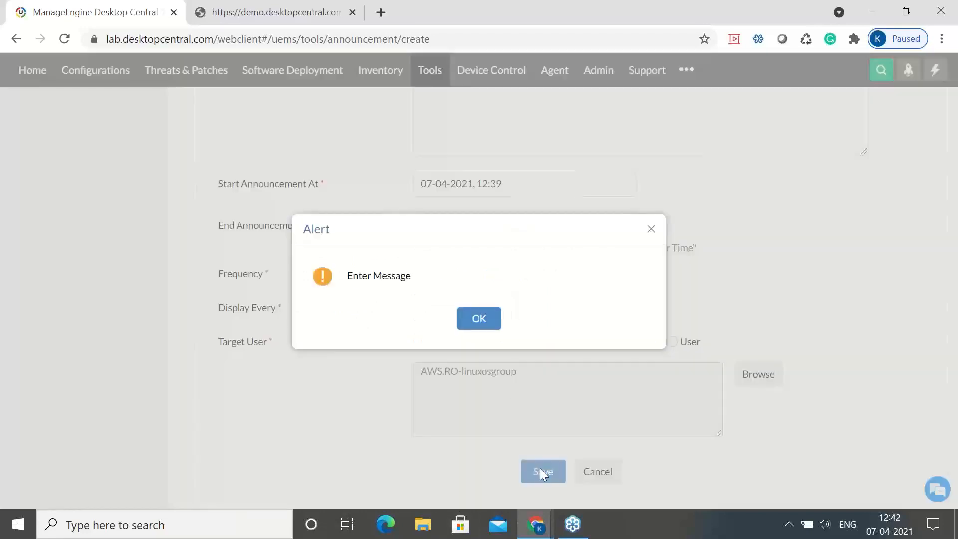
left_click(483, 324)
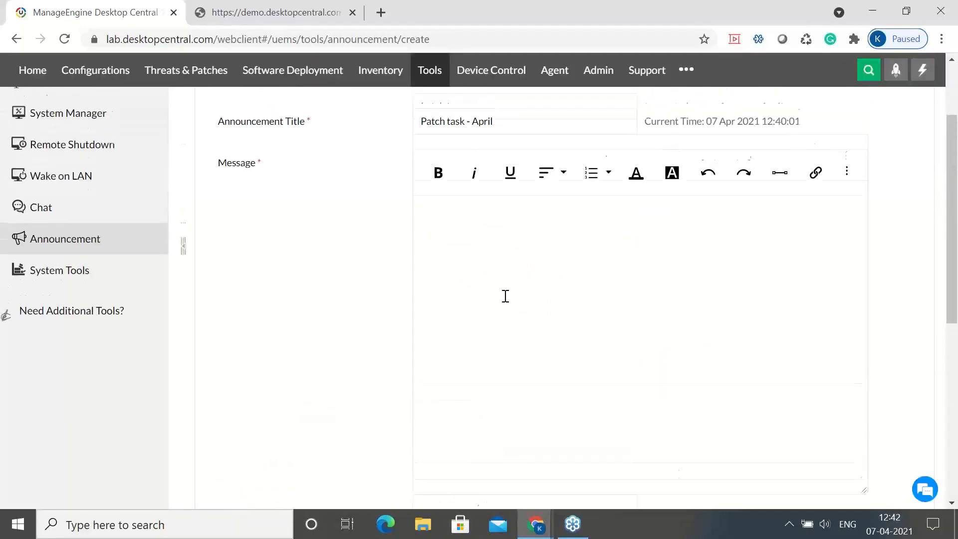
left_click(485, 288)
type("patch task")
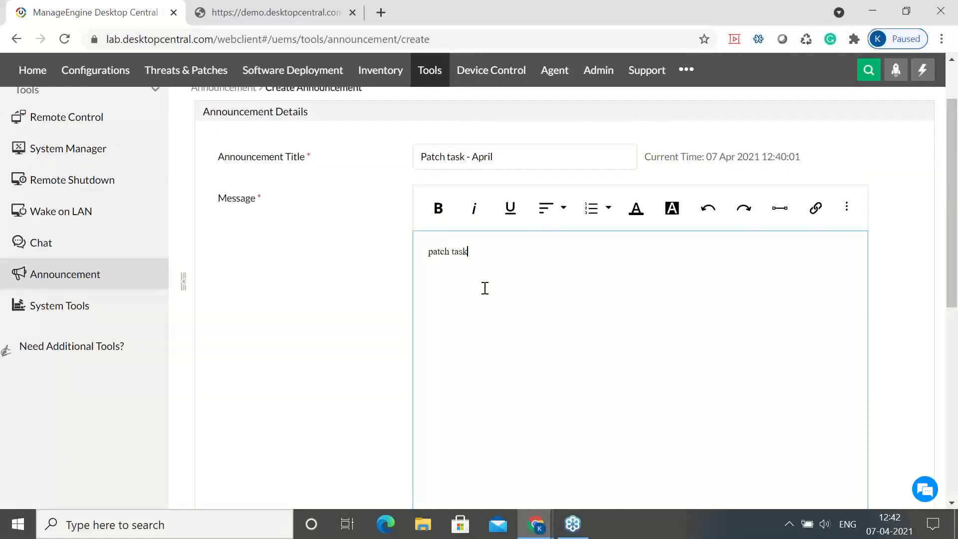
scroll(485, 288, "down", 10)
left_click(522, 439)
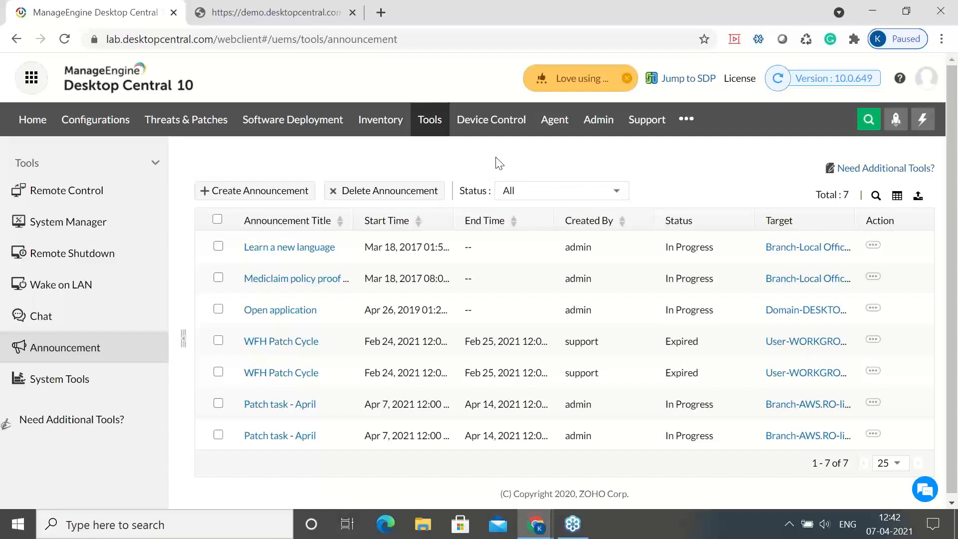
- Switch to the presentation slide about creating a system restore point for BTO endpoints
key("alt+Tab")
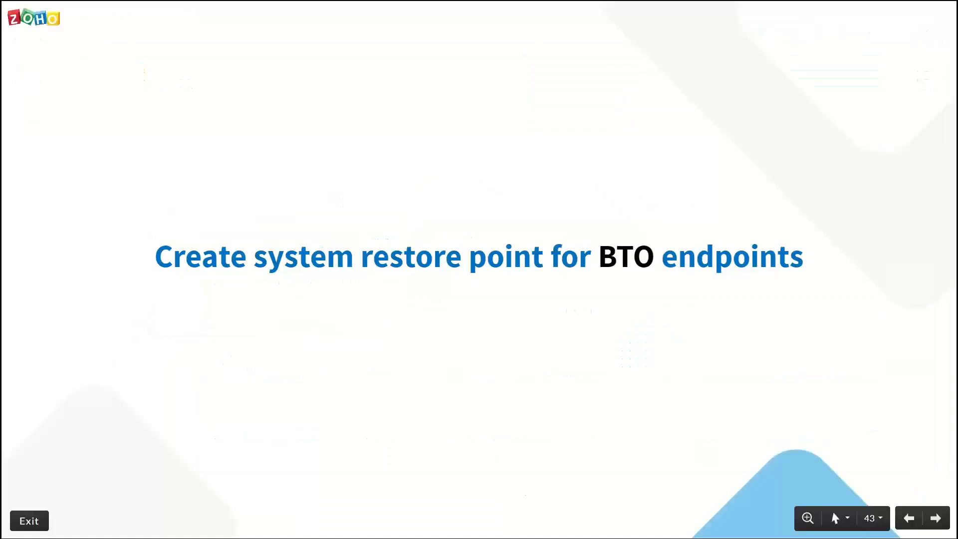
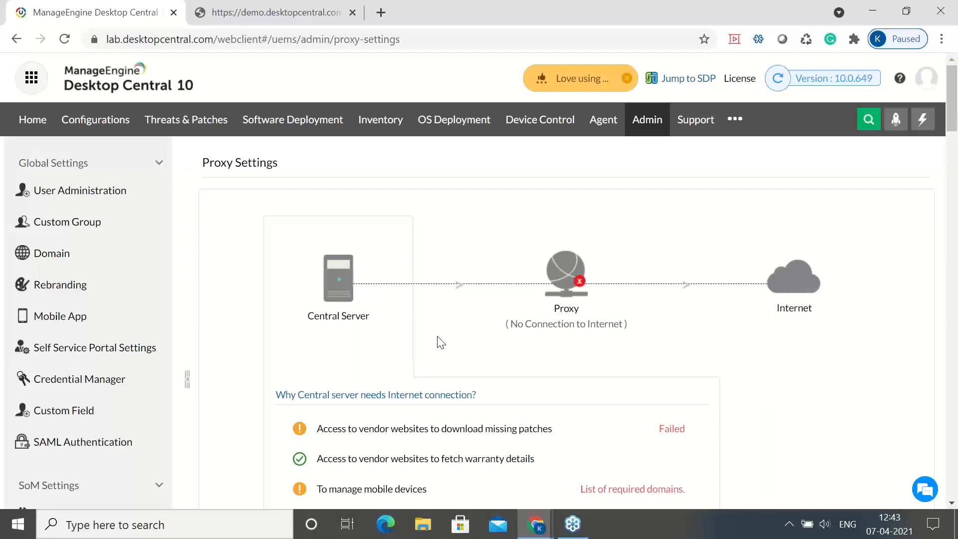
- Open the proxy configuration and examine its Direct Connection to Internet and Configure Manually options
mouse_move(505, 372)
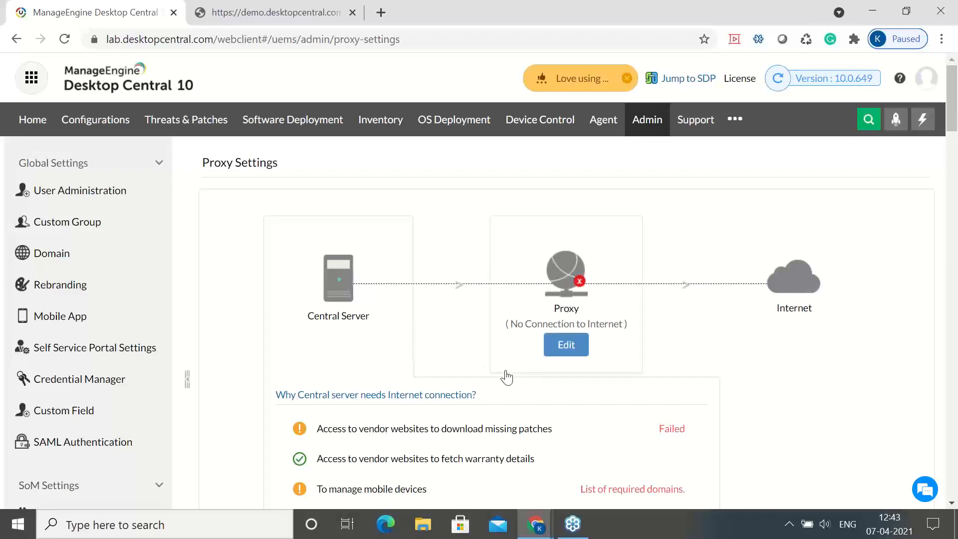
scroll(652, 357, "down", 2)
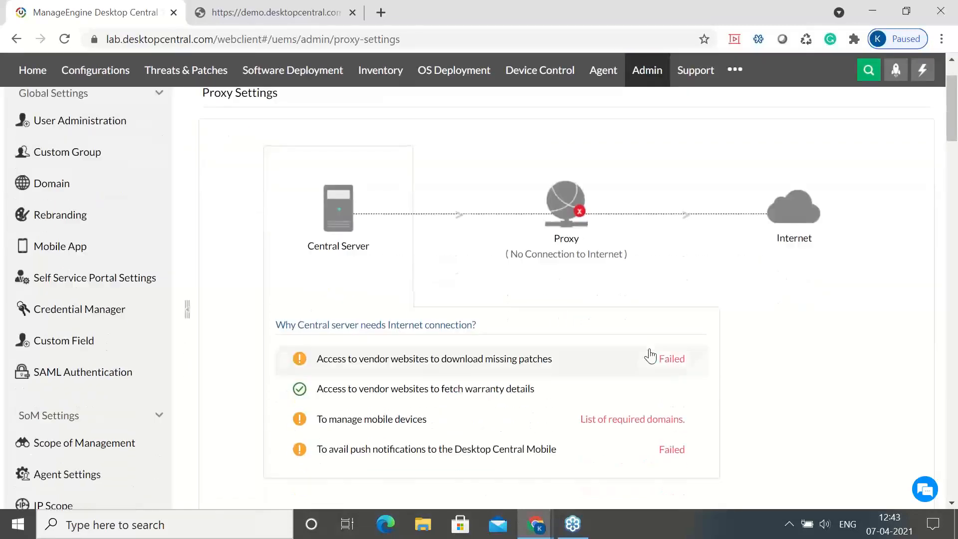
left_click(563, 282)
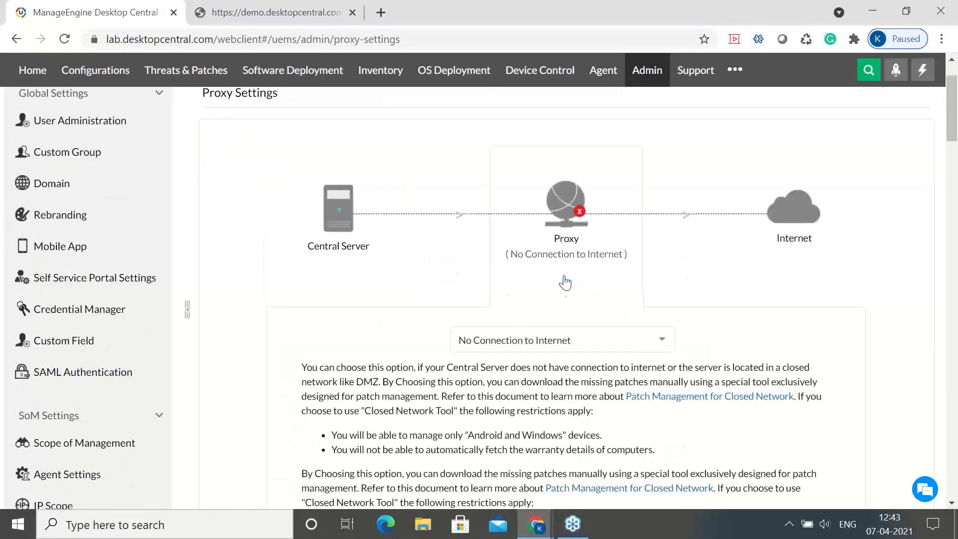
left_click(640, 347)
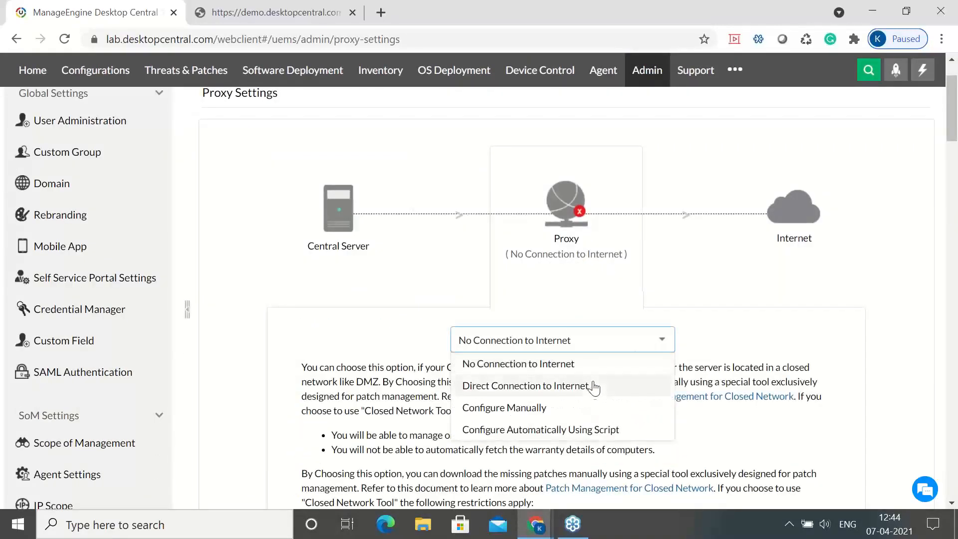
left_click(593, 390)
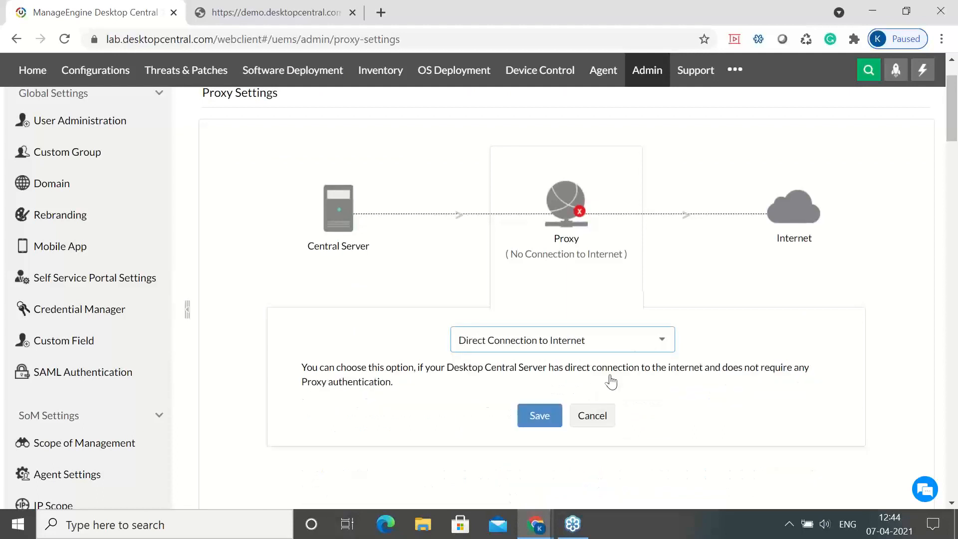
left_click(656, 349)
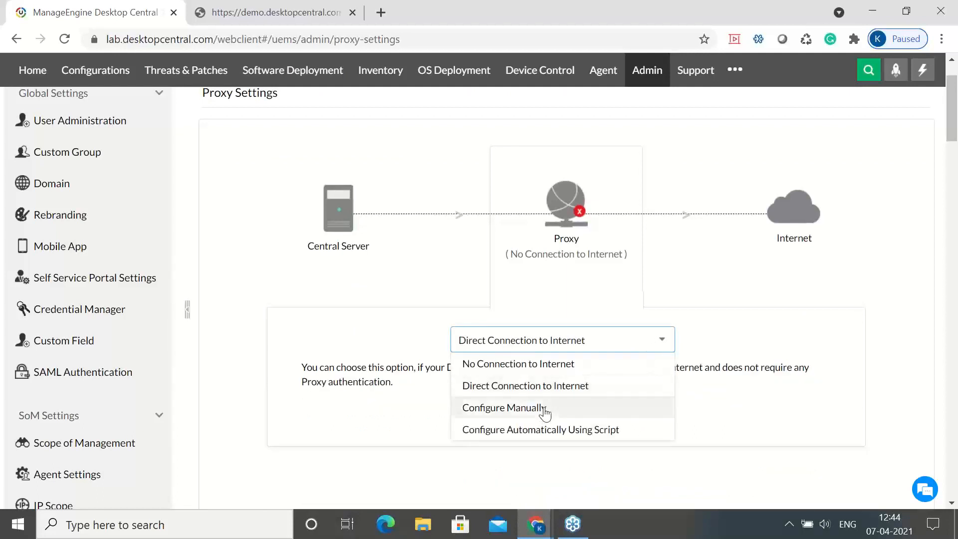
left_click(542, 409)
scroll(546, 383, "down", 2)
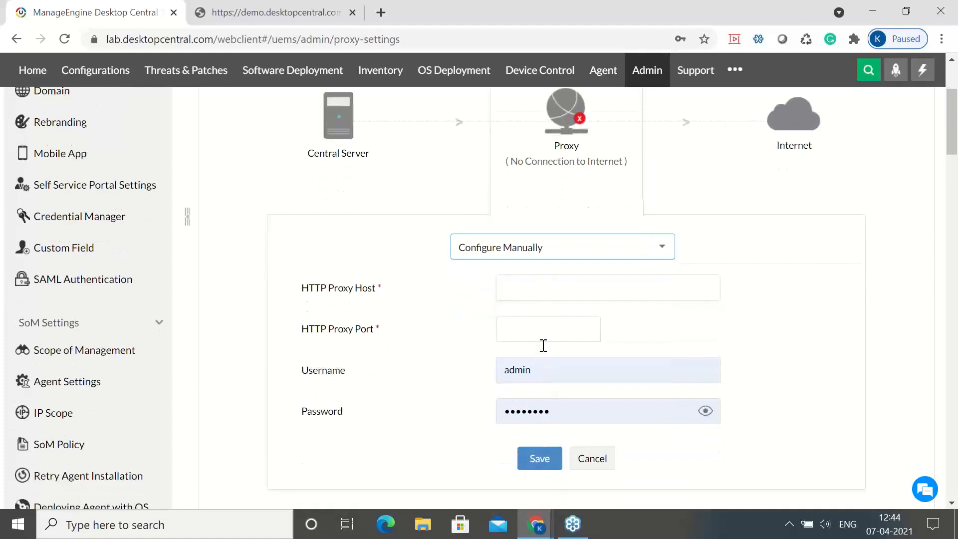
- Set the proxy to Direct Connection to Internet and save the setting
left_click(664, 248)
left_click(570, 299)
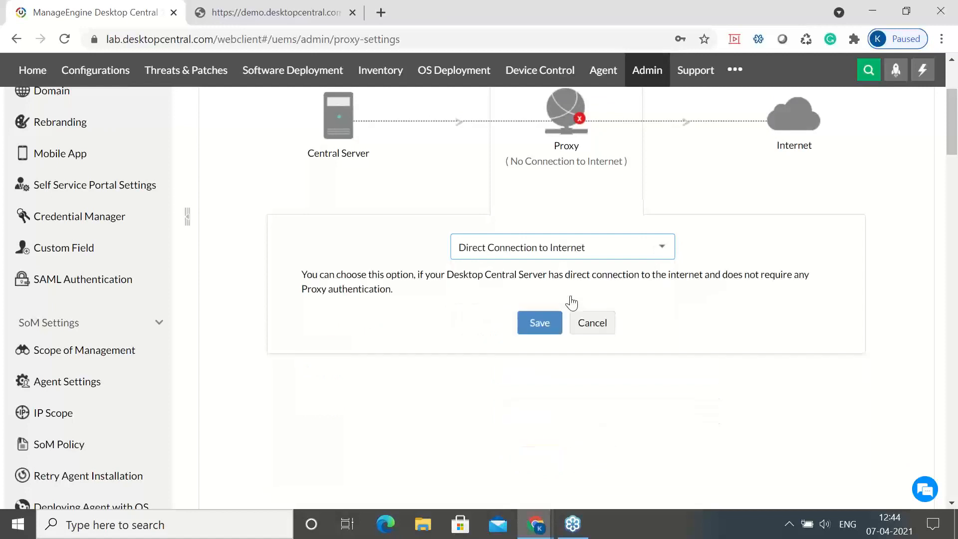
left_click(550, 324)
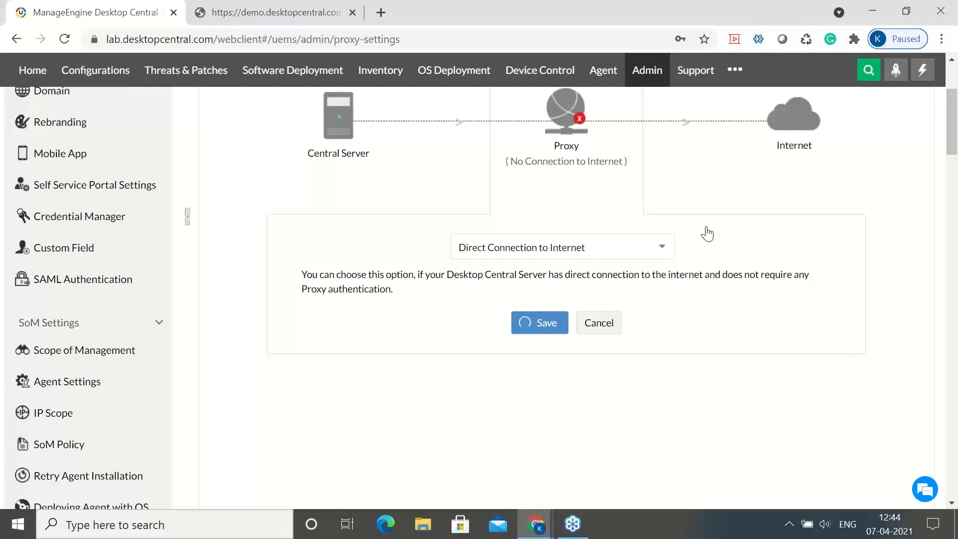
scroll(708, 233, "up", 1)
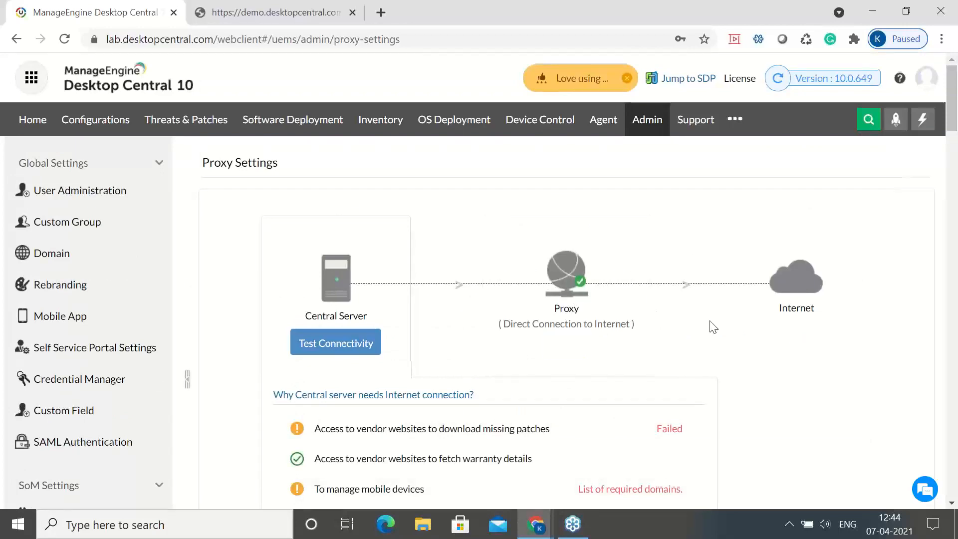
scroll(712, 326, "down", 3)
scroll(710, 324, "up", 3)
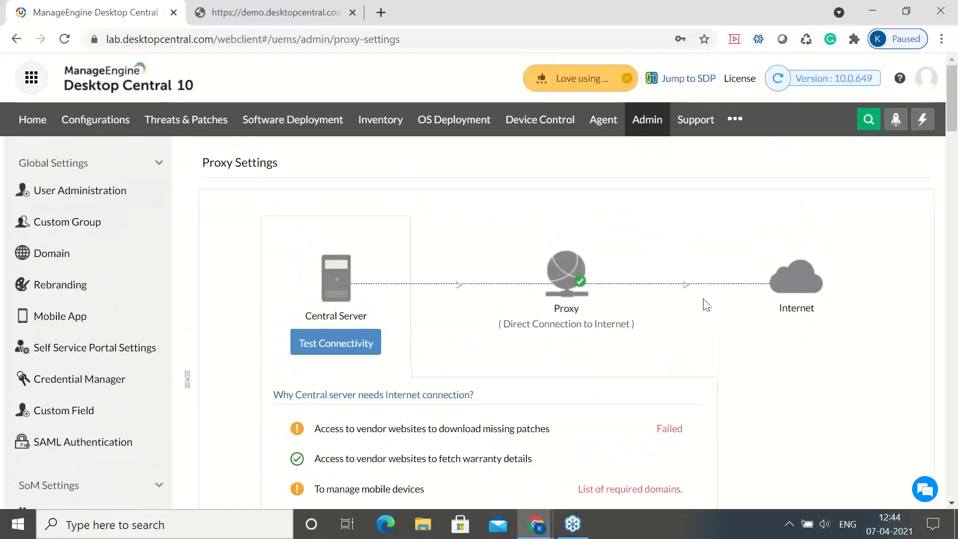
- Open Patch Database Settings from the patch settings in the admin area
left_click(646, 130)
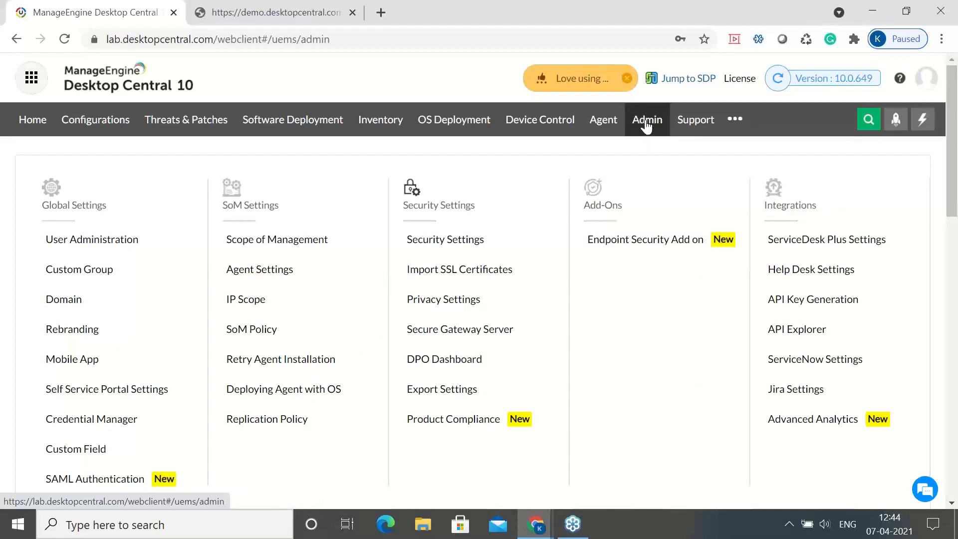
scroll(528, 250, "down", 5)
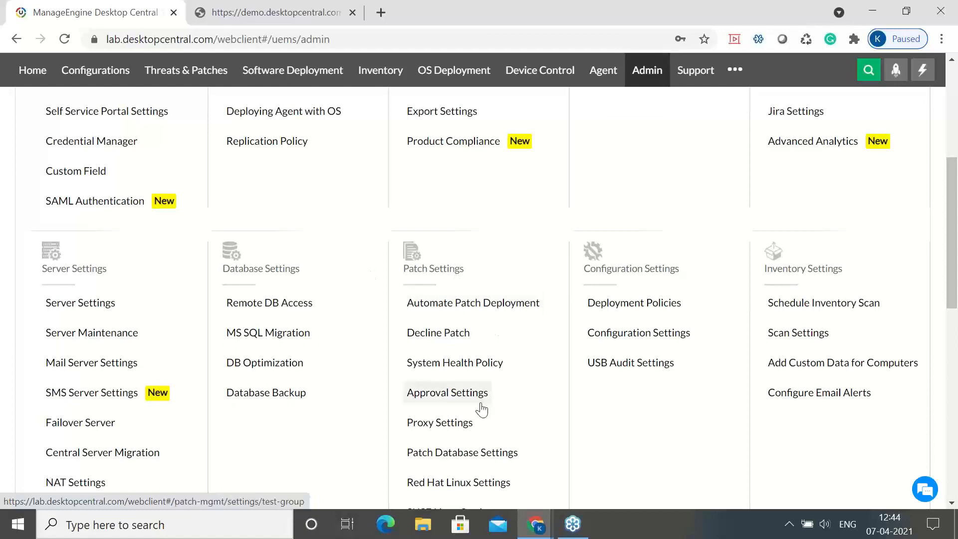
scroll(482, 409, "down", 2)
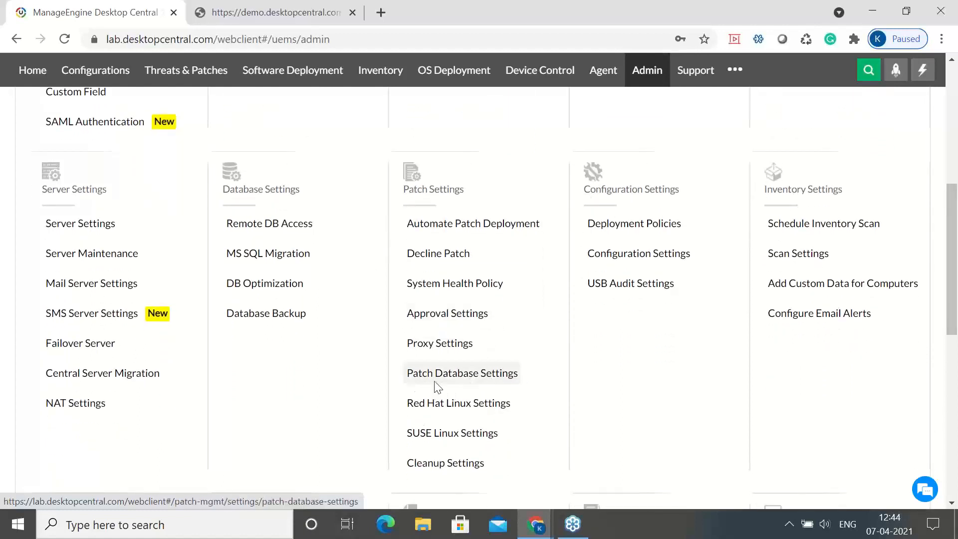
left_click(469, 371)
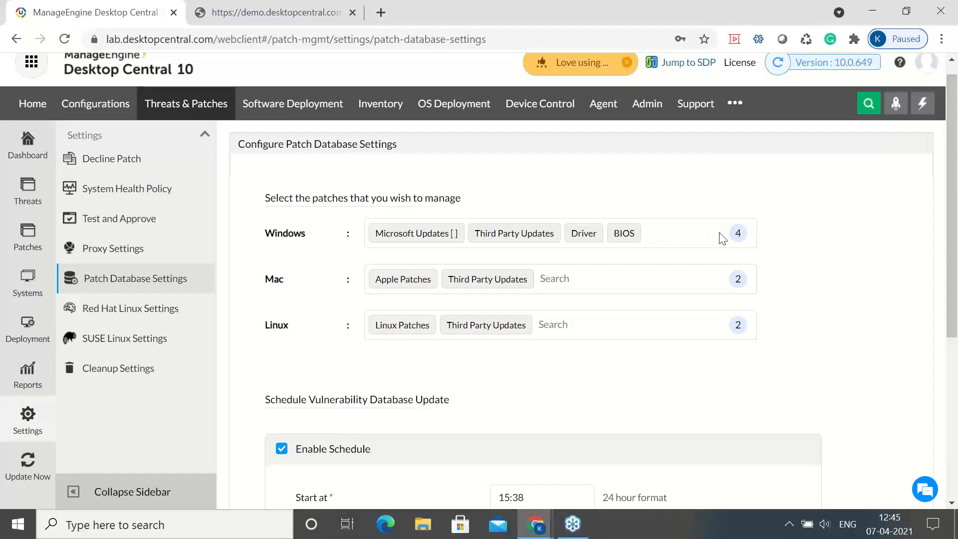
- Include all Microsoft Updates categories, from Security Updates to Definition Update, in the Windows patches to manage
left_click(684, 240)
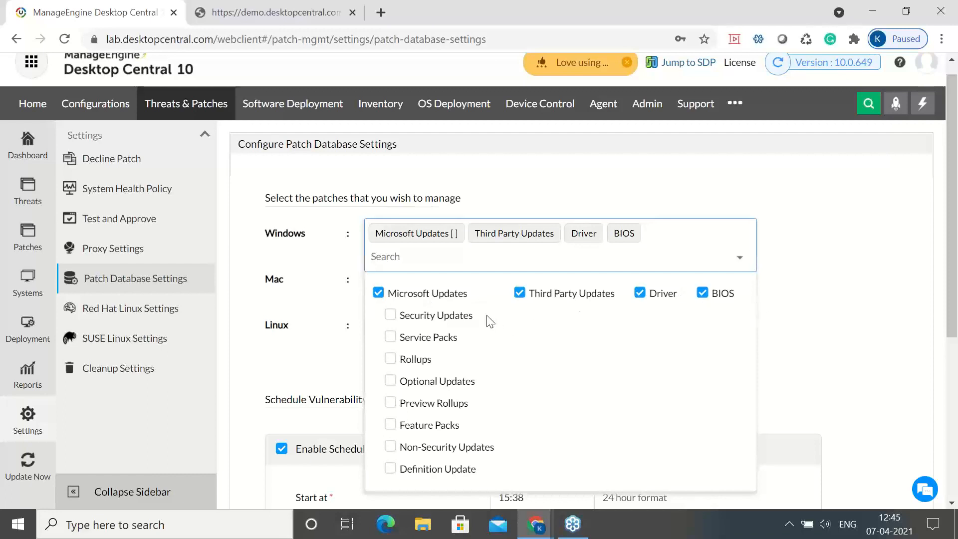
left_click(391, 316)
scroll(390, 323, "down", 1)
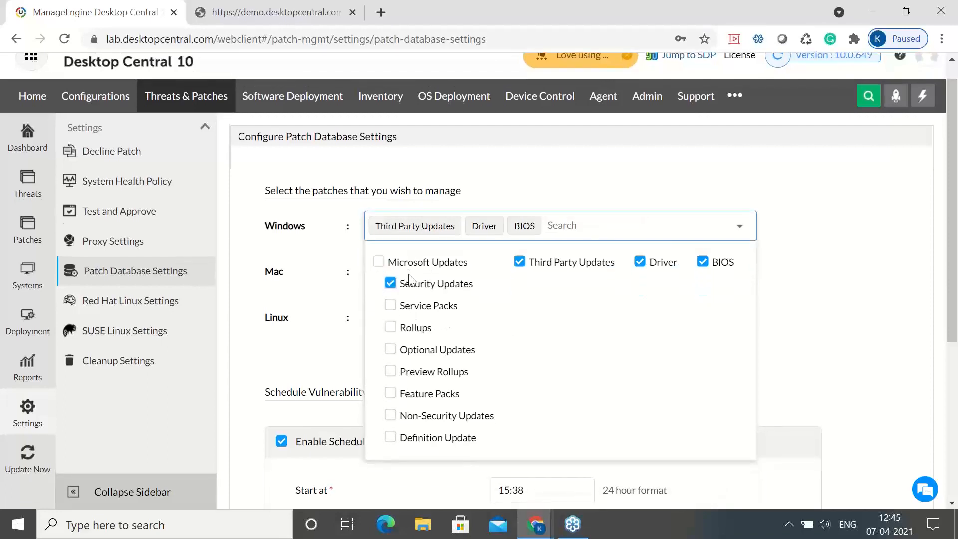
left_click(390, 395)
left_click(391, 418)
left_click(379, 263)
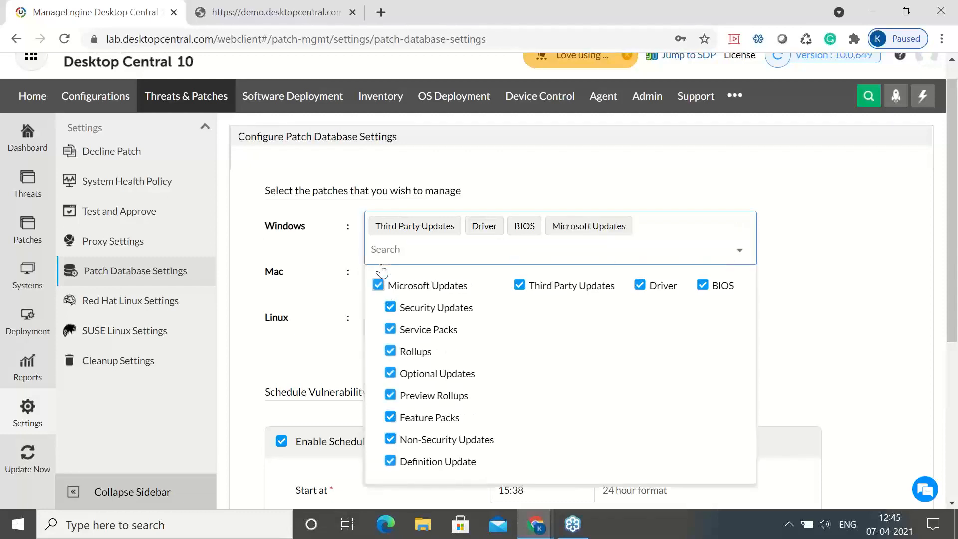
left_click(726, 168)
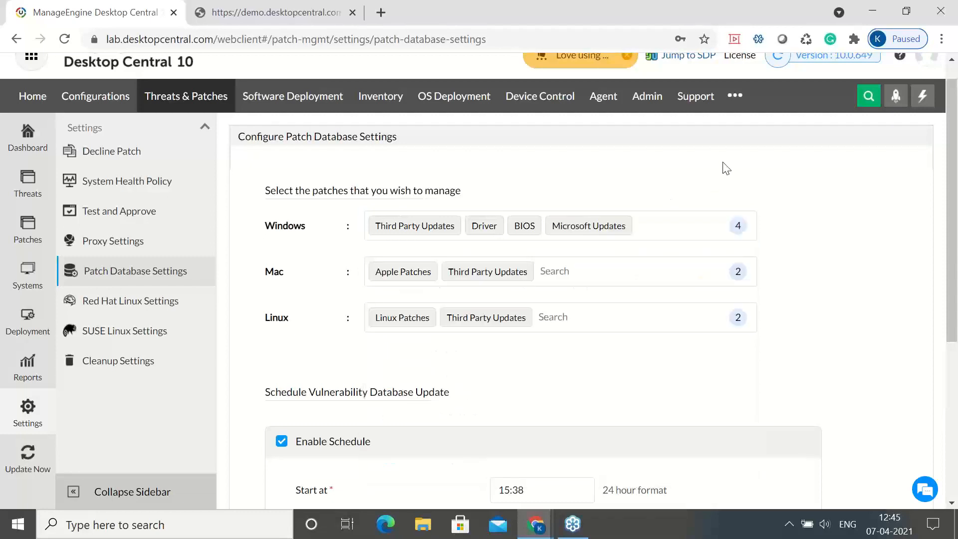
- Review the patch types that can be managed for Mac
left_click(612, 263)
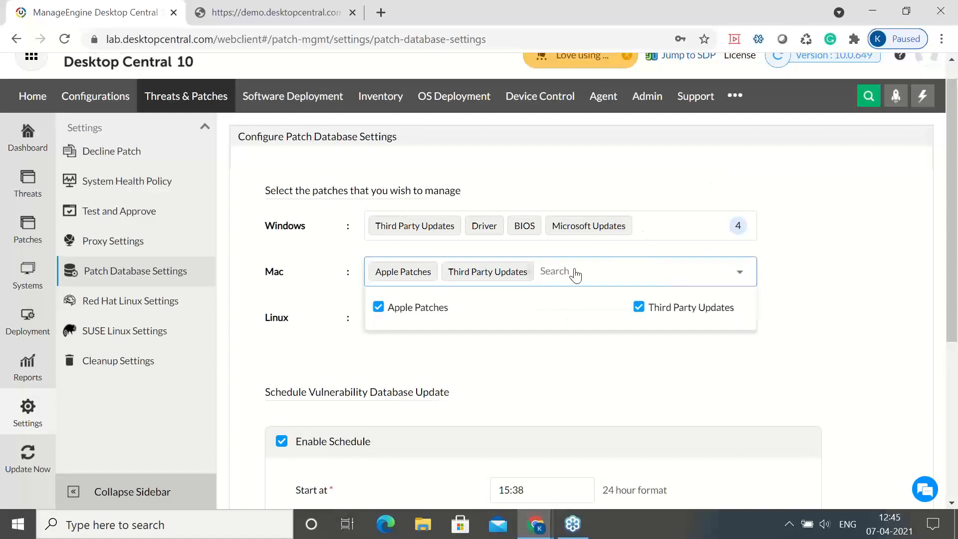
left_click(473, 368)
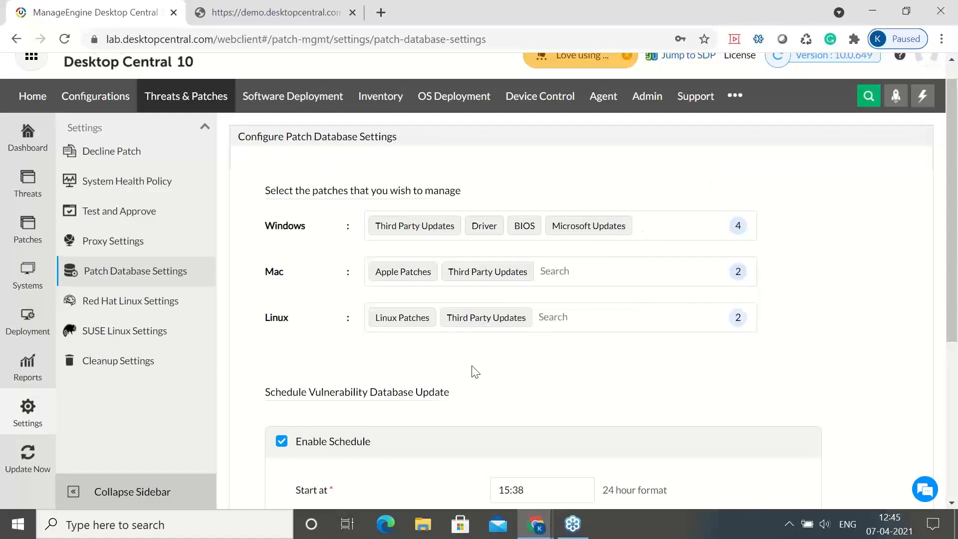
- Review the patch types that can be managed for Linux
left_click(607, 317)
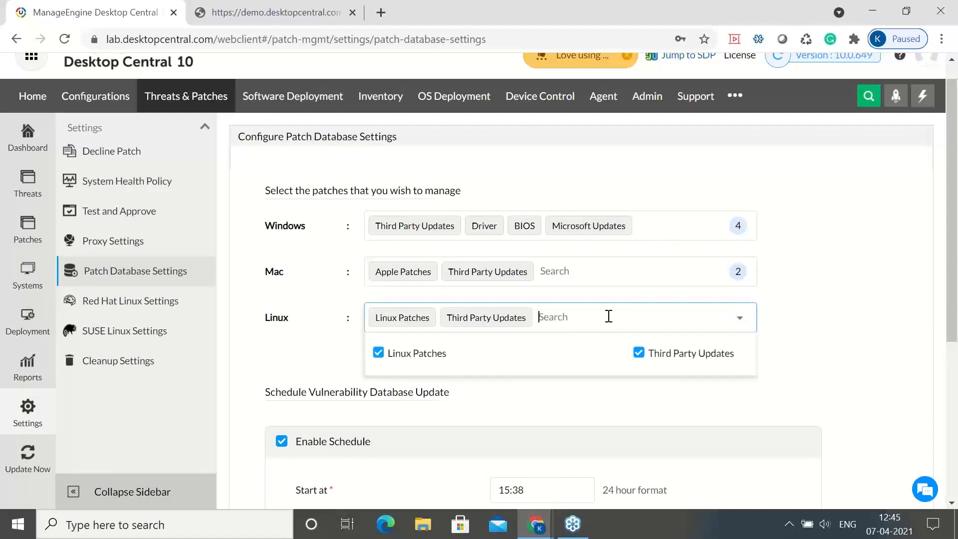
left_click(510, 411)
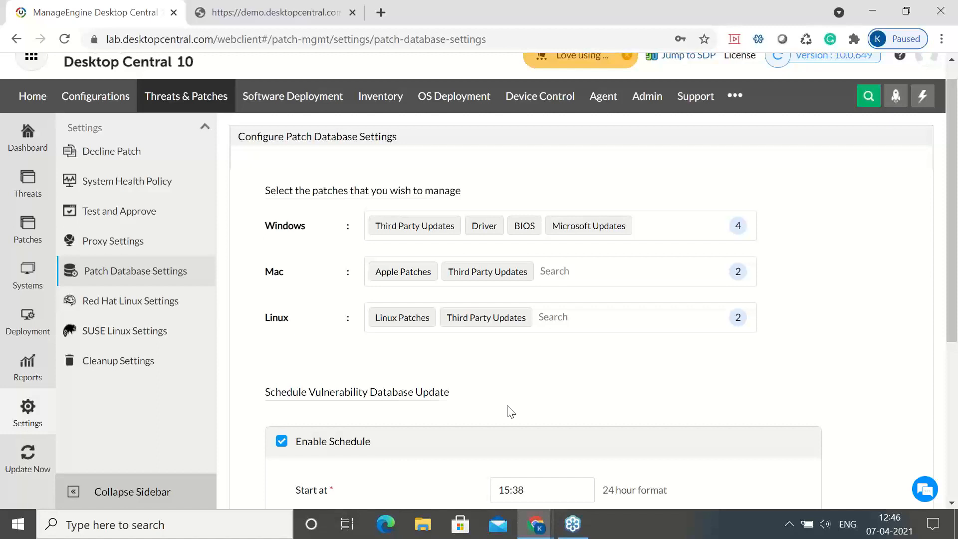
- Disable the vulnerability database update schedule and enable it again
scroll(510, 412, "down", 1)
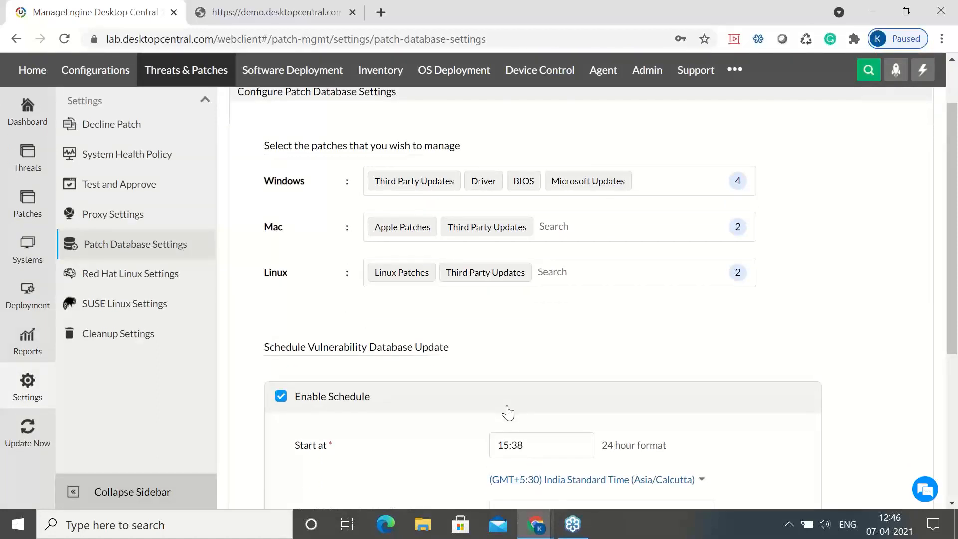
scroll(509, 412, "down", 1)
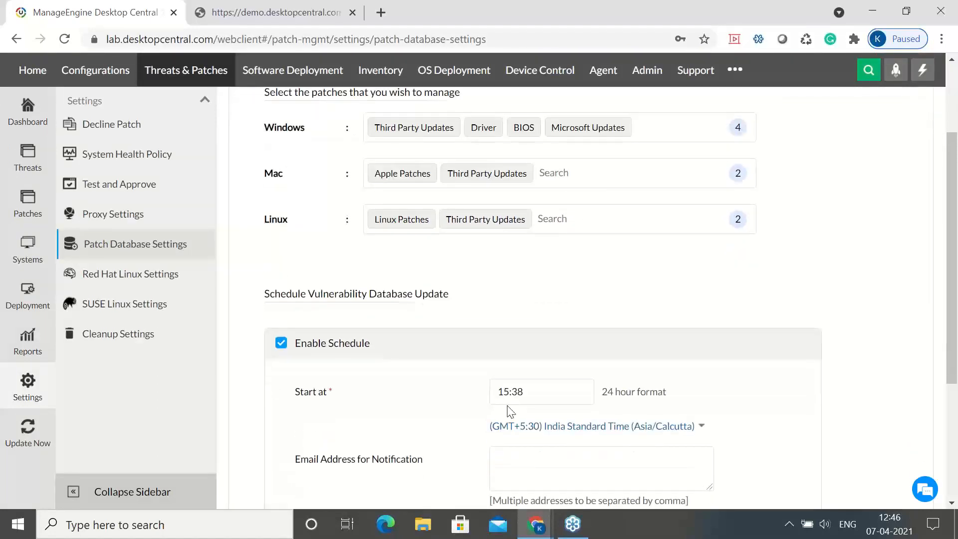
scroll(510, 412, "down", 1)
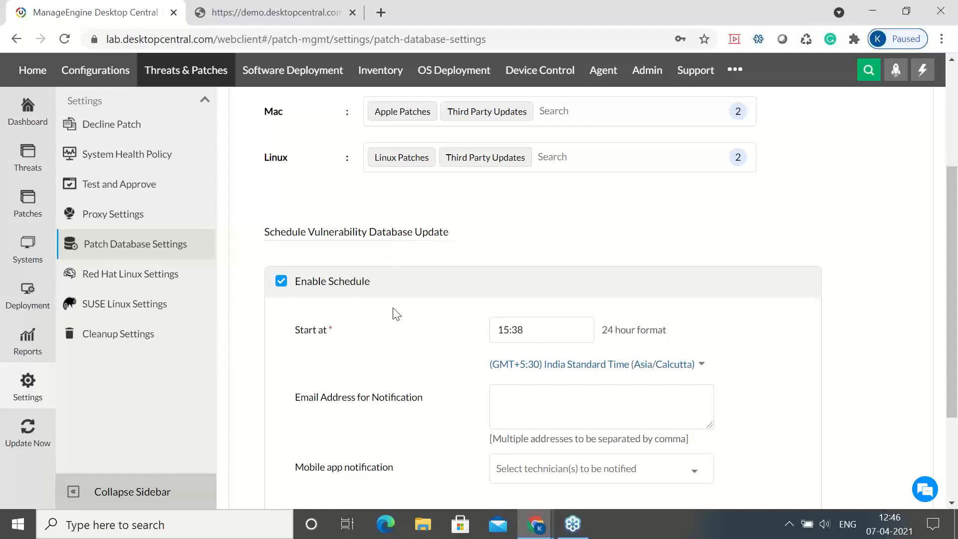
scroll(394, 314, "down", 2)
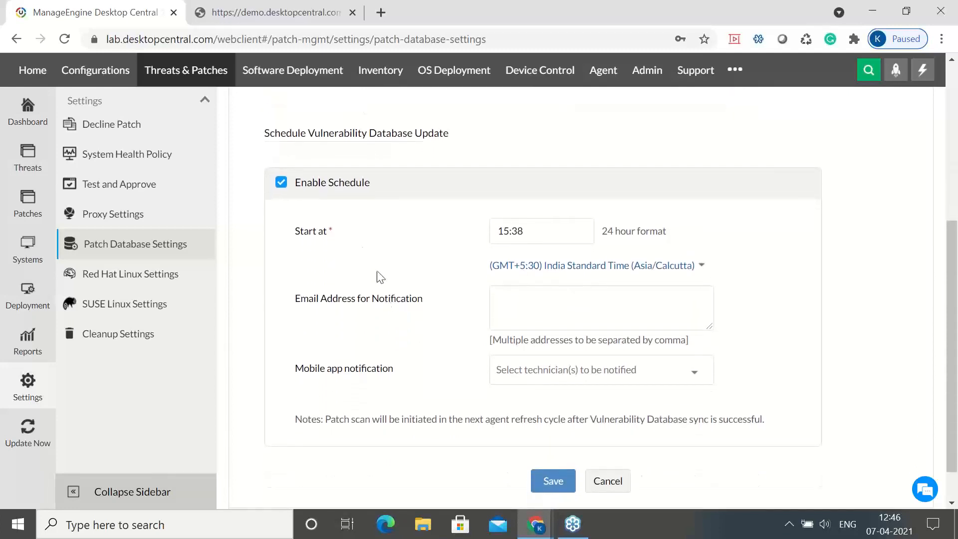
left_click(282, 184)
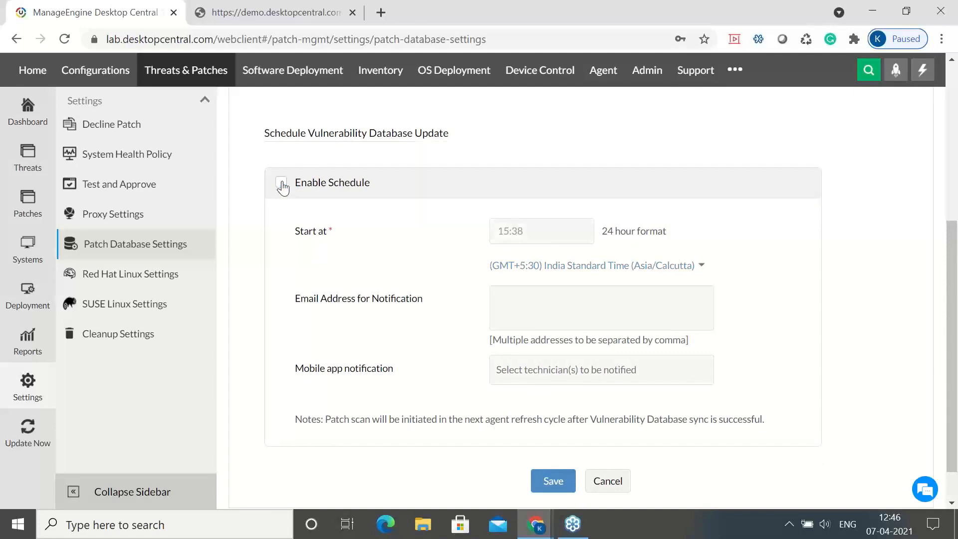
left_click(281, 184)
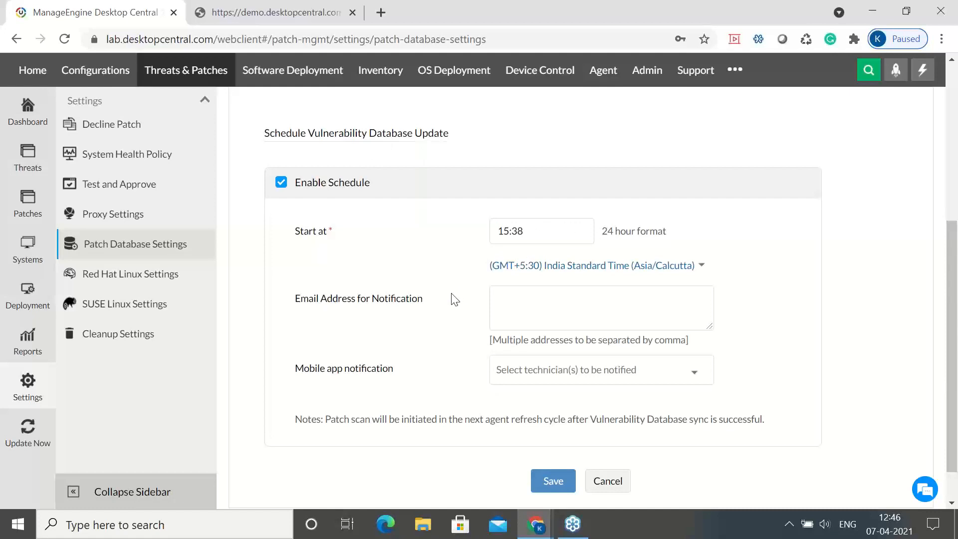
- Check the notification e-mail field of the vulnerability database update schedule, leave it blank, and save the patch database settings
left_click(519, 296)
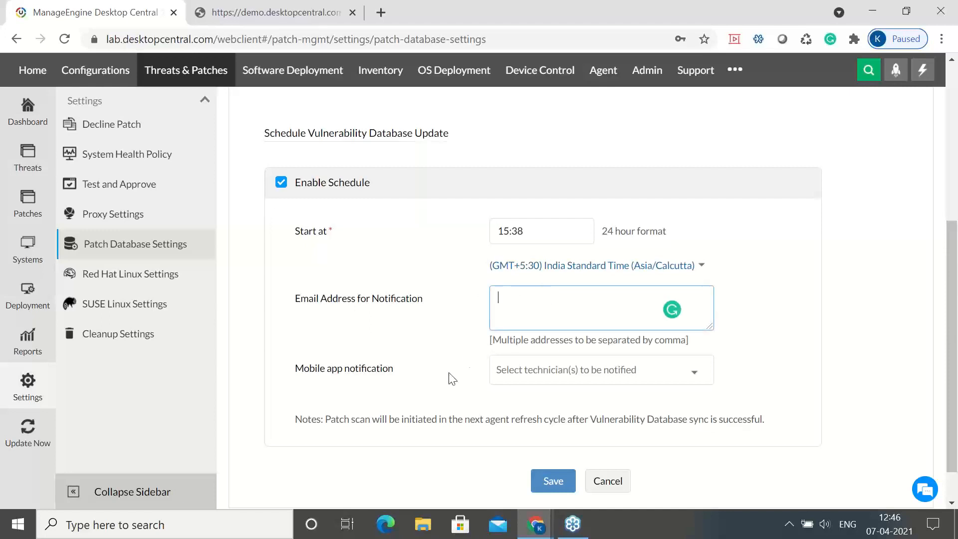
scroll(449, 376, "down", 1)
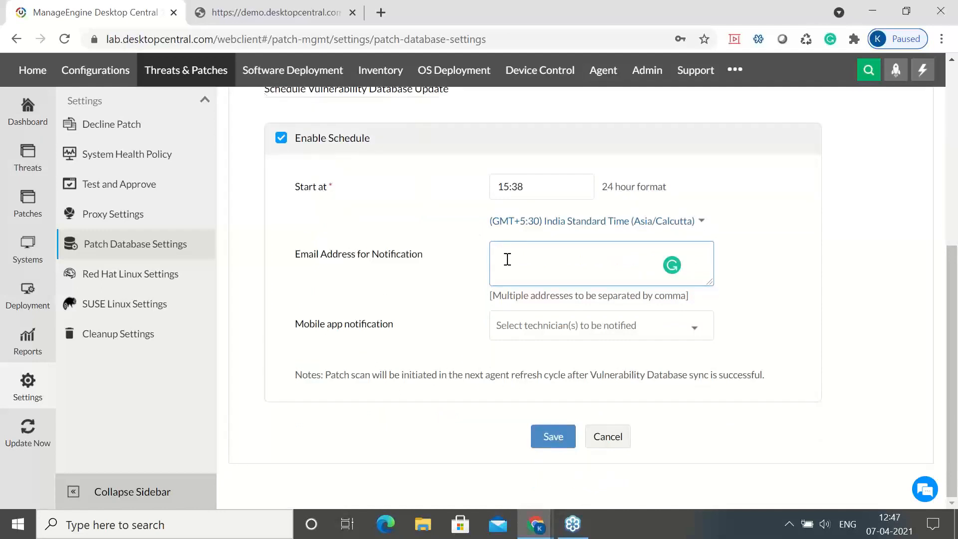
scroll(418, 281, "up", 1)
scroll(418, 281, "down", 1)
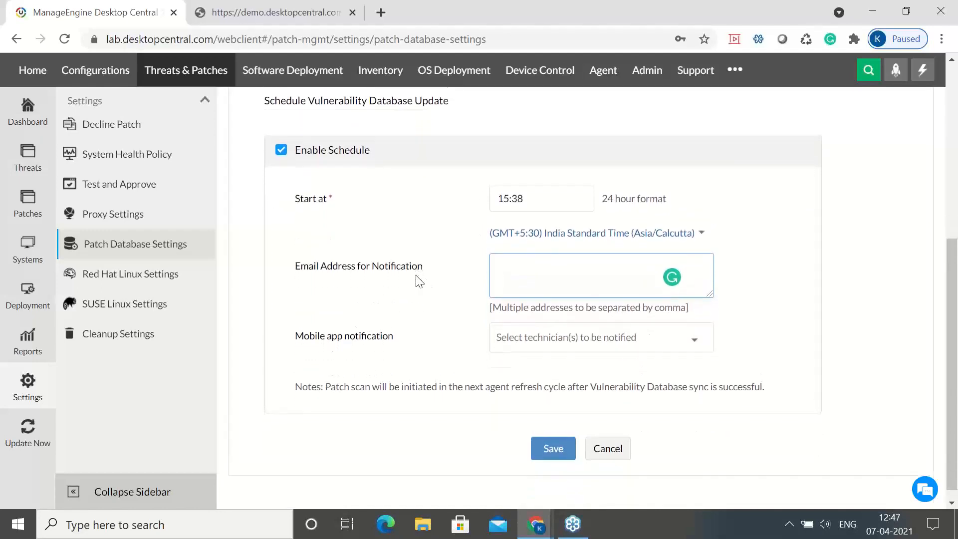
left_click(547, 460)
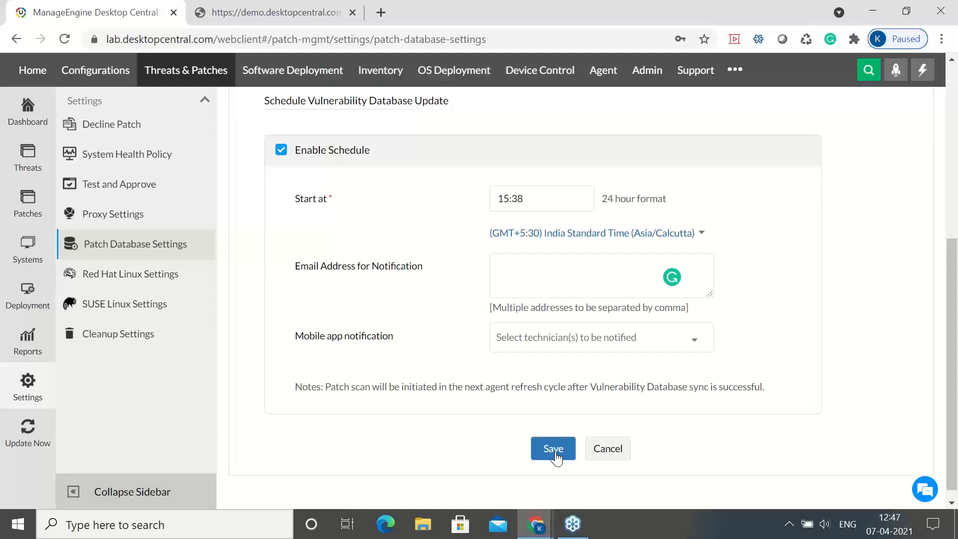
- Switch to the presentation slide on the Patch DB sync & Scanning Process
key("alt+Tab")
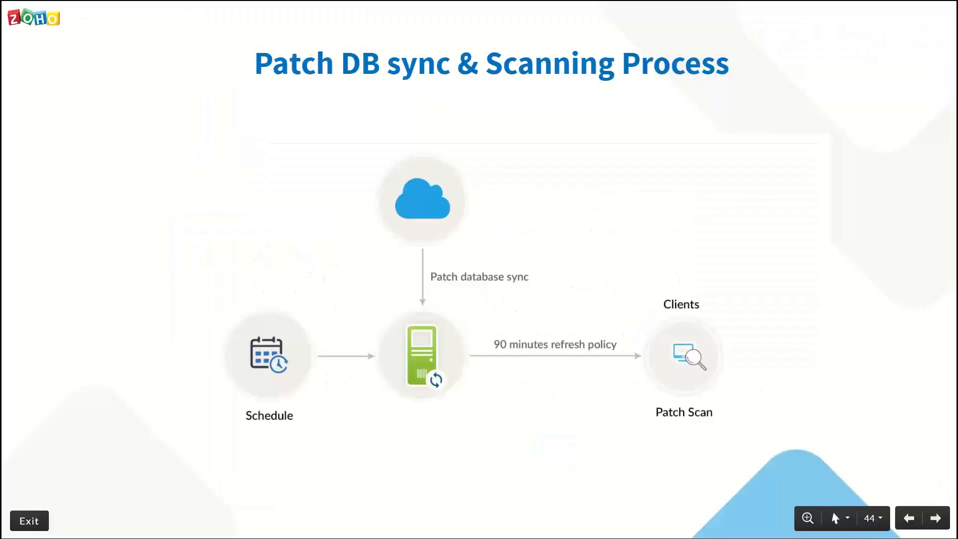
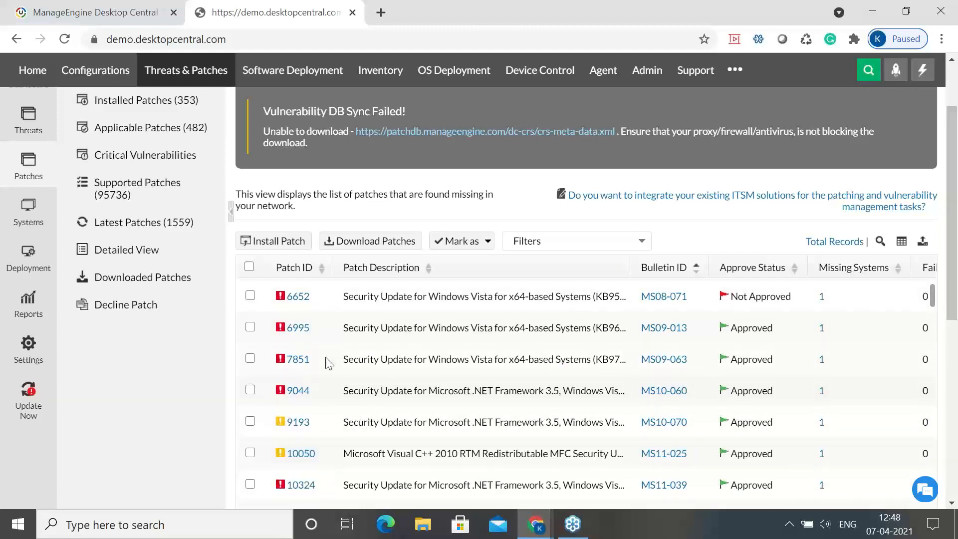
- In the missing patches list, open the systems that lack the Upgrade to macOS Mojave patch
scroll(329, 363, "down", 2)
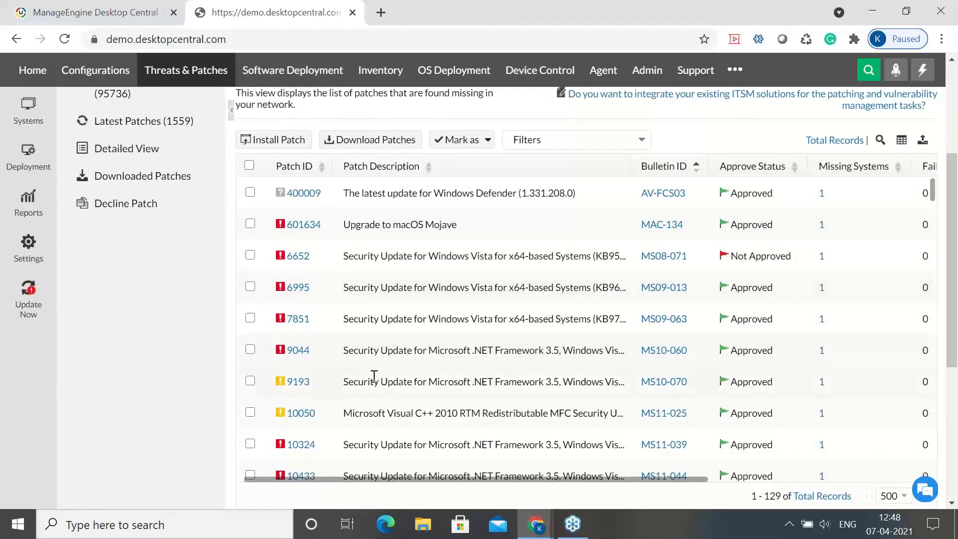
scroll(406, 280, "right", 2)
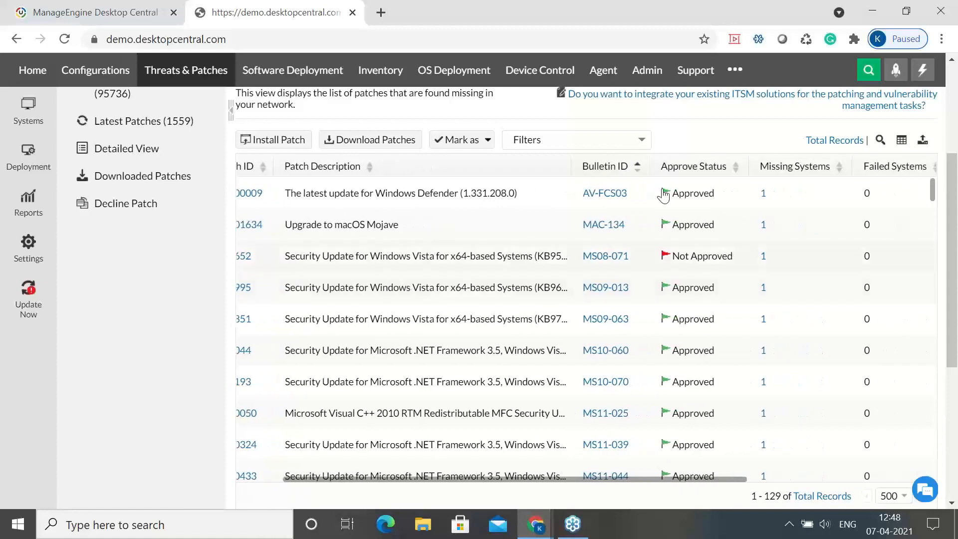
left_click(764, 226)
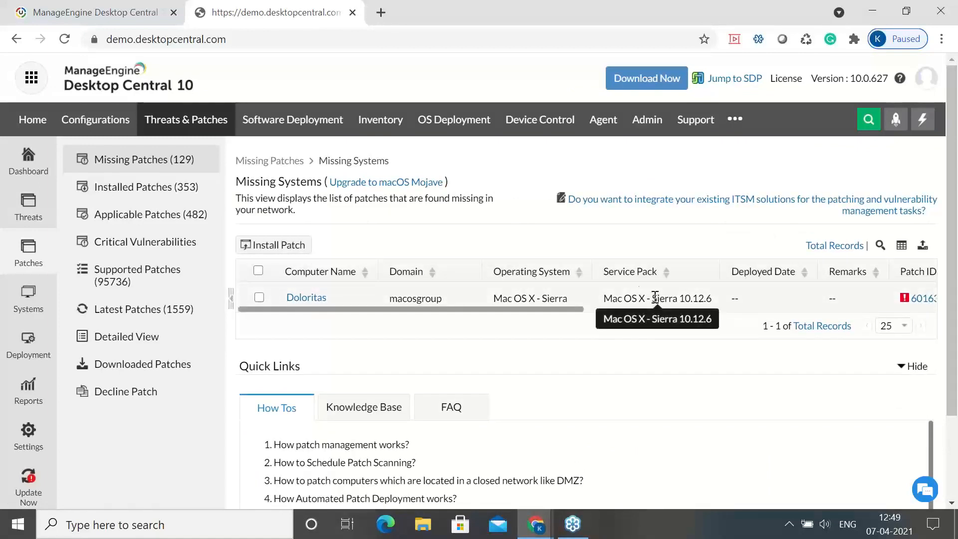
- Select the computer missing the macOS Mojave upgrade, clear the selection, and return to the Missing Patches list
left_click(260, 298)
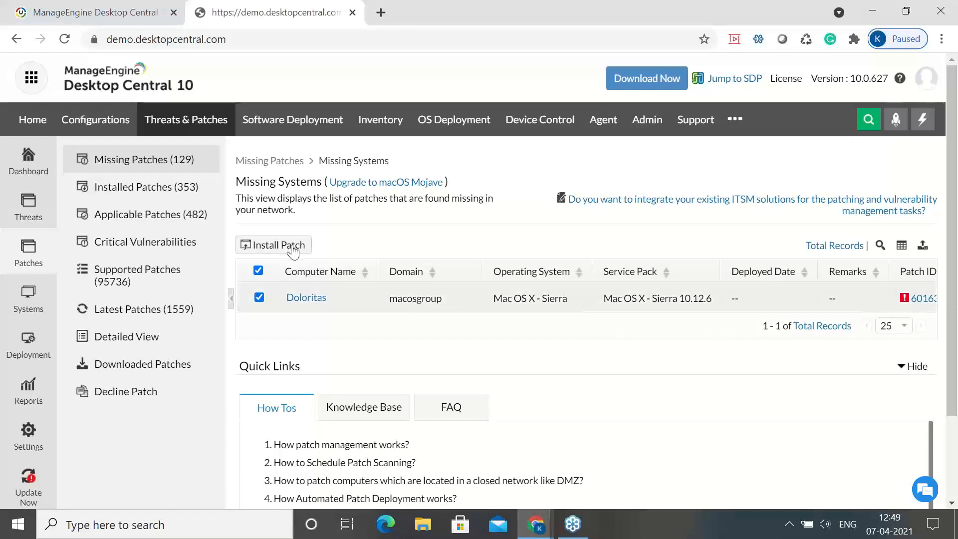
left_click(259, 298)
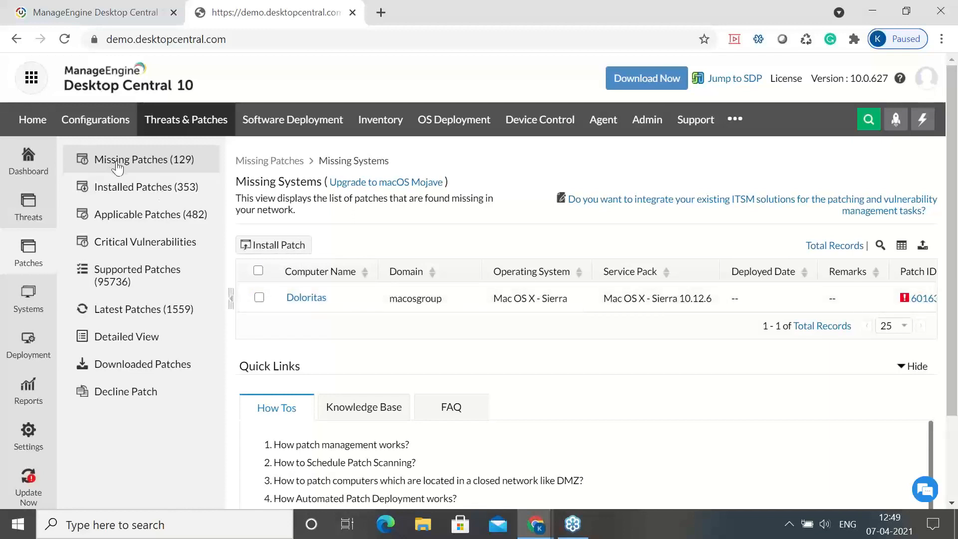
left_click(118, 163)
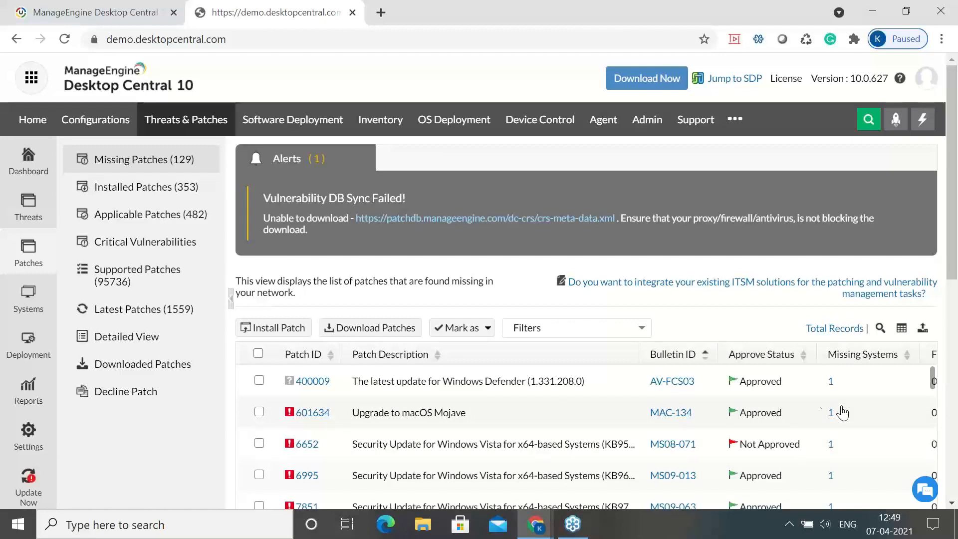
- Open the System Health Policy of the managed systems and review its patch severity thresholds and advanced settings
left_click(26, 303)
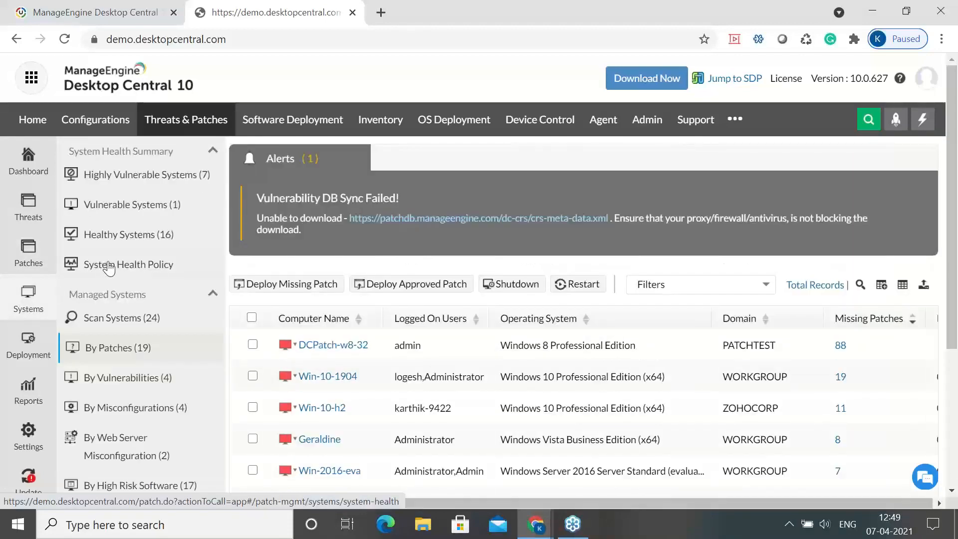
left_click(143, 268)
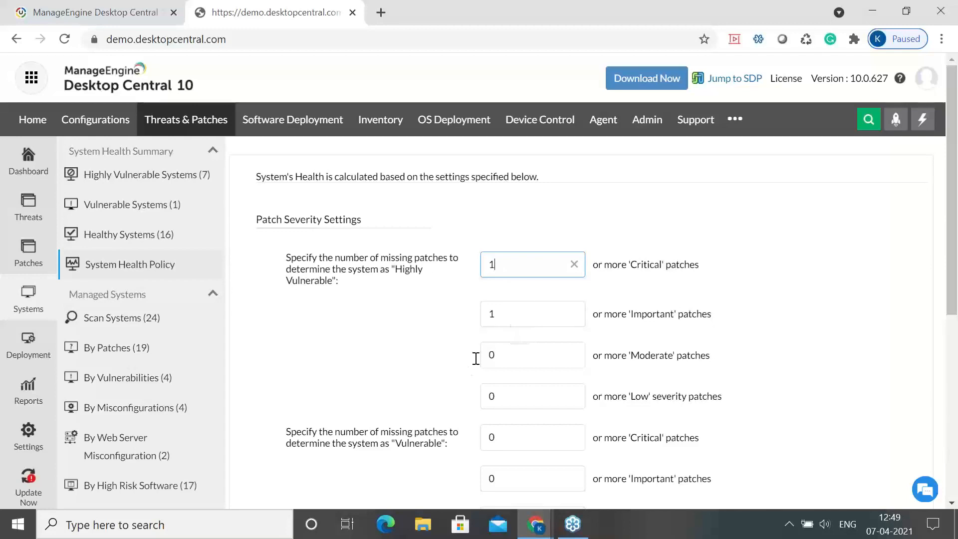
scroll(457, 395, "down", 2)
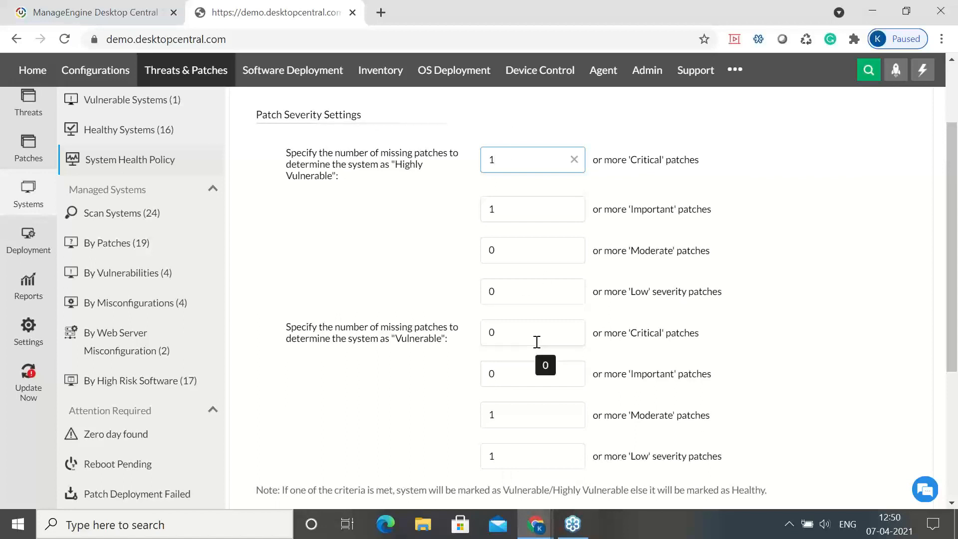
key("BackSpace")
key("BackSpace")
scroll(514, 178, "down", 1)
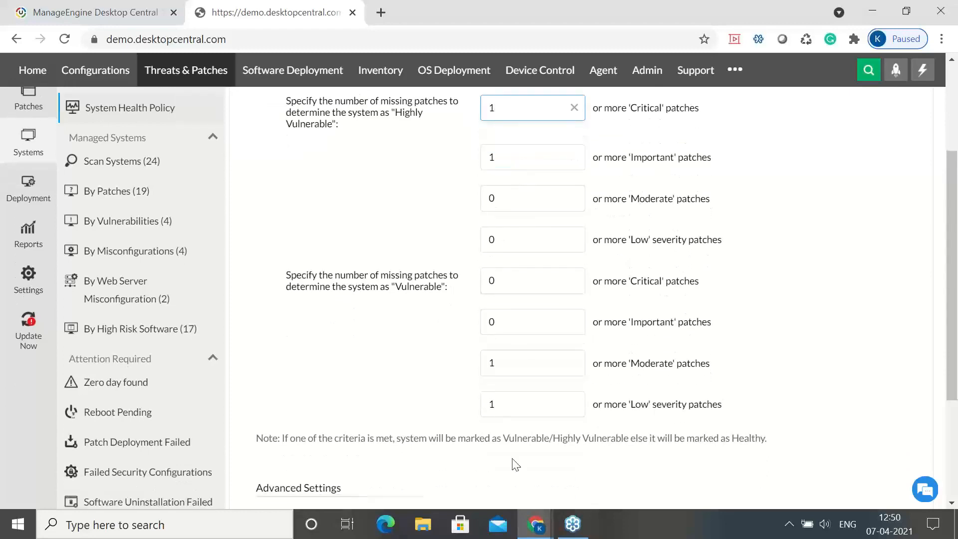
scroll(514, 464, "down", 3)
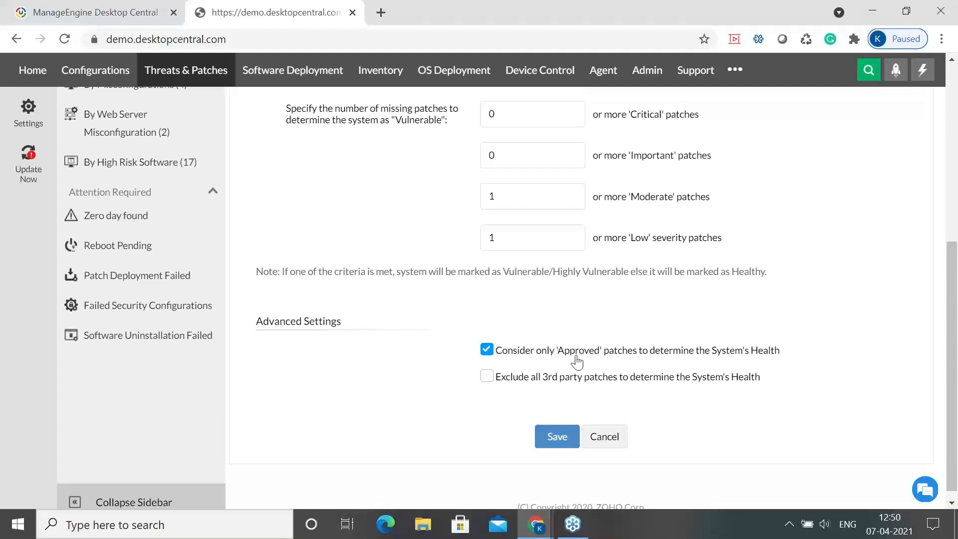
scroll(574, 363, "up", 2)
scroll(558, 444, "down", 1)
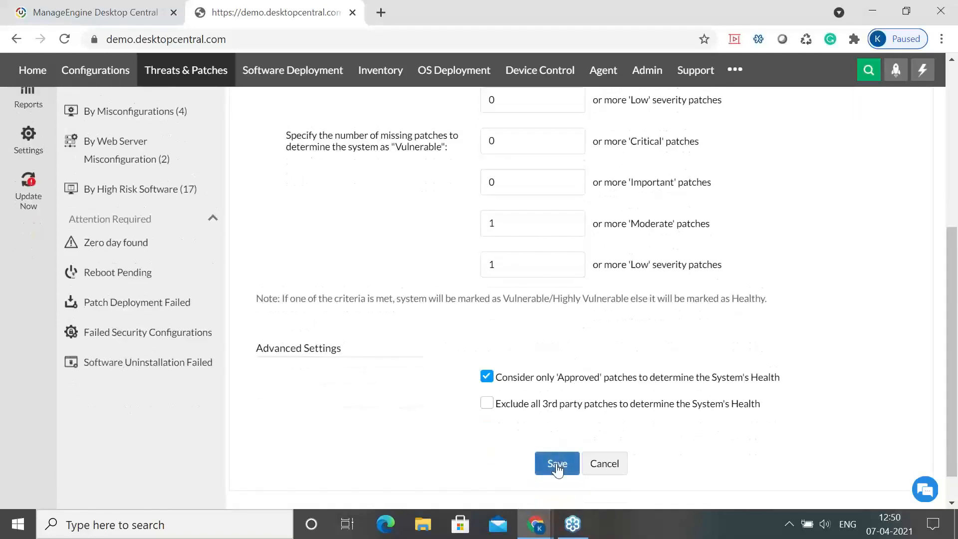
scroll(426, 252, "up", 5)
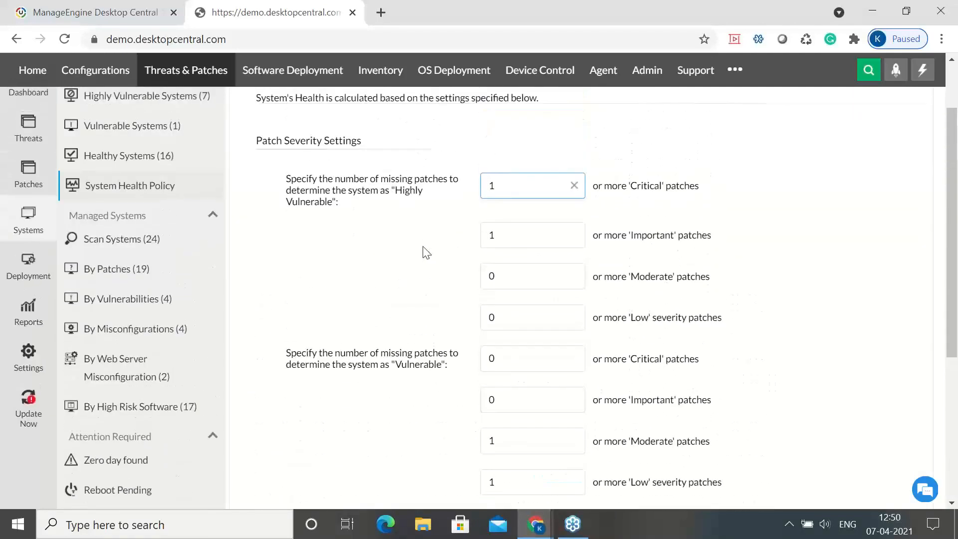
scroll(426, 252, "up", 2)
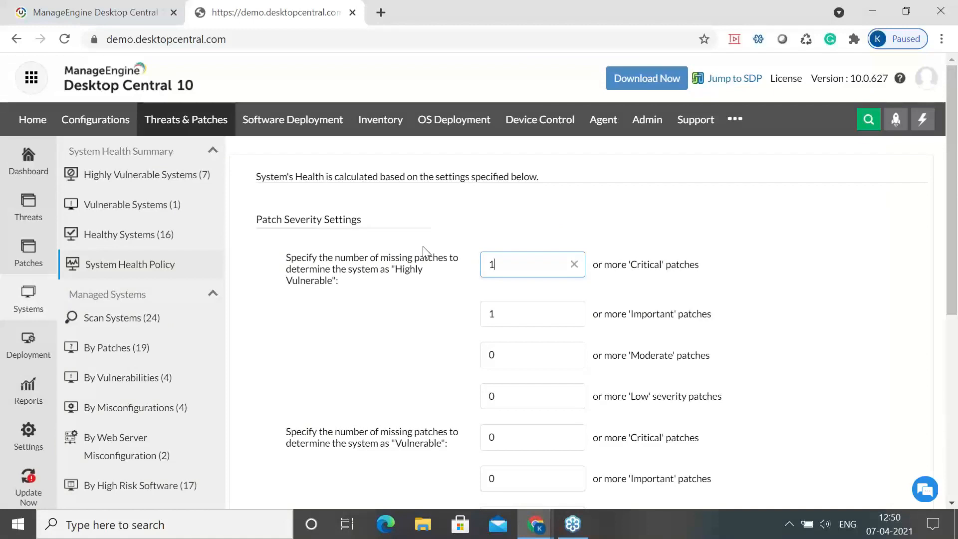
- Open the Highly Vulnerable Systems list, select its first four computers, and check the Critical and Important missing patch columns
left_click(146, 179)
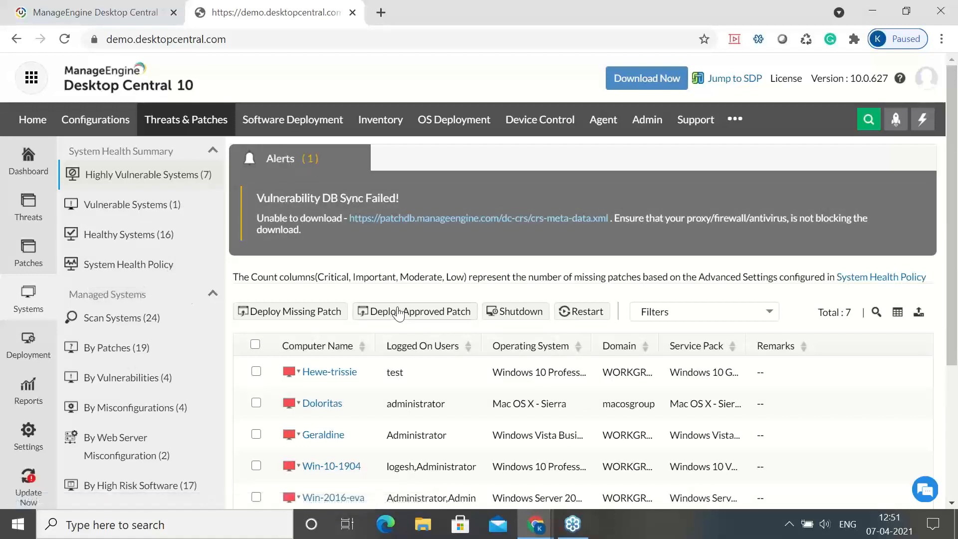
scroll(398, 313, "down", 1)
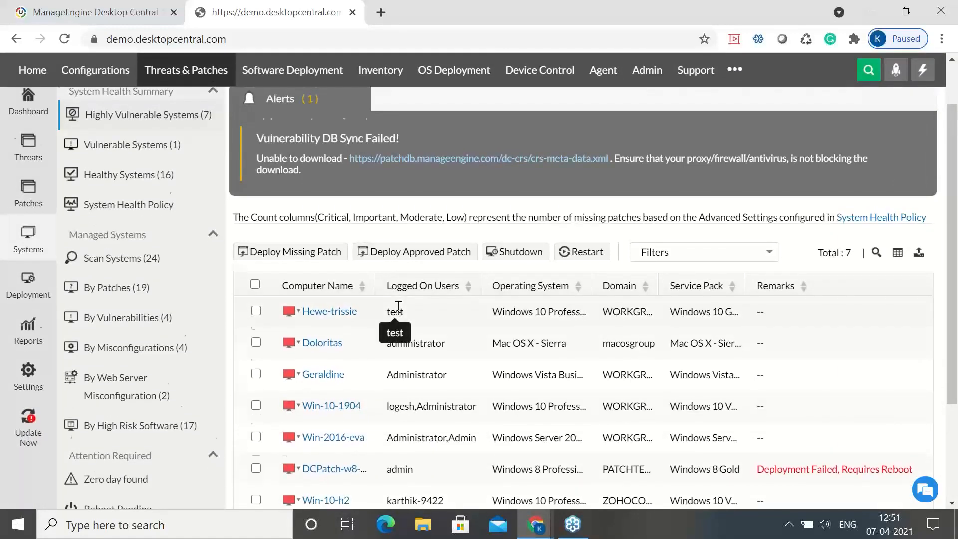
scroll(398, 309, "down", 1)
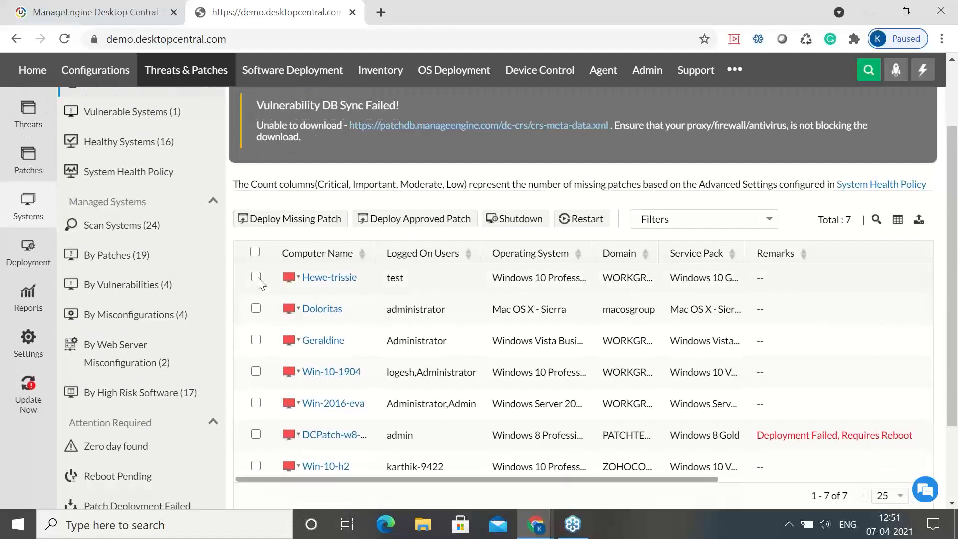
left_click(256, 308)
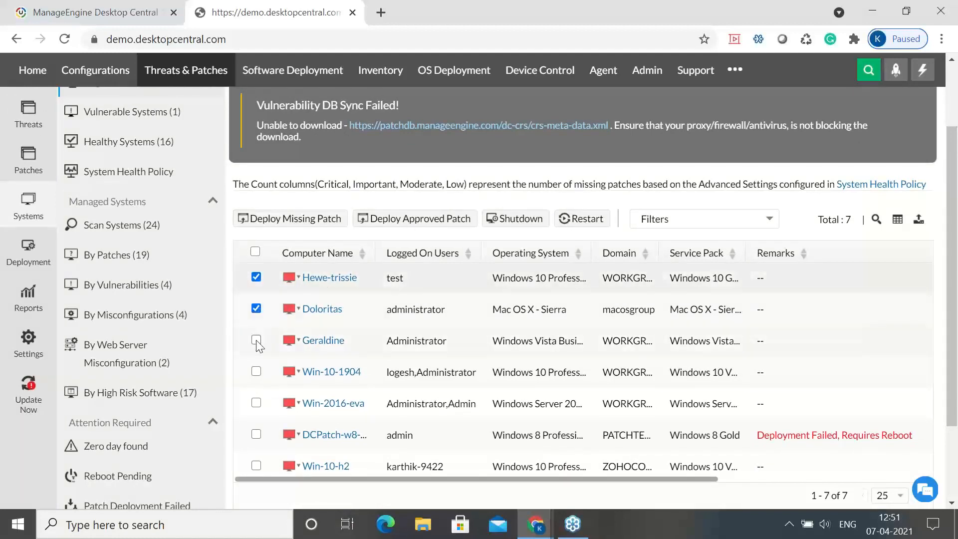
left_click(256, 372)
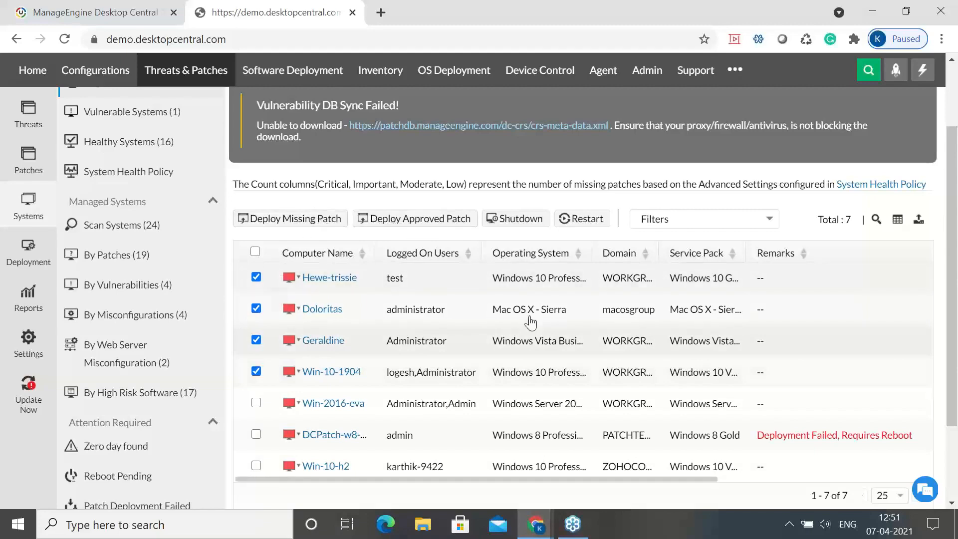
scroll(529, 315, "right", 5)
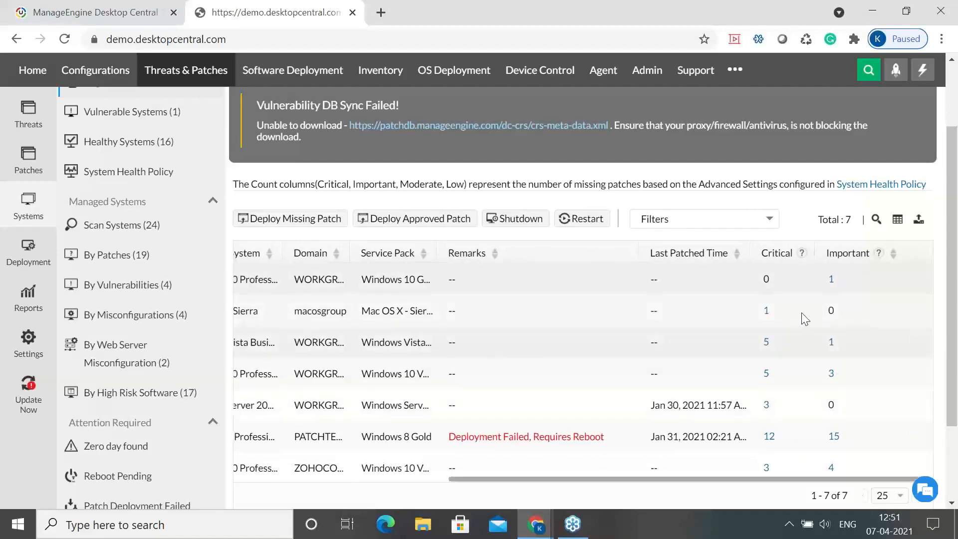
scroll(681, 359, "left", 5)
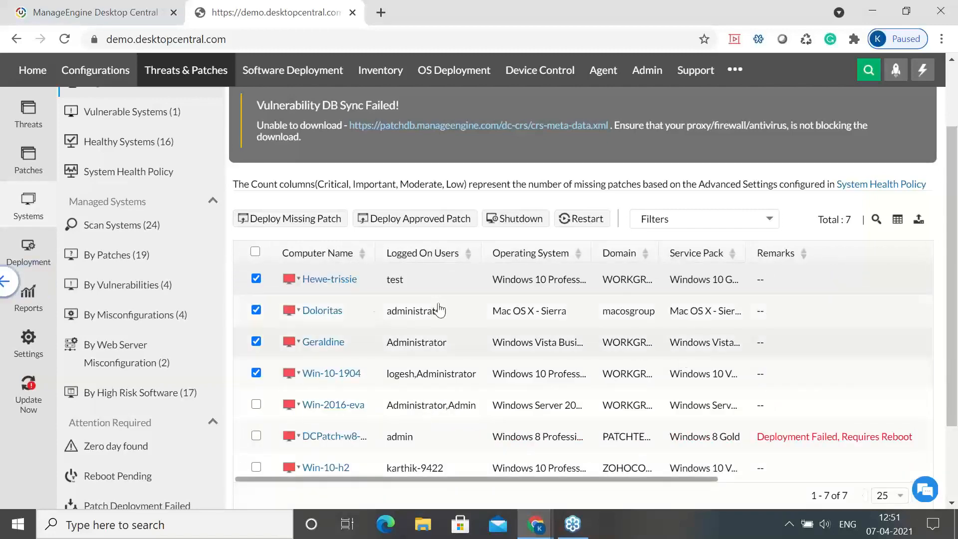
- Clear the selection of the four chosen computers in the Highly Vulnerable Systems list
left_click(256, 278)
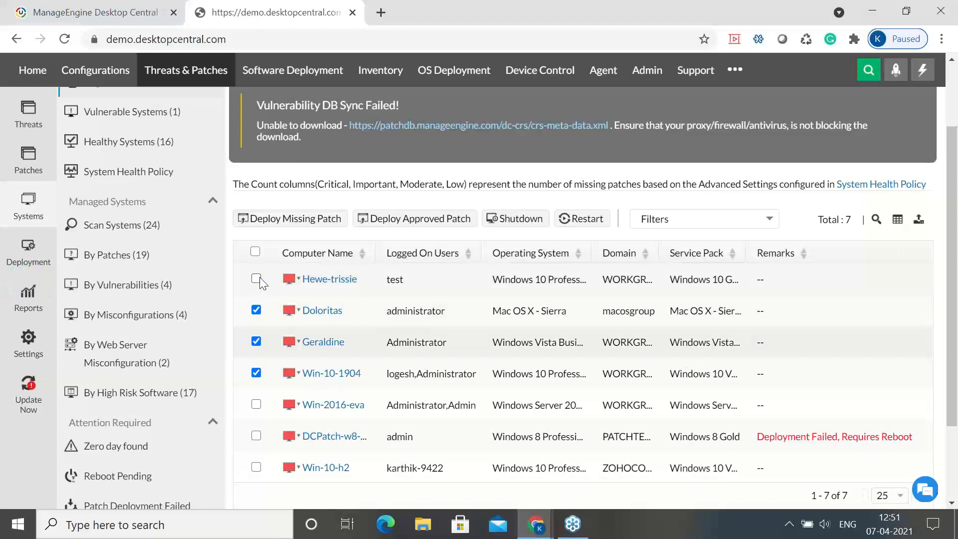
left_click(256, 310)
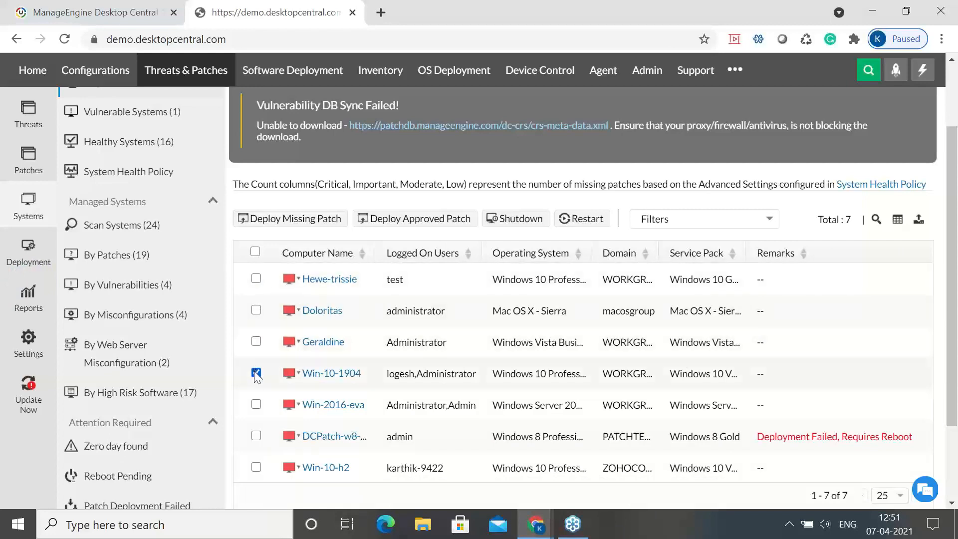
left_click(256, 373)
scroll(258, 375, "up", 3)
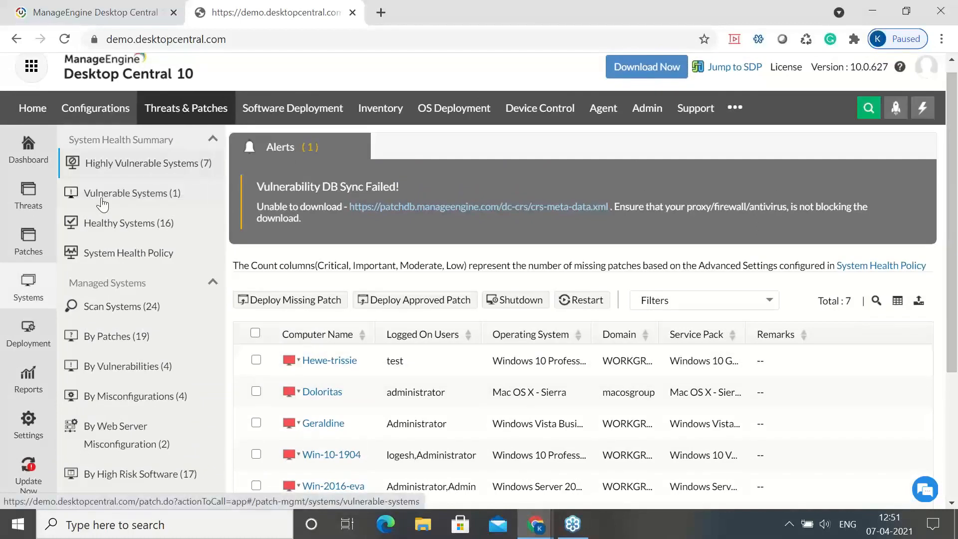
- Open the Vulnerable Systems list, and then the Healthy Systems list to look through its computers
left_click(103, 194)
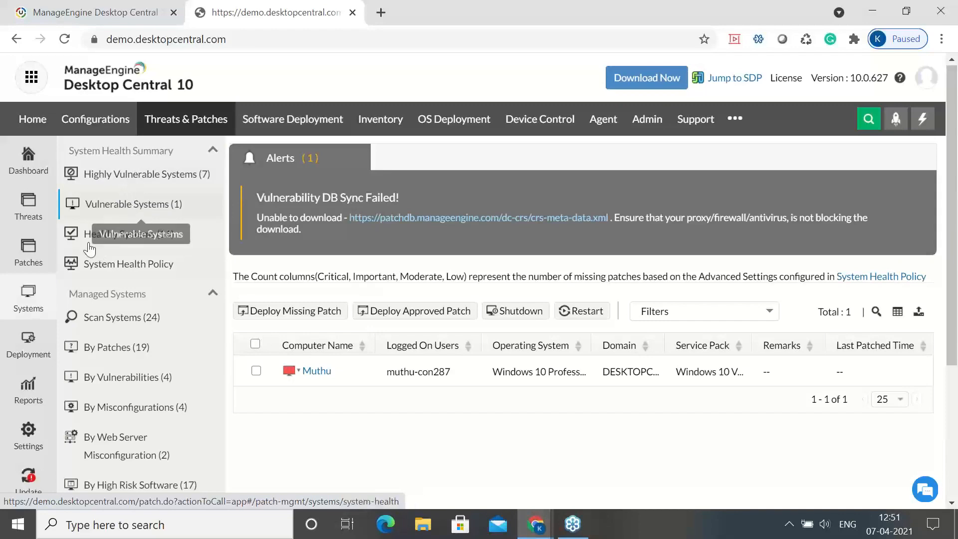
left_click(141, 244)
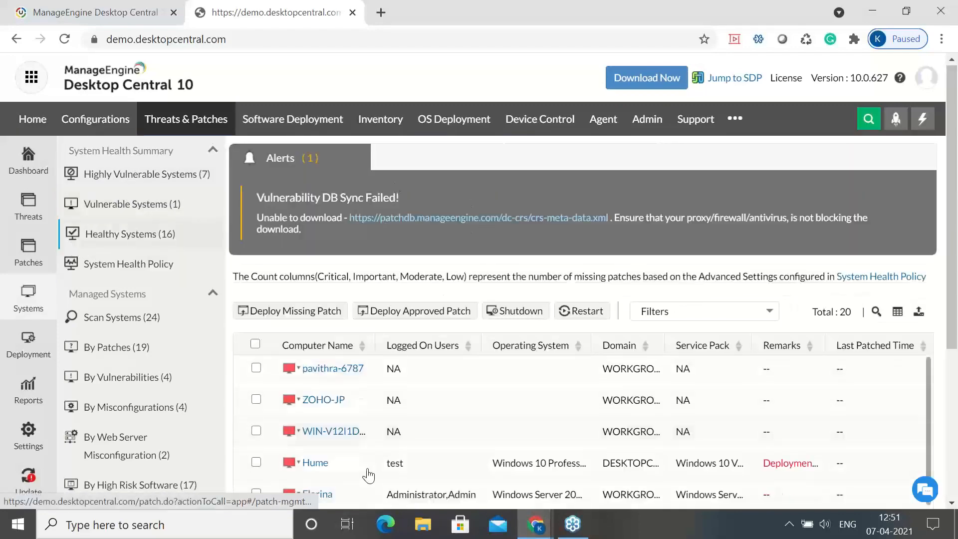
scroll(368, 475, "down", 5)
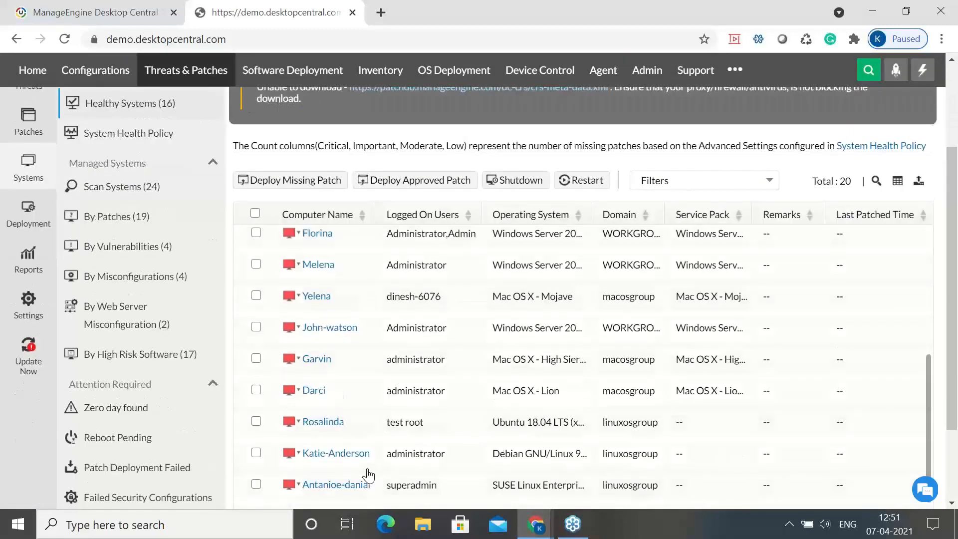
scroll(368, 475, "up", 6)
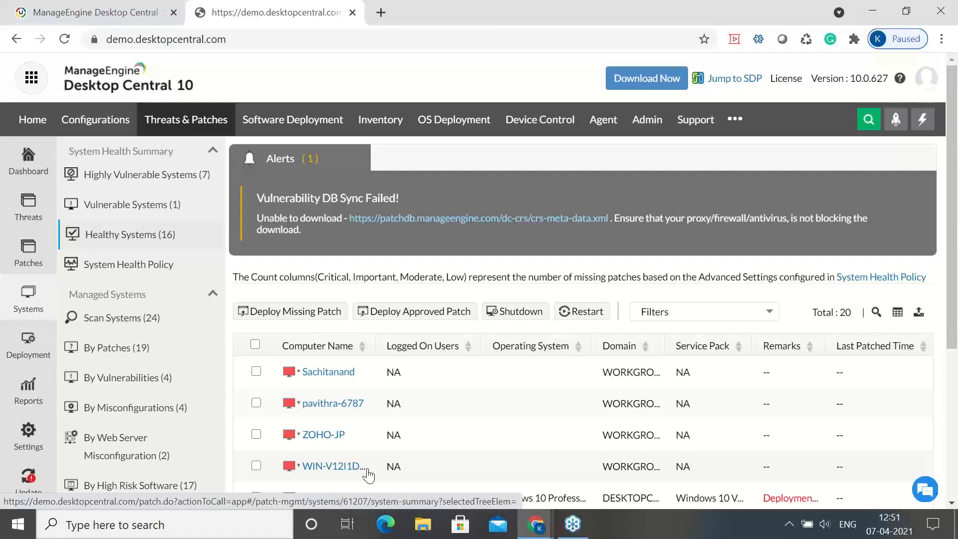
key("alt+Tab")
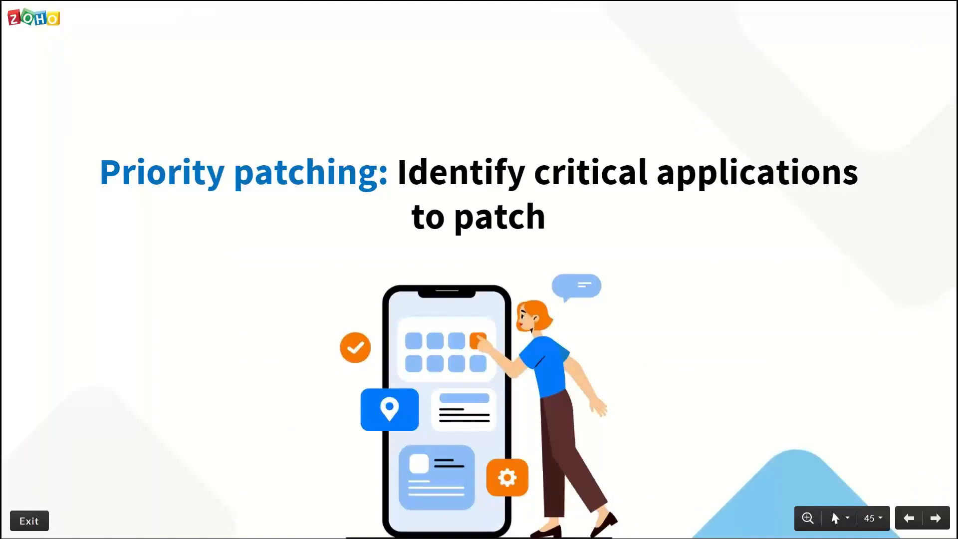
key("Right")
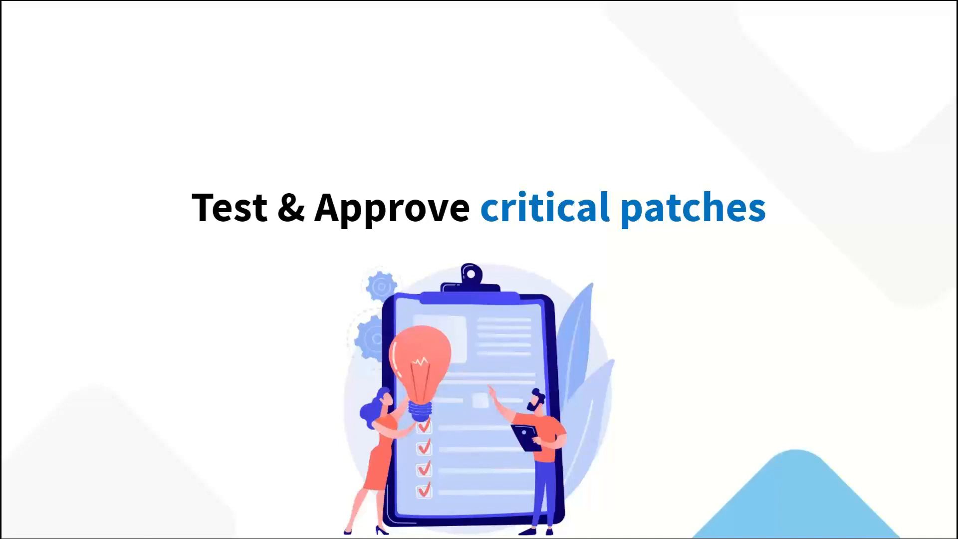
key("alt+Tab")
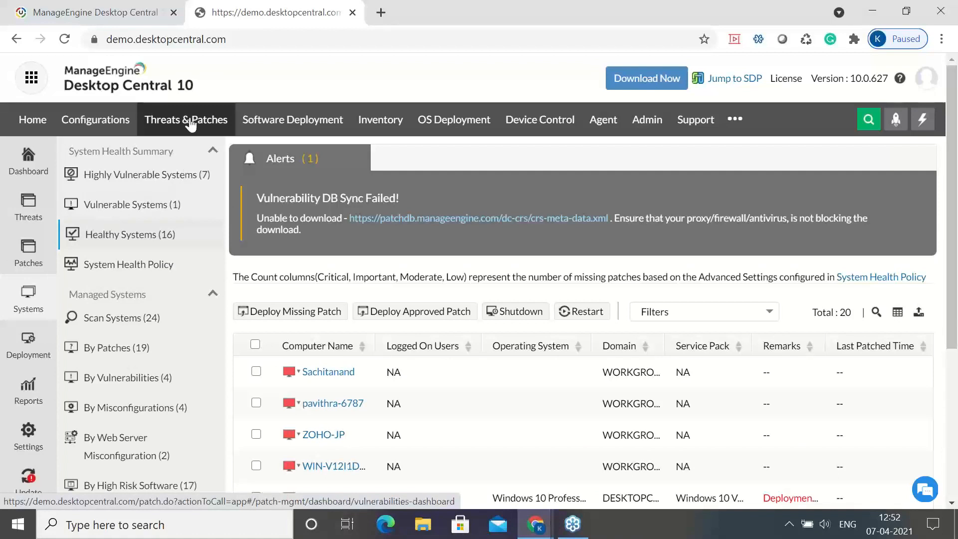
- Open the Test and Approve deployment settings and start adding a test group to the approval workflow
left_click(20, 355)
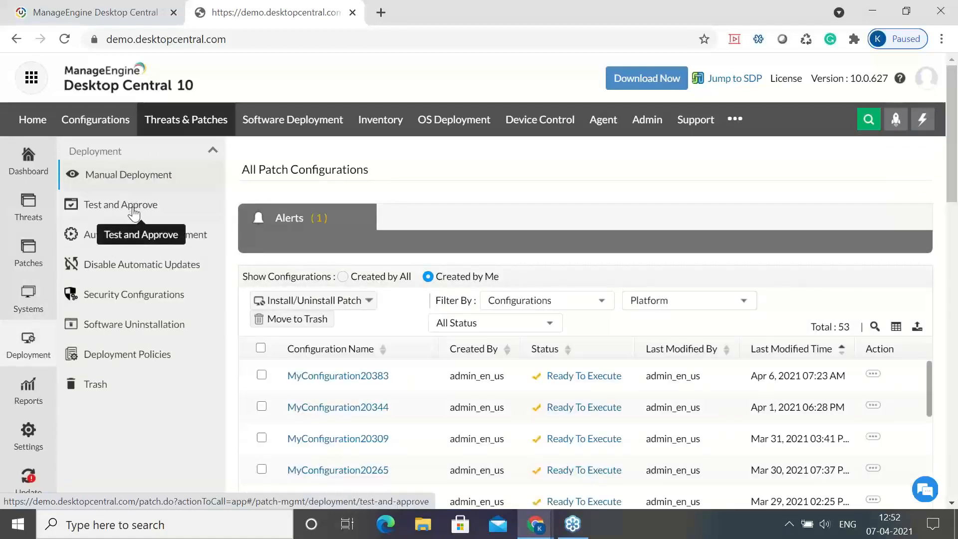
left_click(133, 214)
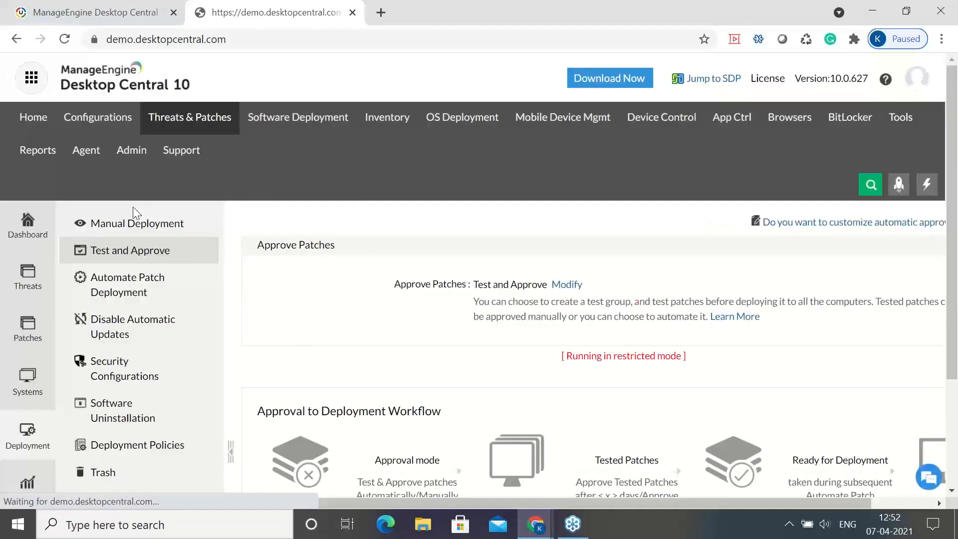
scroll(562, 256, "down", 3)
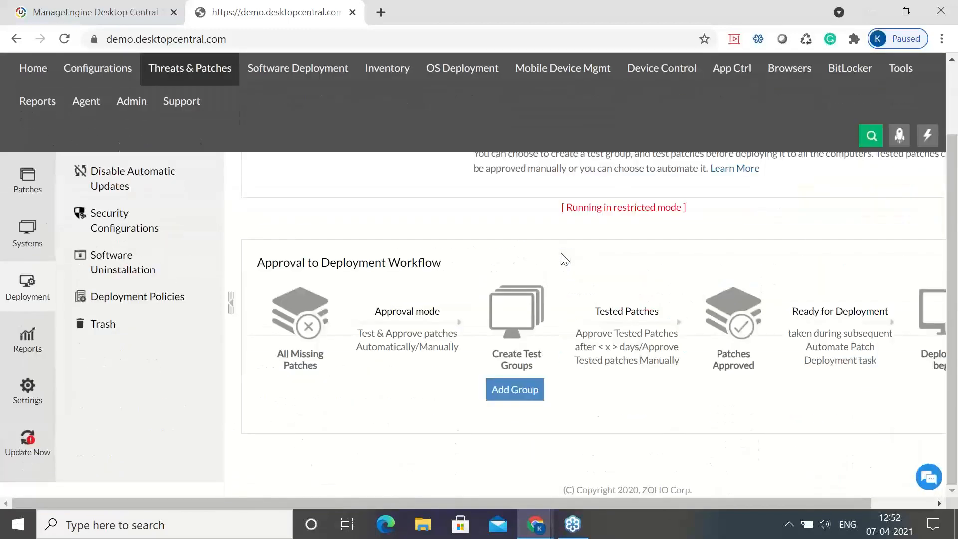
left_click(519, 394)
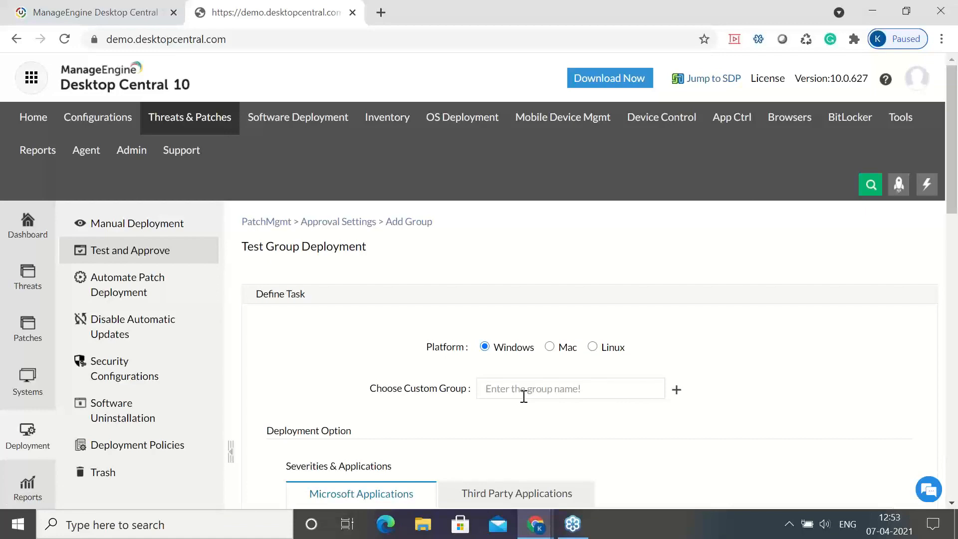
scroll(523, 397, "down", 4)
scroll(522, 399, "up", 3)
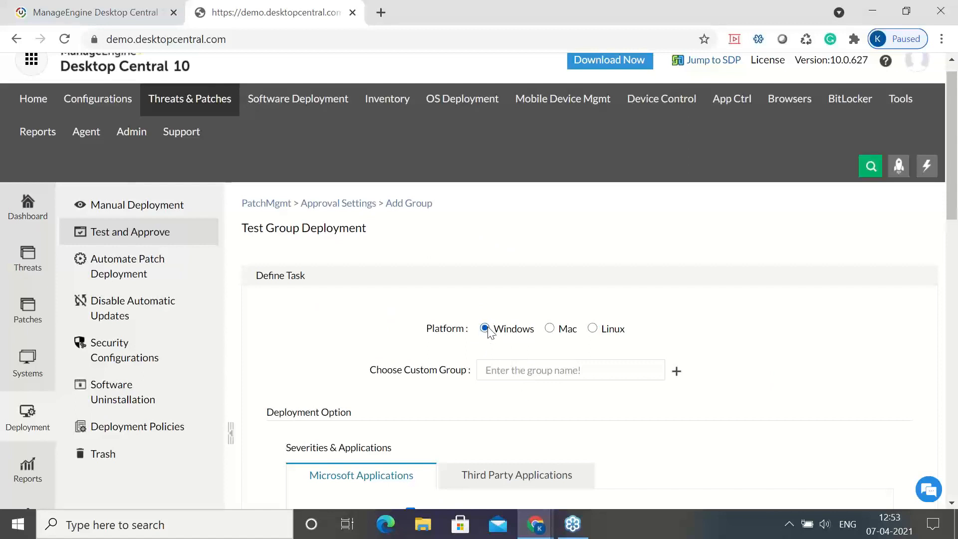
- Choose group A as the custom group for the Windows test group deployment
left_click(517, 367)
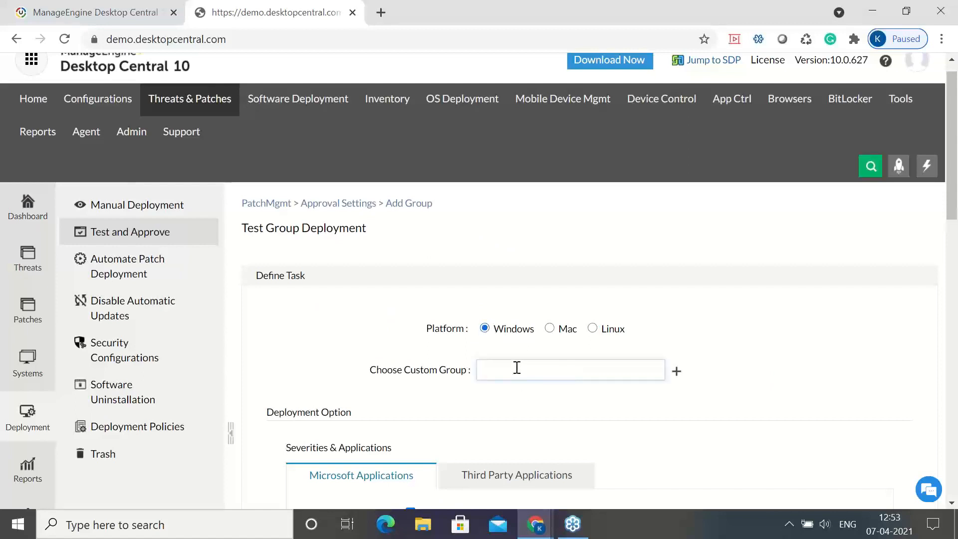
type("pat")
key("BackSpace")
key("BackSpace")
key("BackSpace")
key("BackSpace")
key("BackSpace")
key("BackSpace")
key("BackSpace")
key("BackSpace")
key("BackSpace")
key("BackSpace")
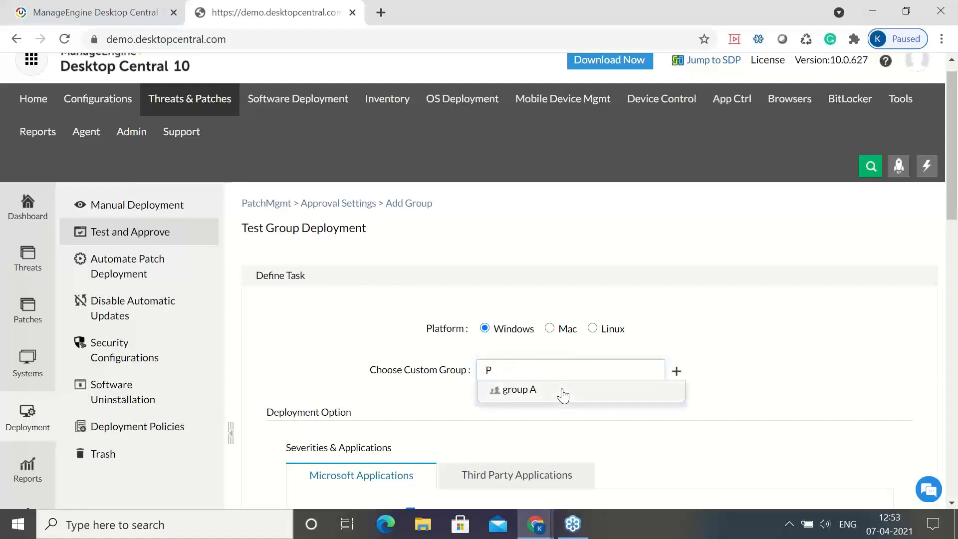
left_click(563, 391)
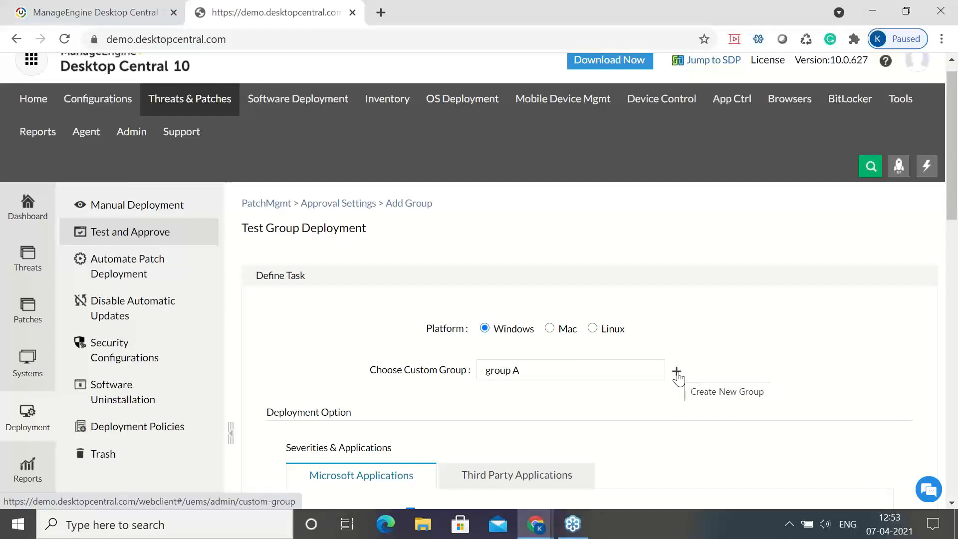
- Start creating a new computer custom group and review its category options and available computers
left_click(677, 374)
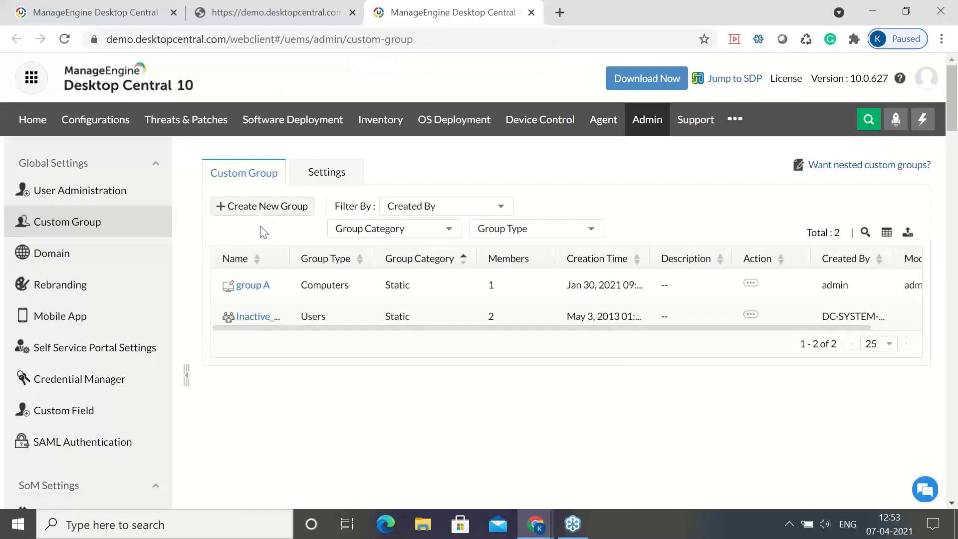
left_click(268, 207)
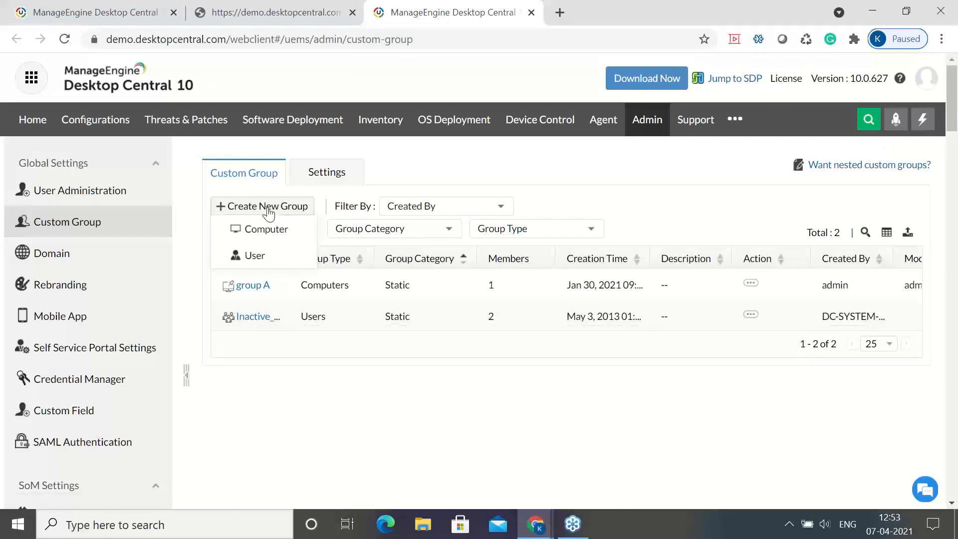
left_click(268, 230)
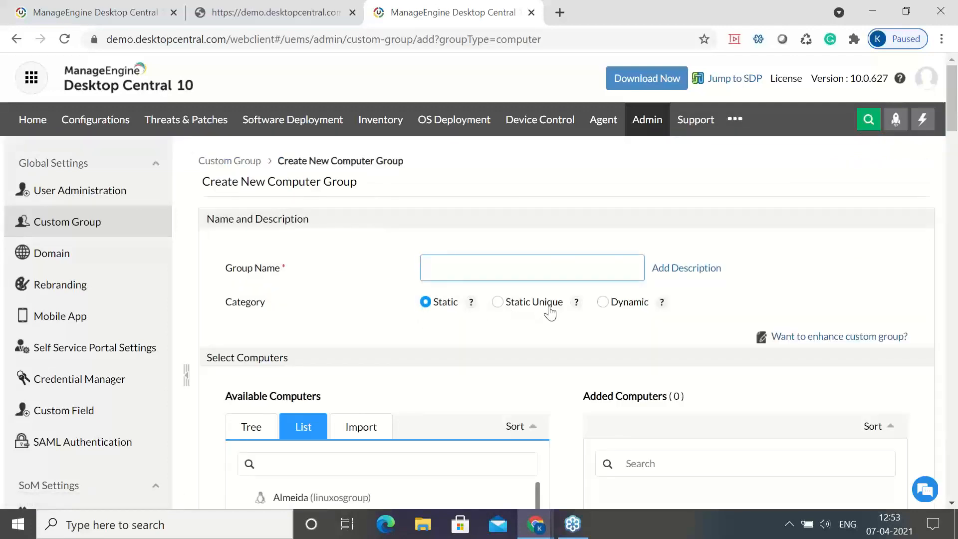
scroll(479, 388, "down", 3)
scroll(479, 388, "down", 1)
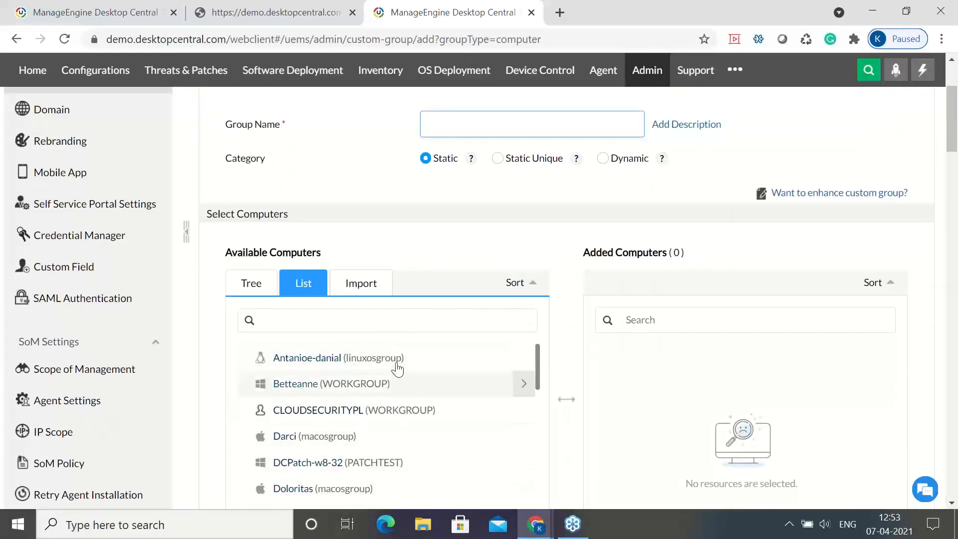
scroll(395, 363, "up", 1)
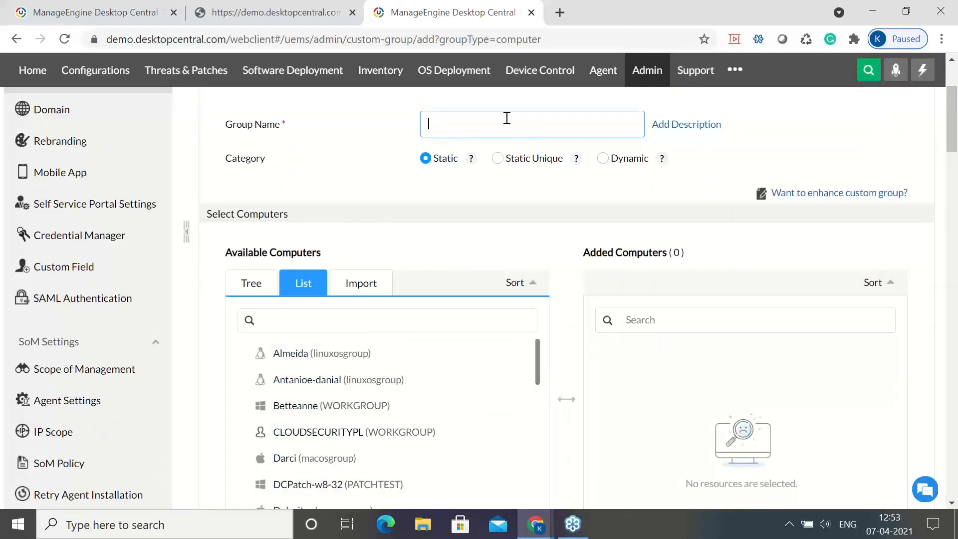
scroll(506, 119, "up", 1)
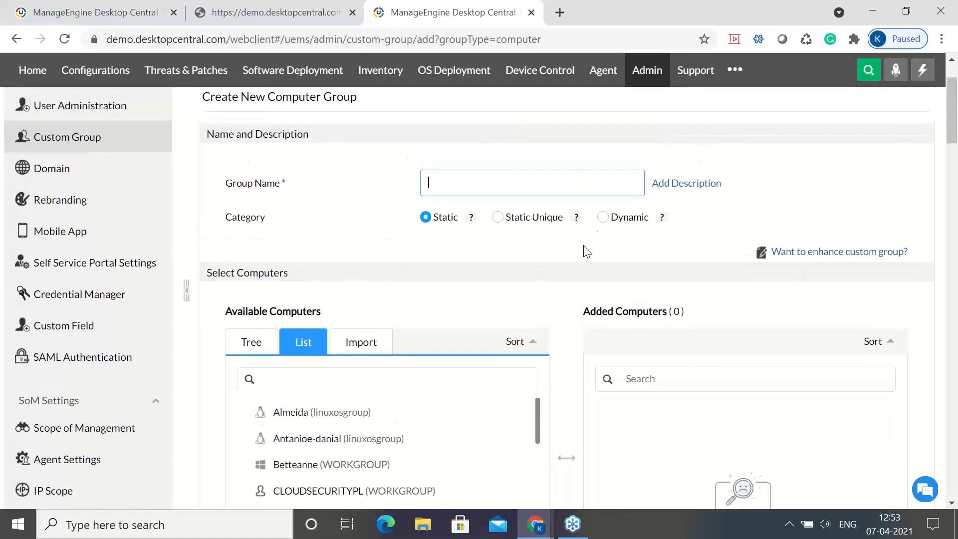
- Make the new computer group dynamic, with the criterion Operating System equal Microsoft Windows 10
left_click(602, 218)
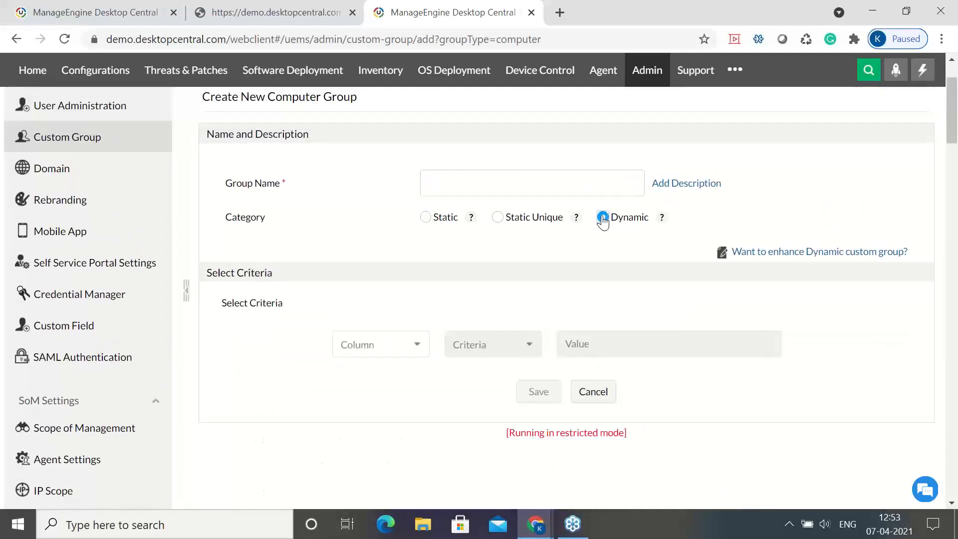
left_click(406, 344)
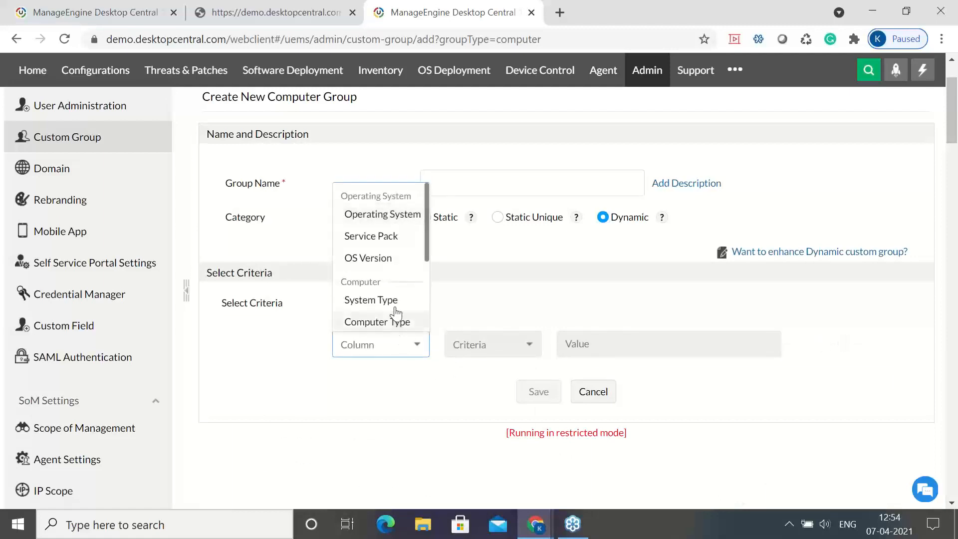
left_click(396, 215)
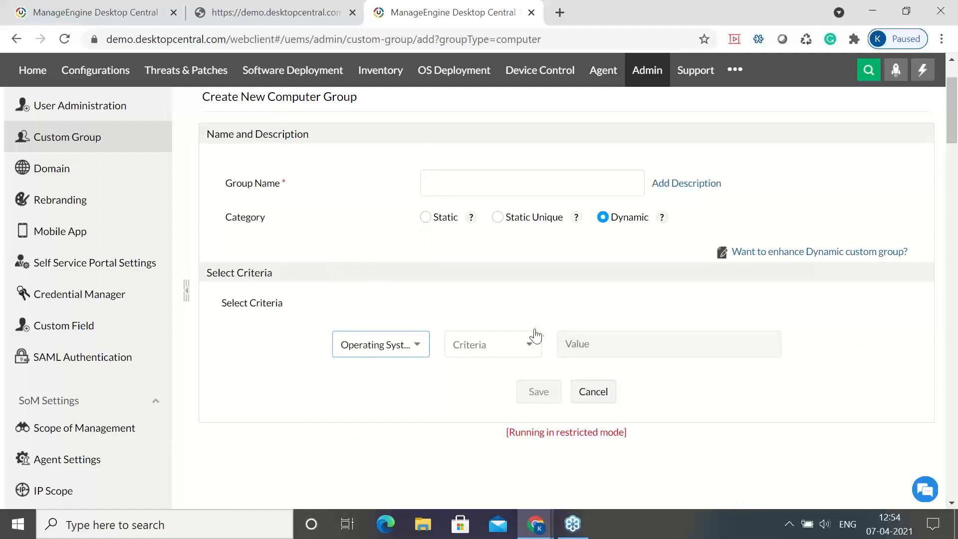
left_click(528, 350)
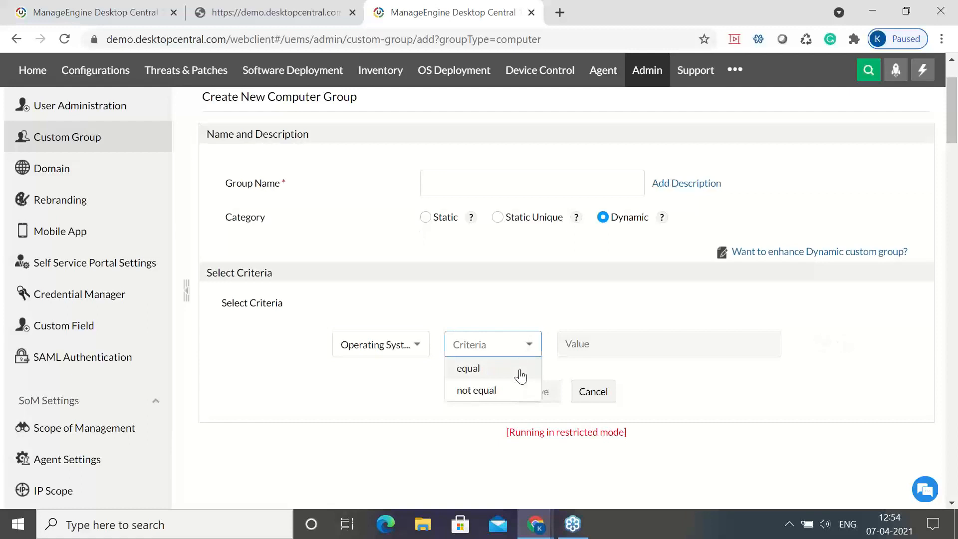
left_click(519, 368)
left_click(633, 345)
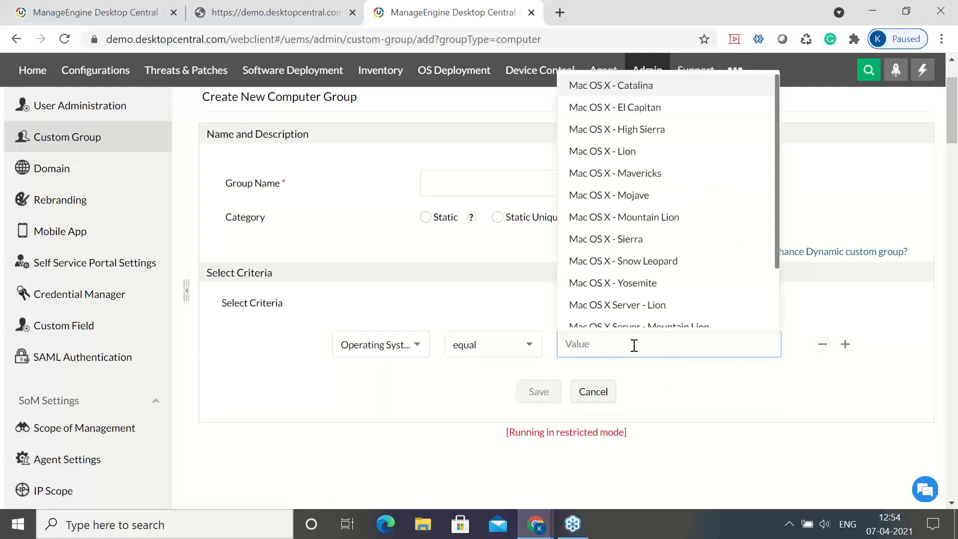
scroll(669, 259, "down", 2)
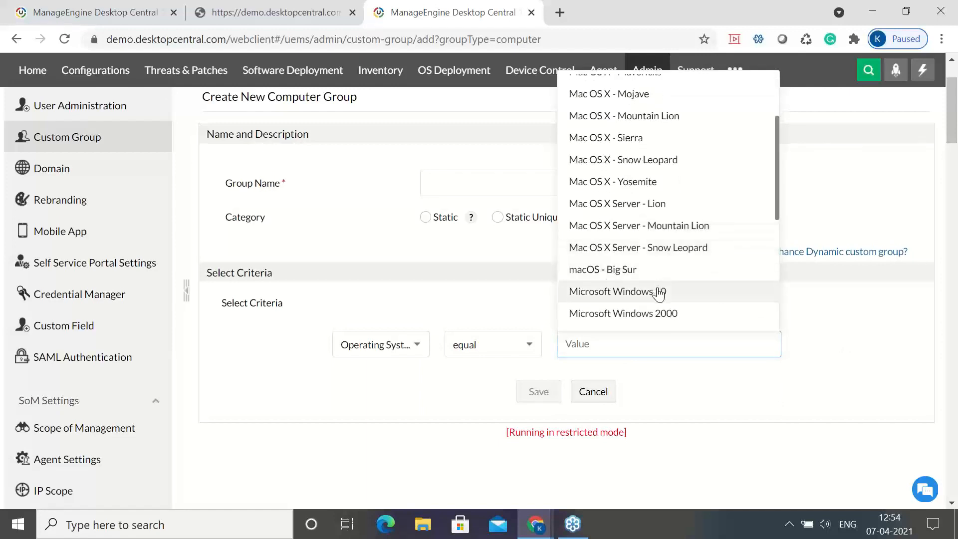
left_click(659, 292)
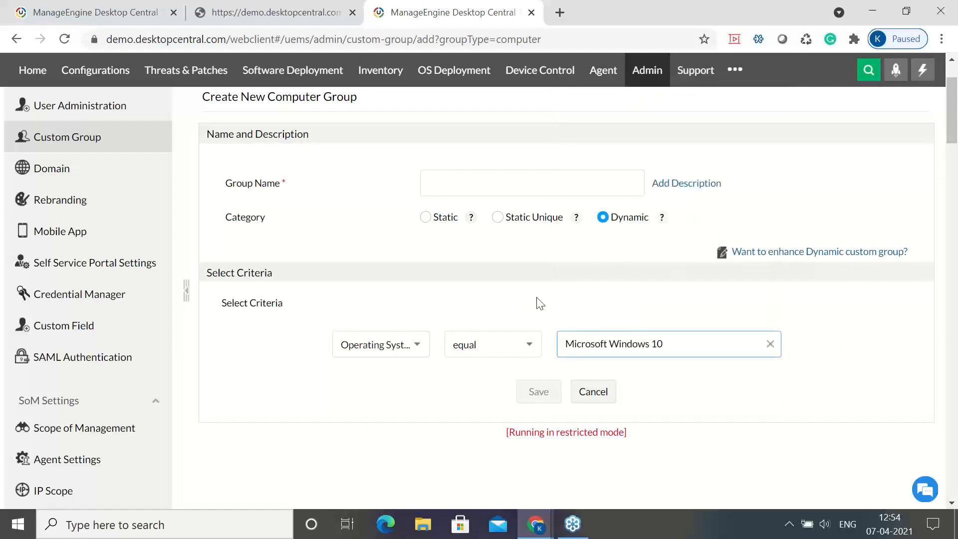
- Check the dynamic group form and return to the Test Group Deployment page without saving the new group
scroll(343, 252, "up", 2)
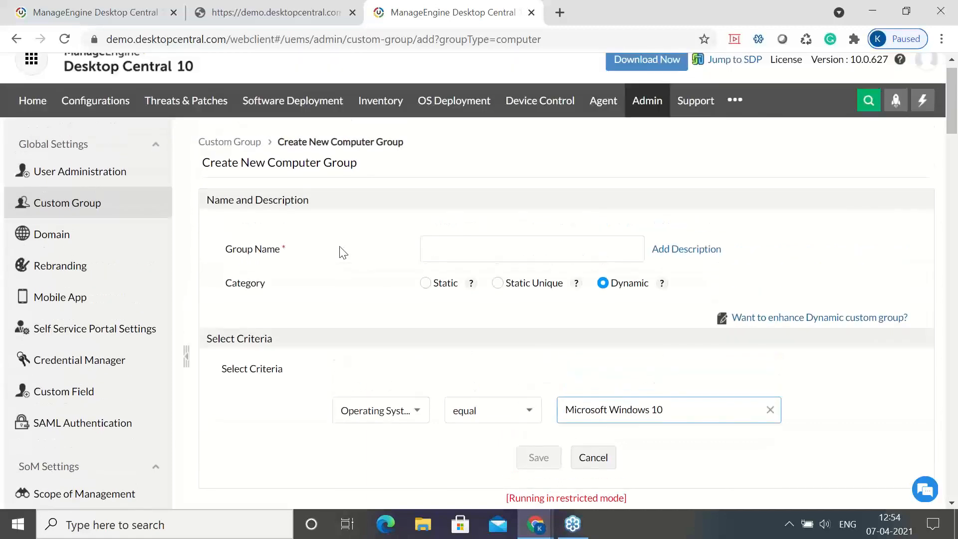
scroll(612, 348, "down", 1)
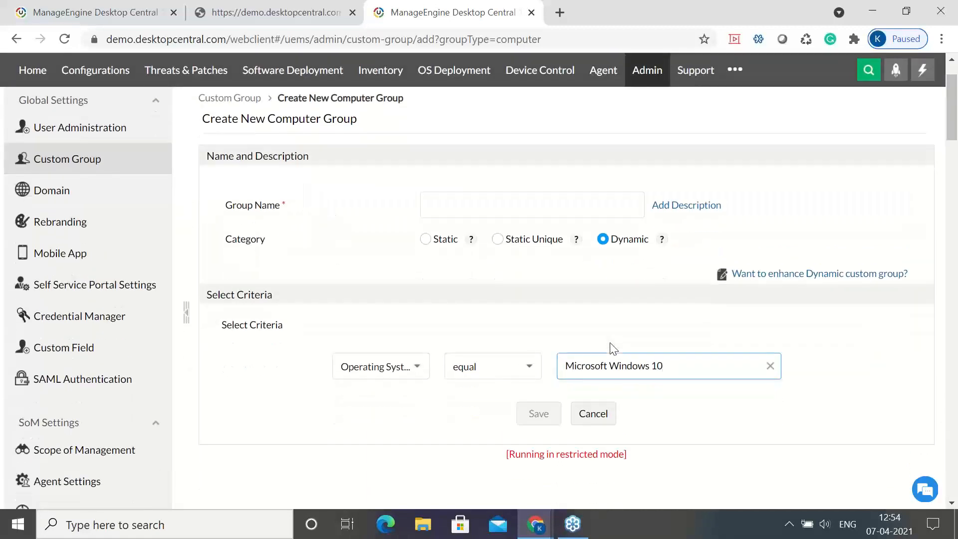
scroll(416, 272, "up", 1)
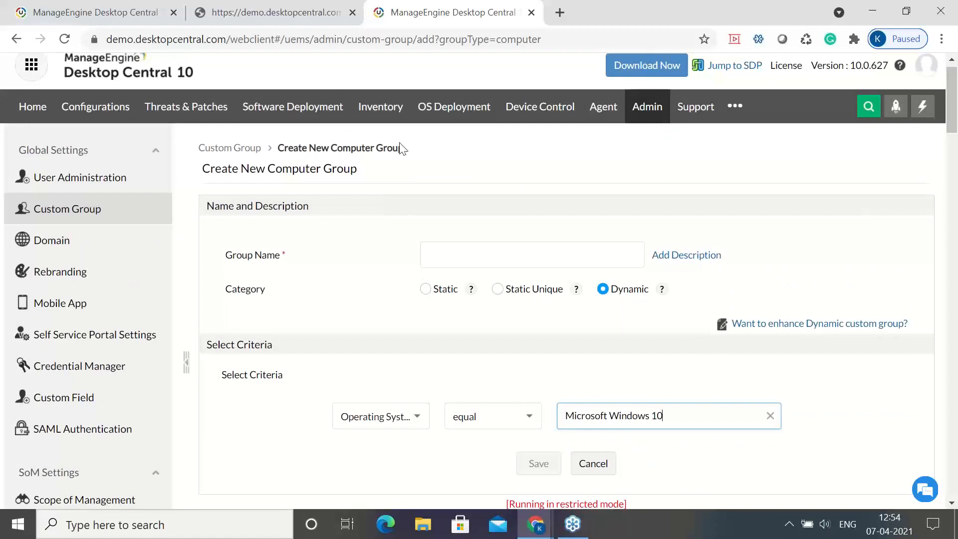
left_click(299, 9)
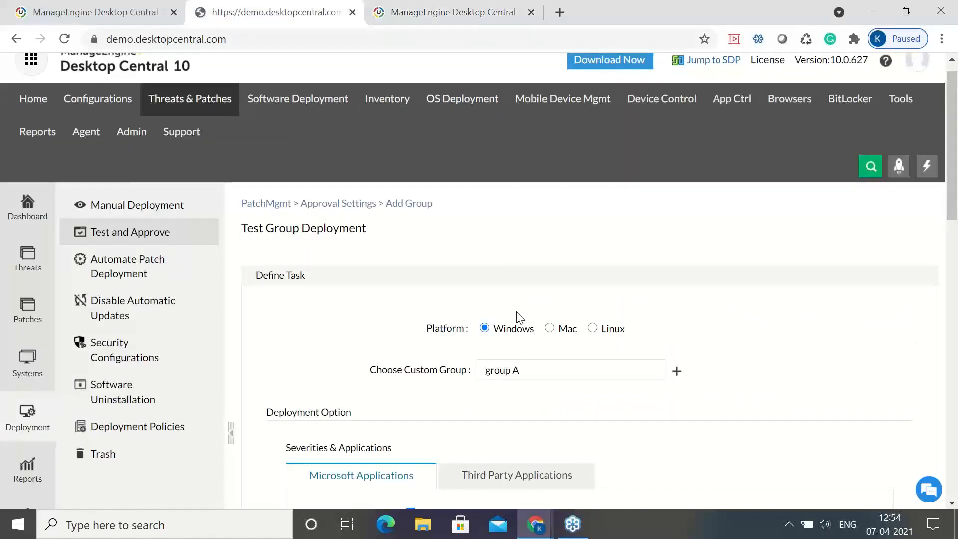
- Limit the Microsoft security updates to Critical and Important by excluding the Moderate, Low and Unrated severities
scroll(518, 316, "down", 3)
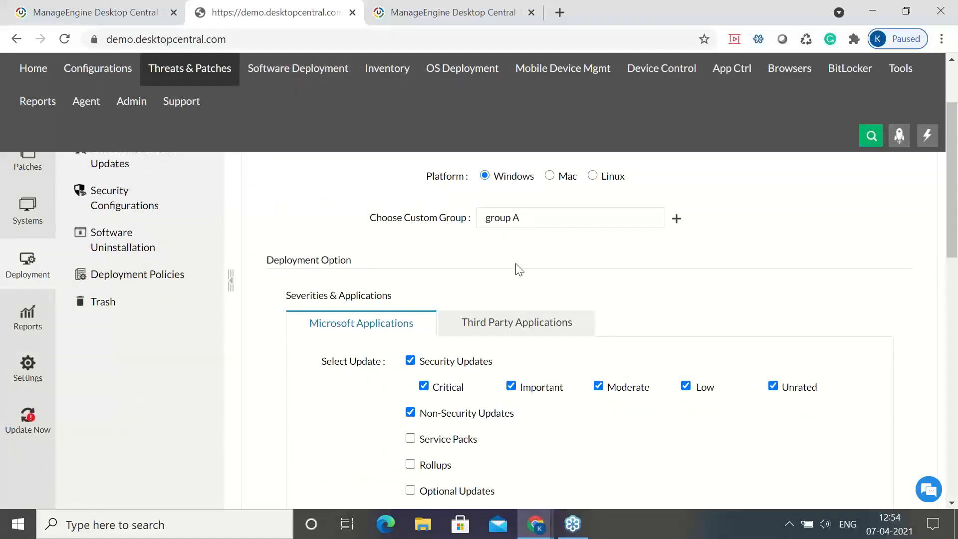
scroll(518, 270, "down", 2)
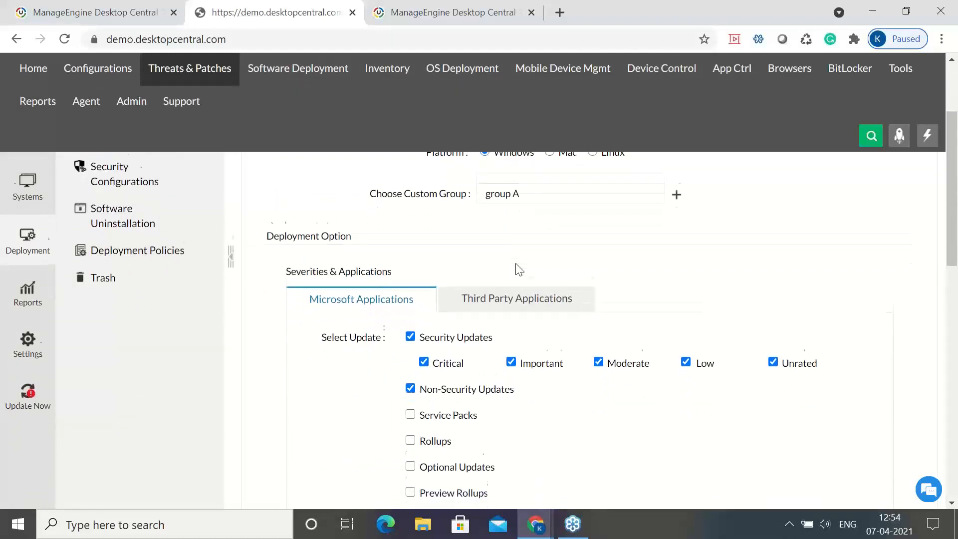
scroll(517, 271, "down", 1)
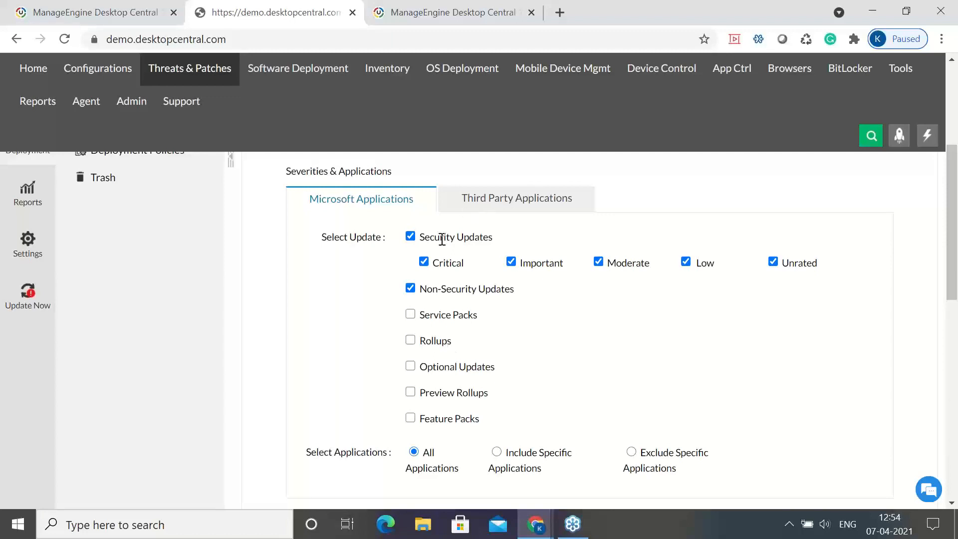
left_click(598, 262)
left_click(688, 263)
left_click(774, 264)
scroll(602, 348, "down", 1)
scroll(601, 349, "up", 1)
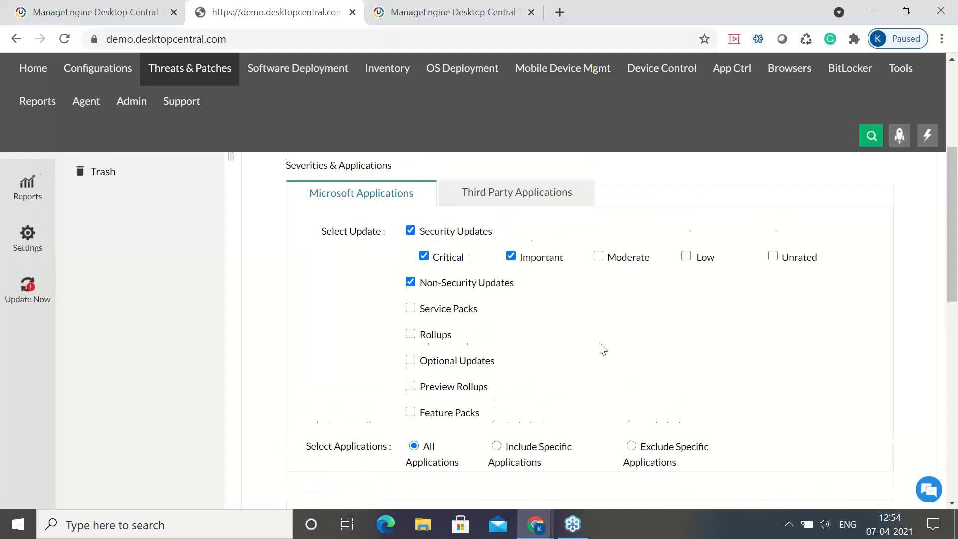
- Exclude Moderate, Low and Unrated severities from the third-party updates and return to the Microsoft application settings
left_click(534, 212)
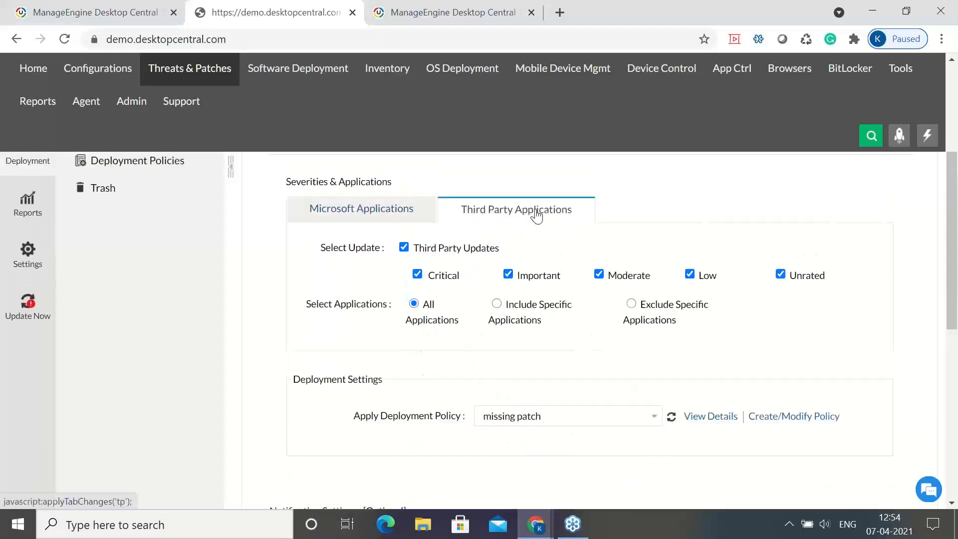
left_click(600, 275)
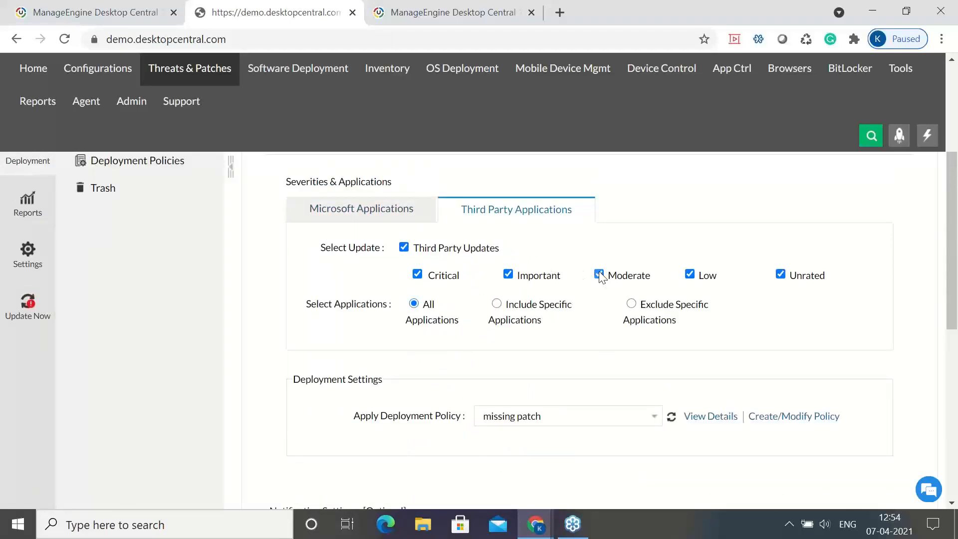
left_click(689, 274)
left_click(781, 276)
left_click(387, 218)
- Apply the deployment policy named Test to the test group deployment
scroll(409, 372, "down", 5)
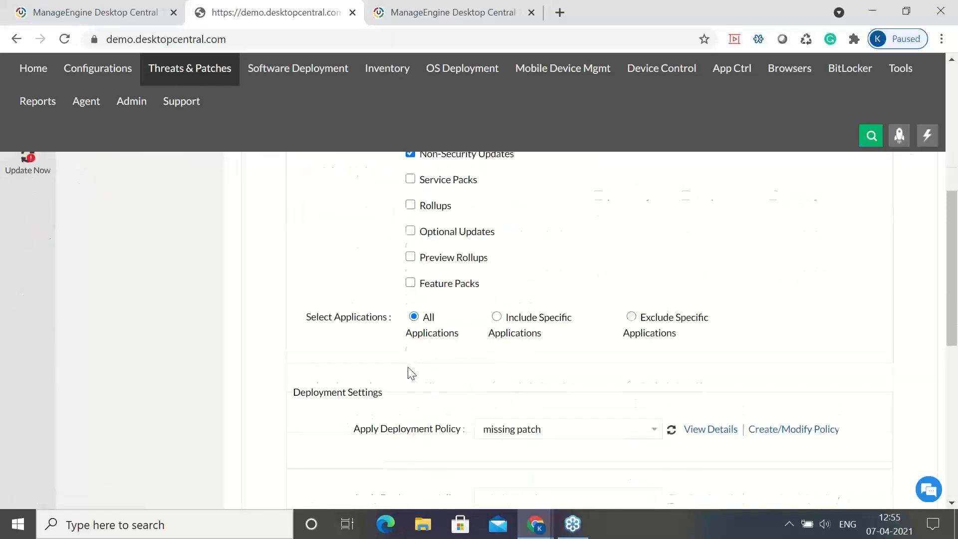
scroll(410, 373, "down", 1)
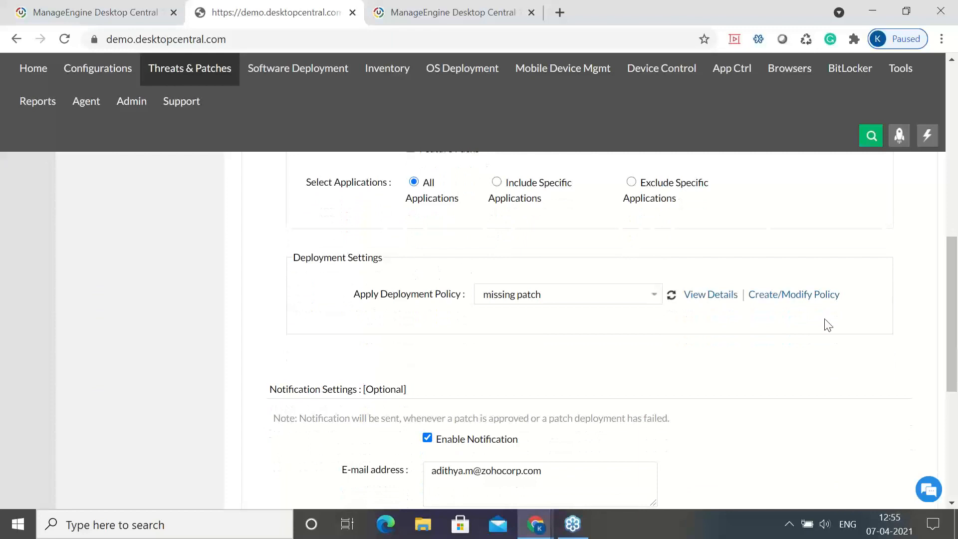
left_click(653, 297)
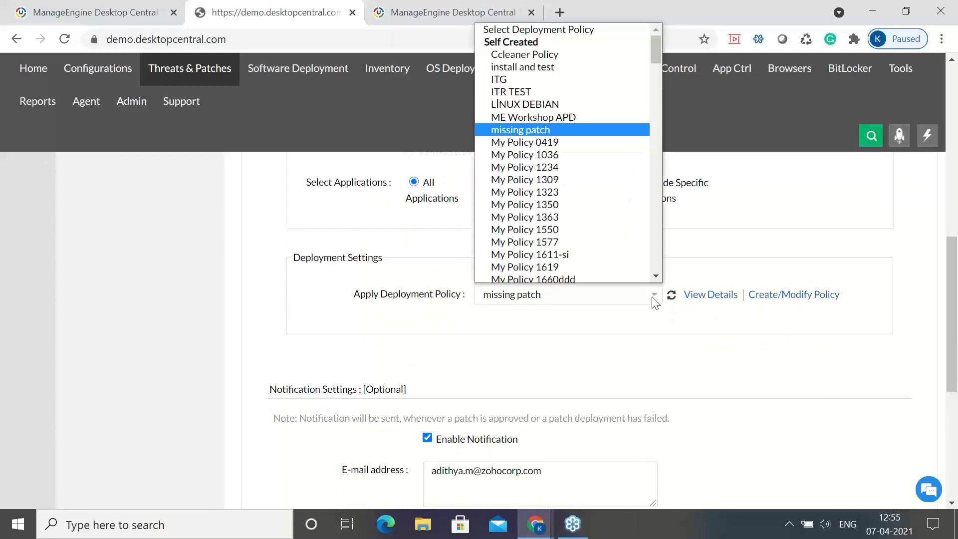
scroll(606, 223, "down", 5)
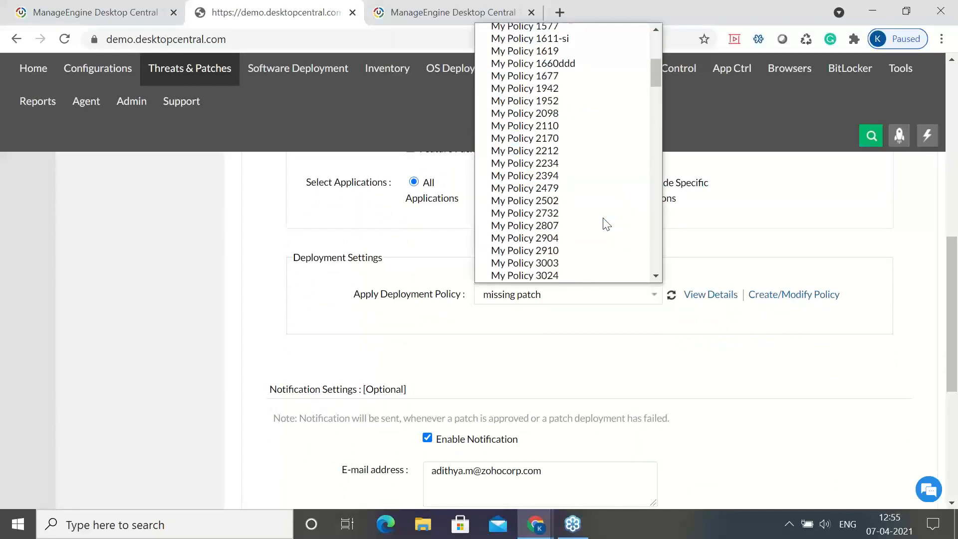
scroll(606, 223, "down", 10)
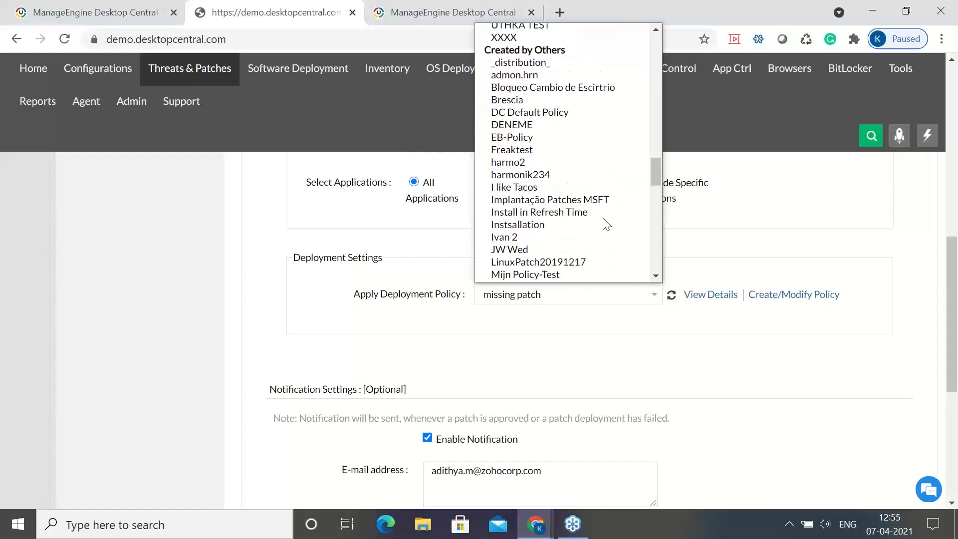
scroll(606, 224, "down", 4)
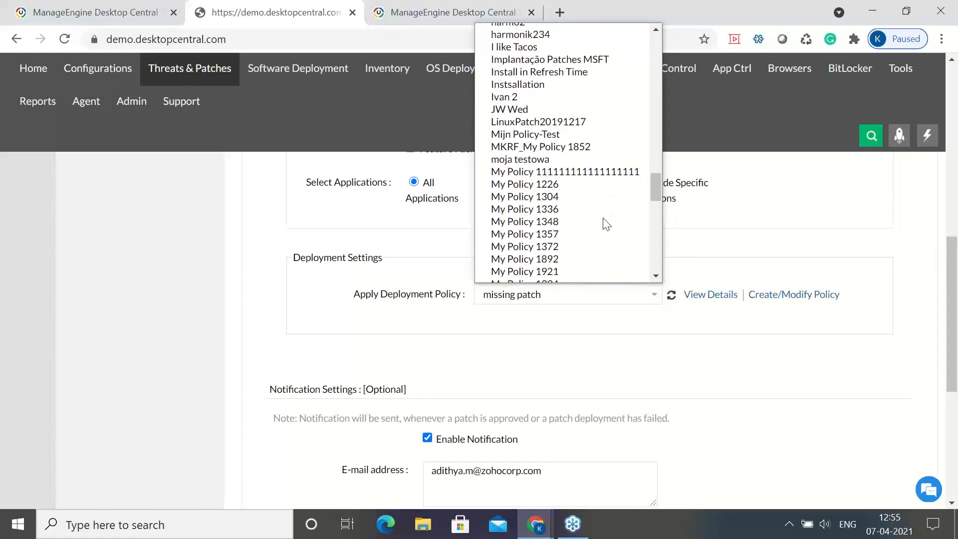
scroll(606, 224, "down", 2)
scroll(606, 224, "down", 10)
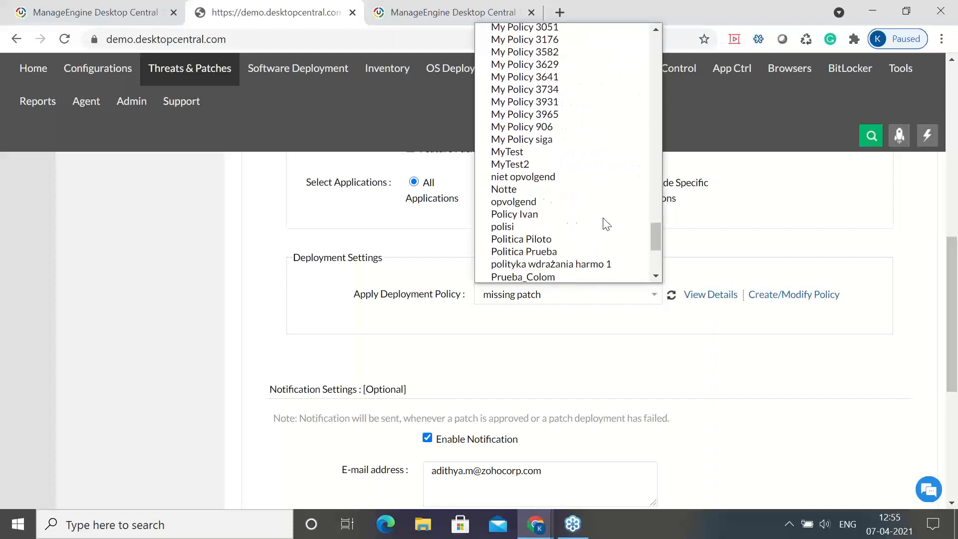
left_click(534, 178)
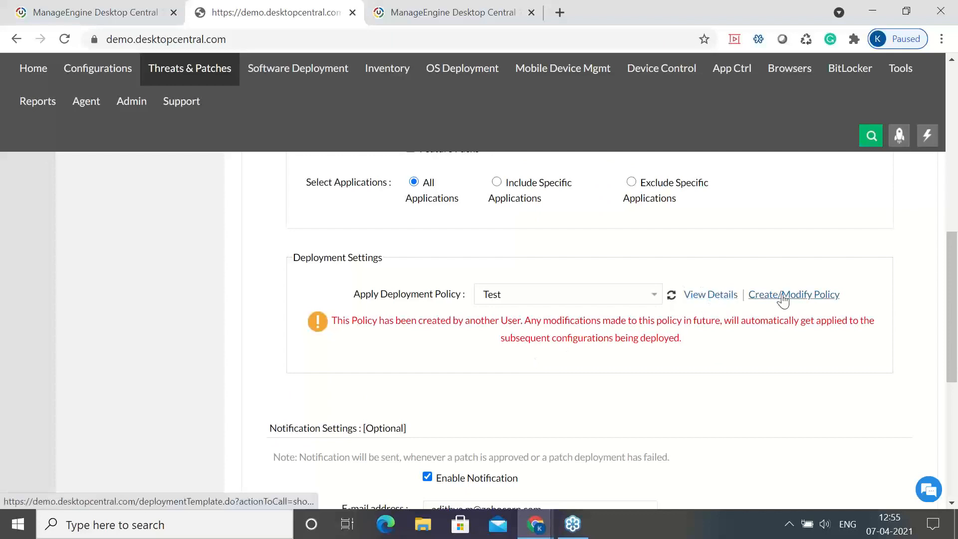
- Enable automatic approval of tested patches after 5 days
scroll(589, 410, "down", 3)
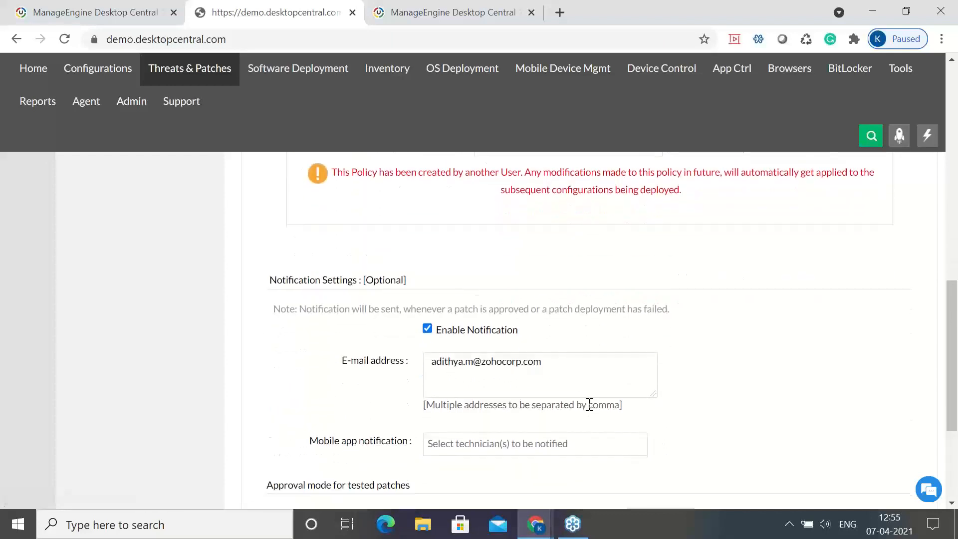
scroll(590, 407, "down", 1)
scroll(591, 409, "down", 1)
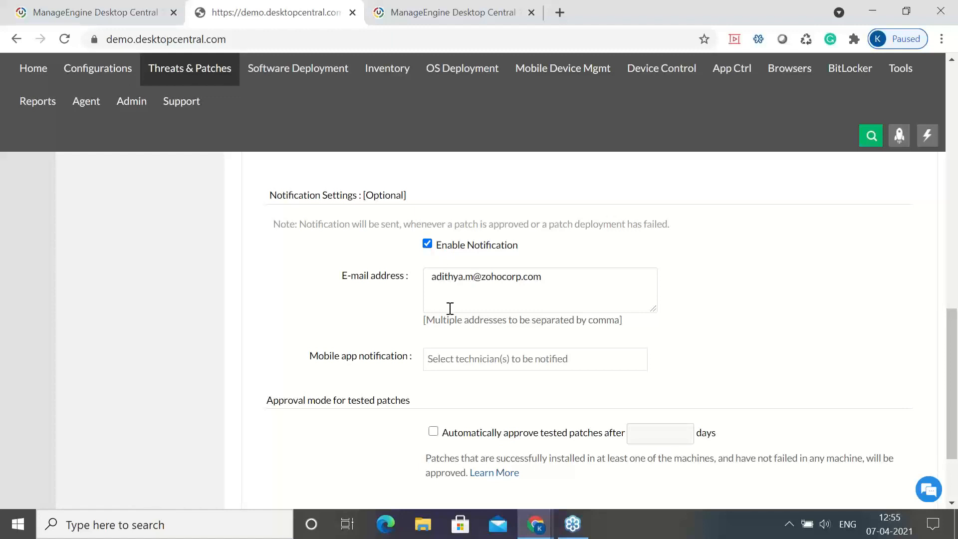
scroll(451, 311, "down", 3)
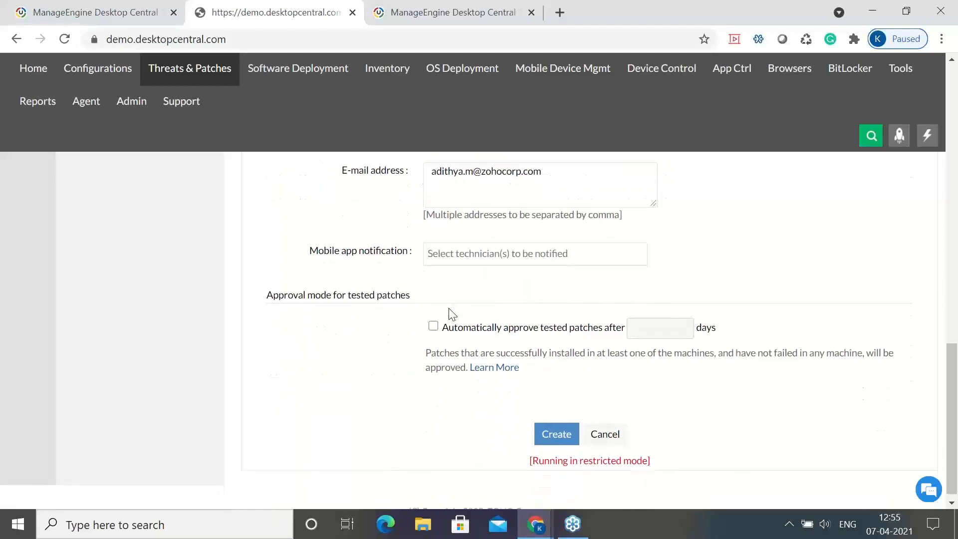
scroll(451, 312, "down", 1)
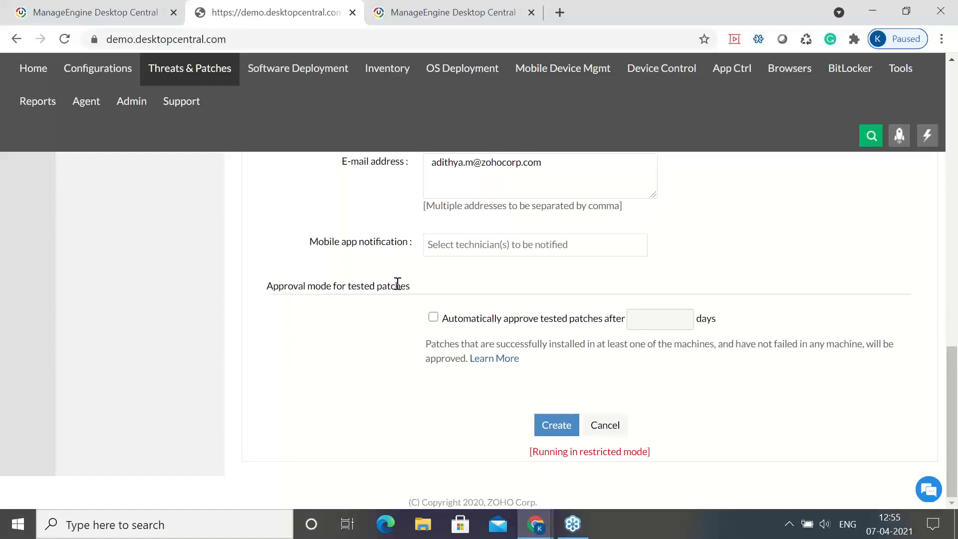
left_click(433, 318)
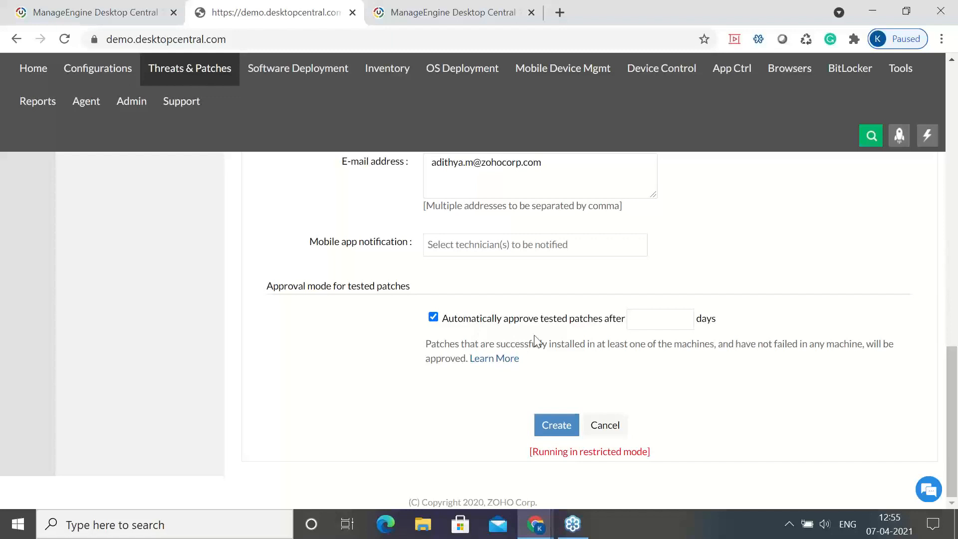
left_click(632, 322)
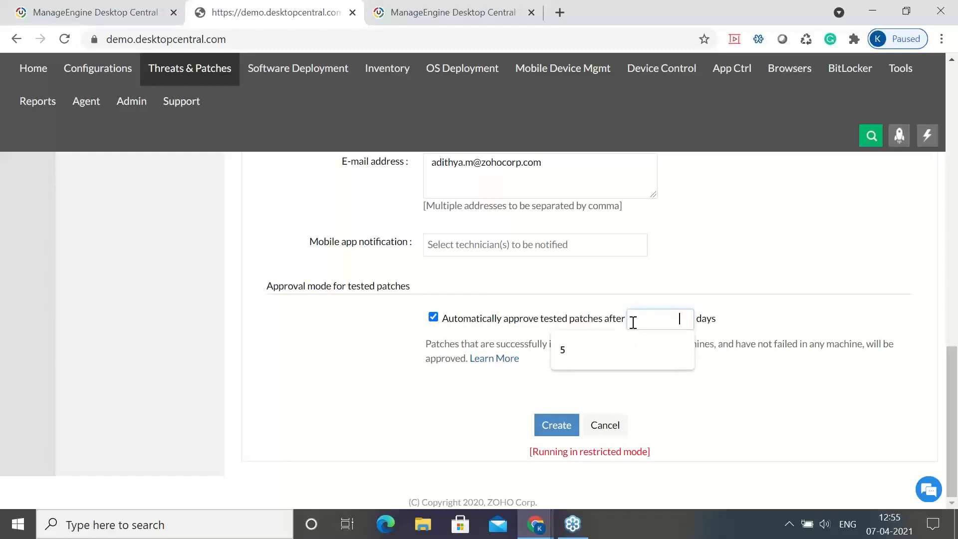
left_click(594, 348)
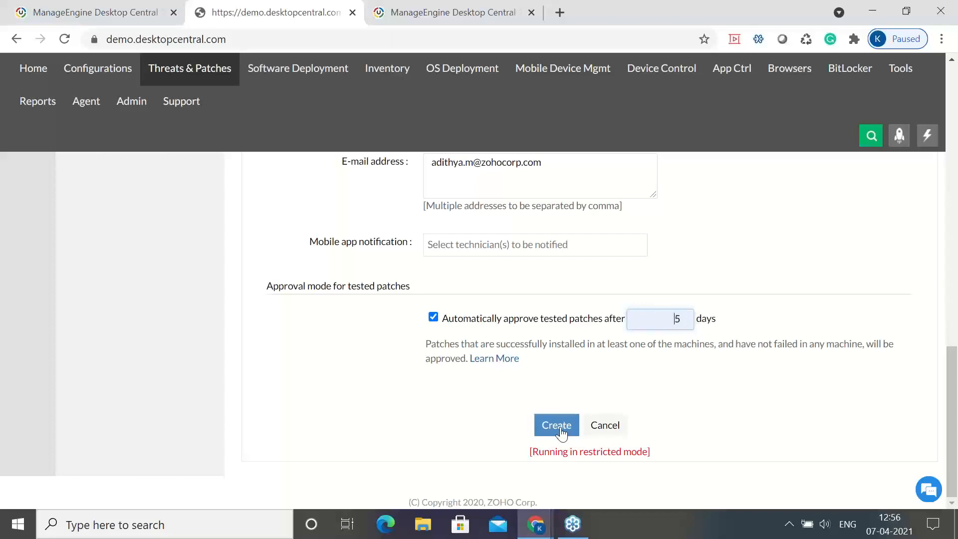
- Recheck the test group form, leave it without creating the group, and review the System Health Policy's severity thresholds and advanced settings
scroll(528, 306, "up", 3)
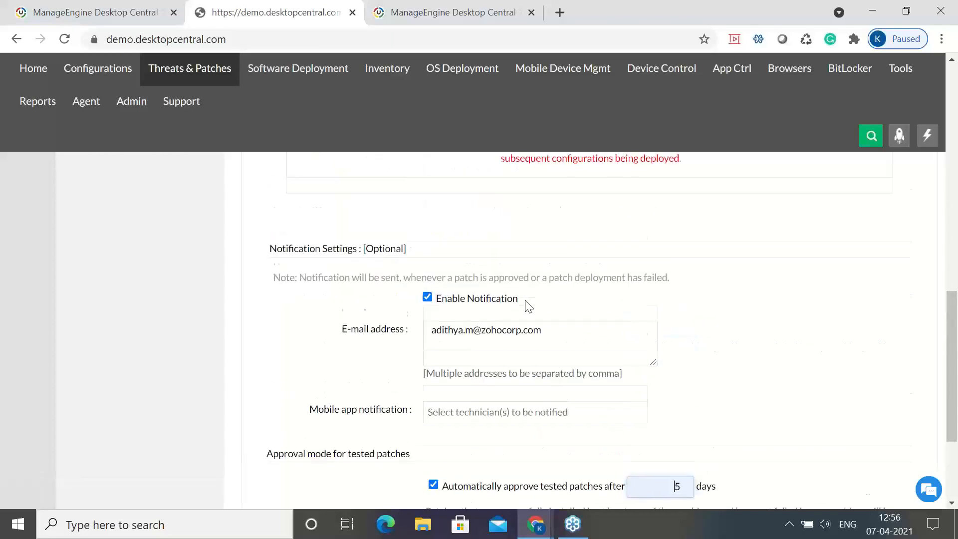
scroll(528, 306, "up", 15)
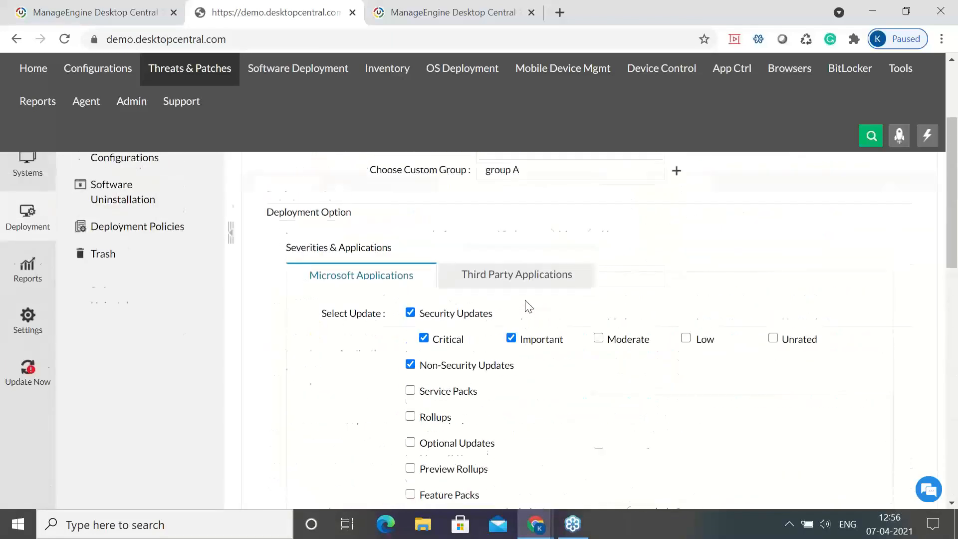
scroll(528, 306, "down", 2)
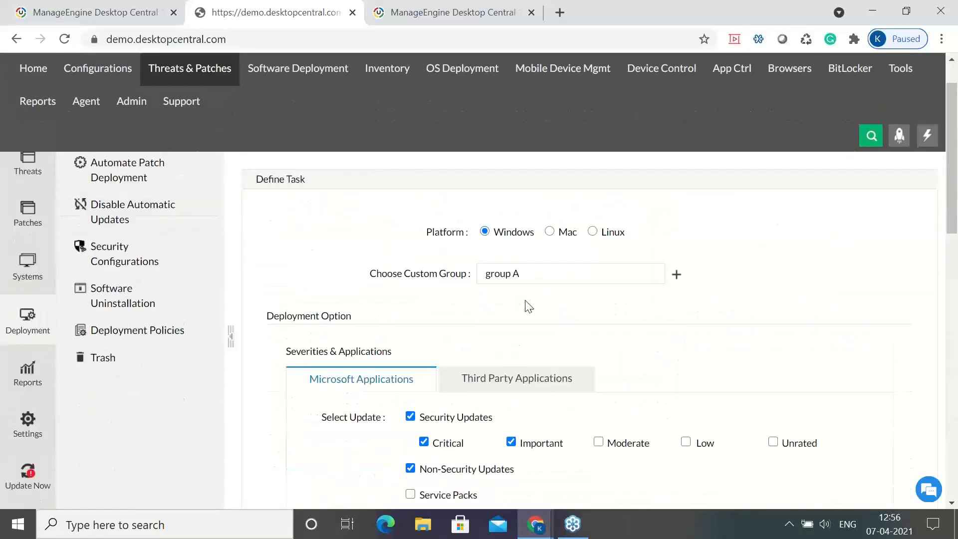
scroll(528, 305, "up", 2)
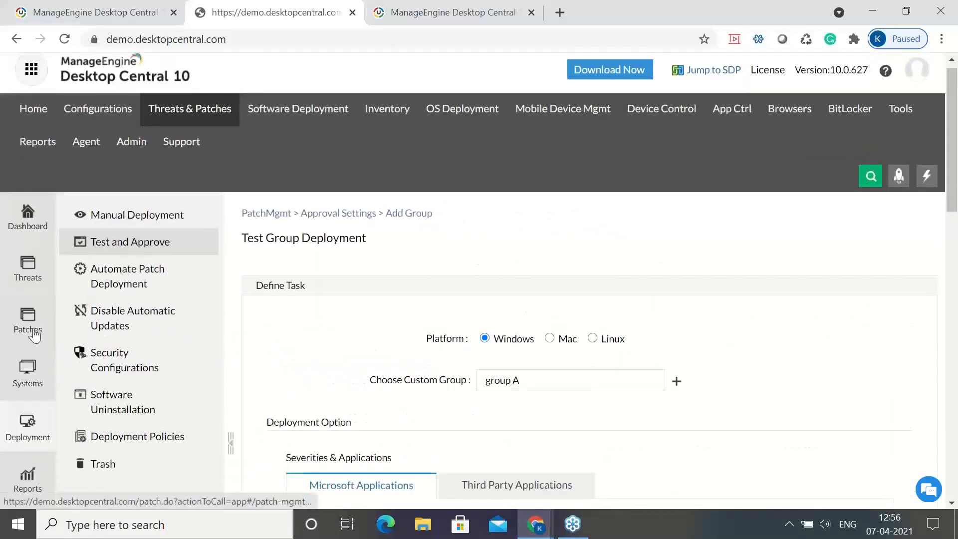
left_click(23, 378)
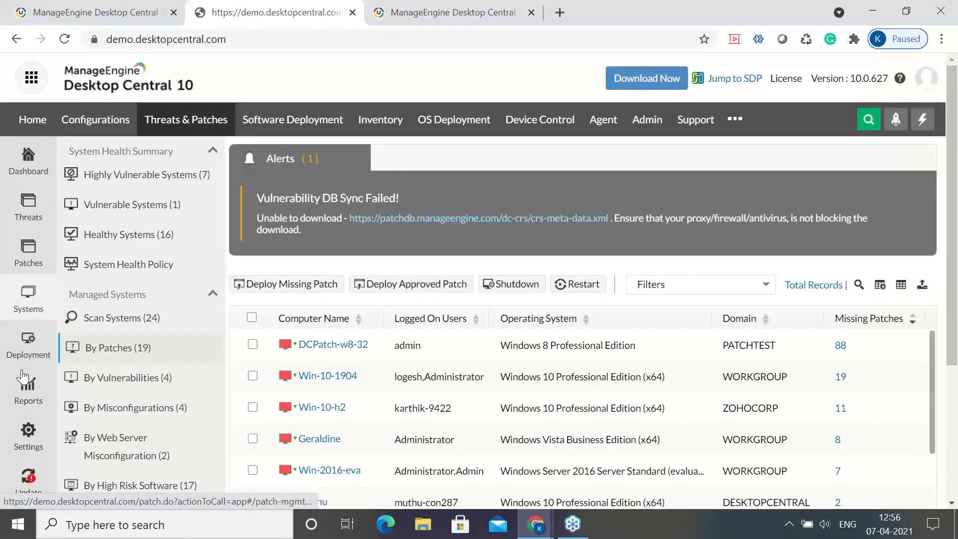
left_click(103, 263)
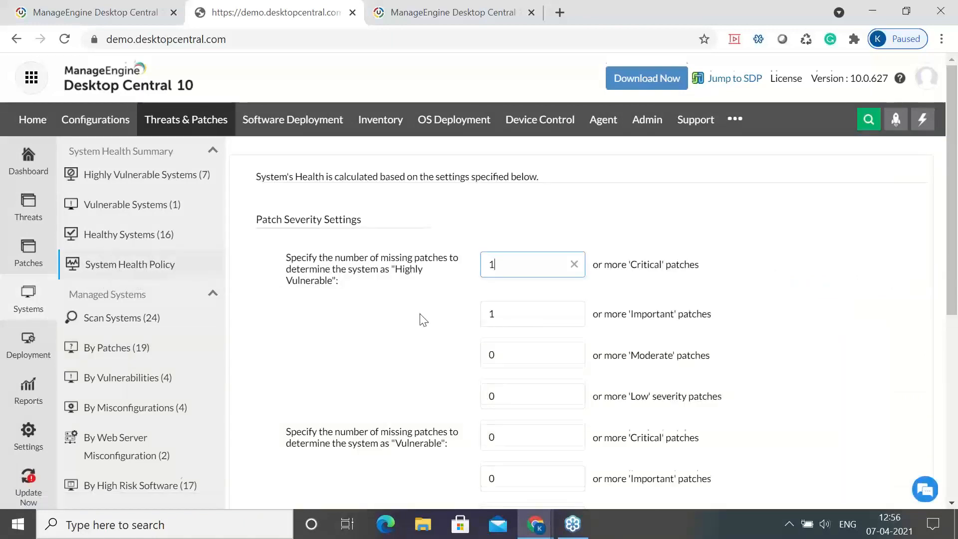
scroll(421, 320, "down", 4)
scroll(420, 313, "down", 3)
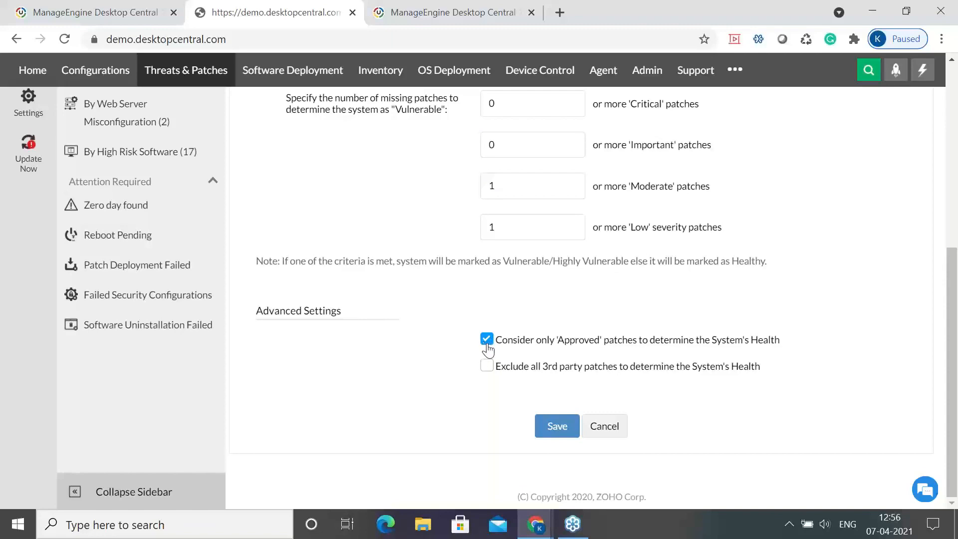
scroll(404, 310, "up", 4)
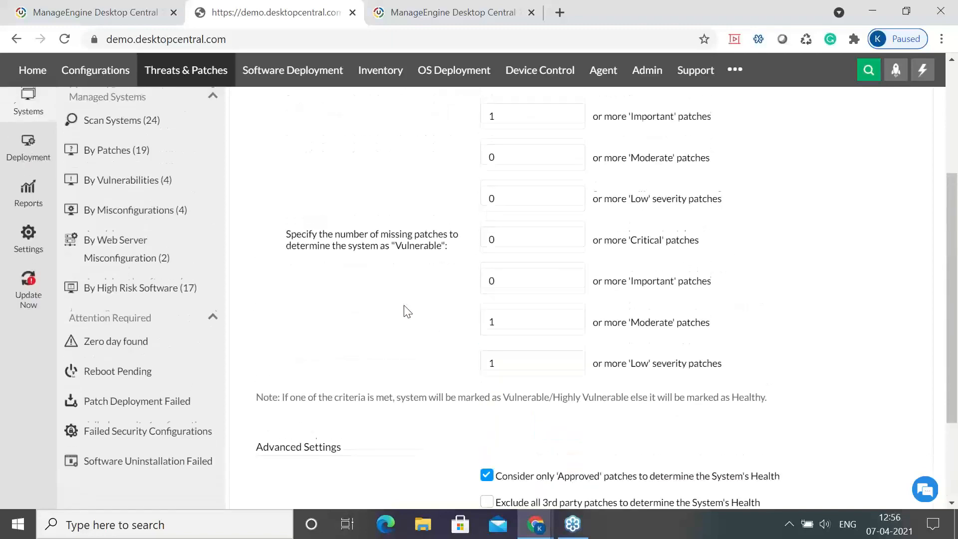
scroll(376, 285, "up", 3)
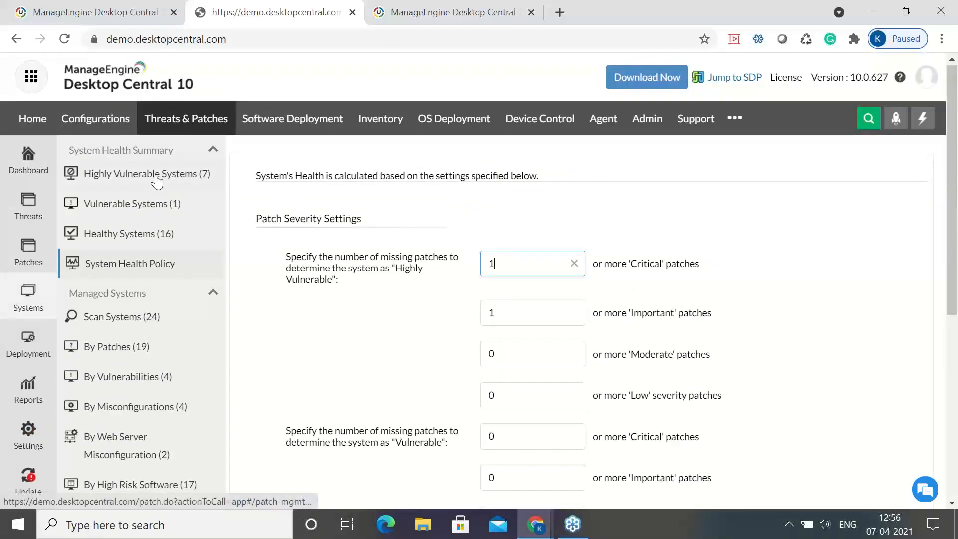
- Examine the highly vulnerable systems list, including remarks, last patched time, and critical and important missing patch counts
left_click(158, 176)
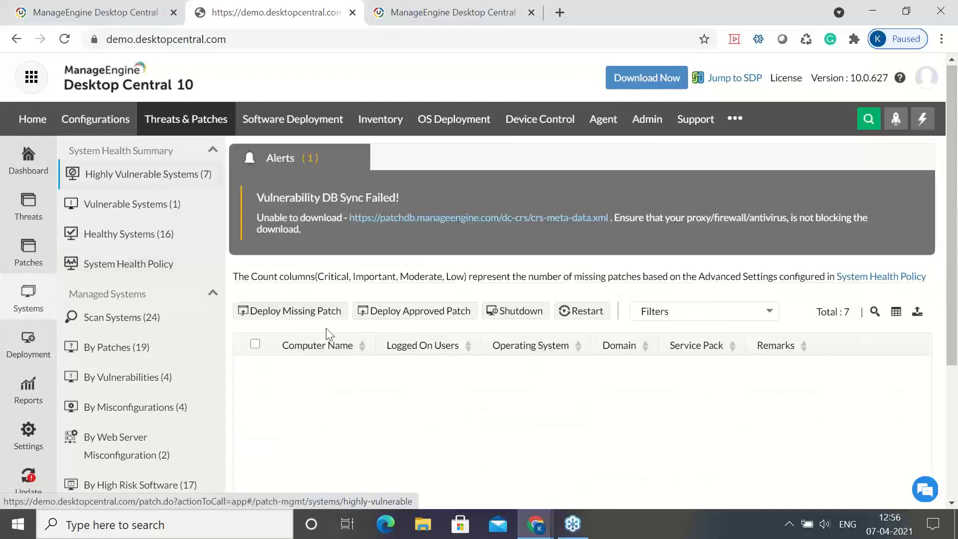
scroll(359, 379, "right", 3)
scroll(349, 374, "down", 2)
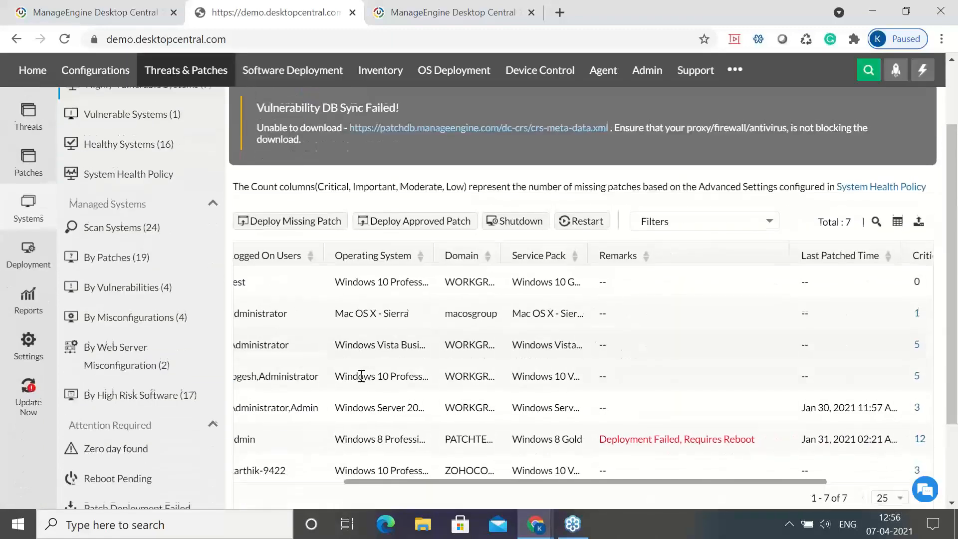
scroll(145, 165, "up", 1)
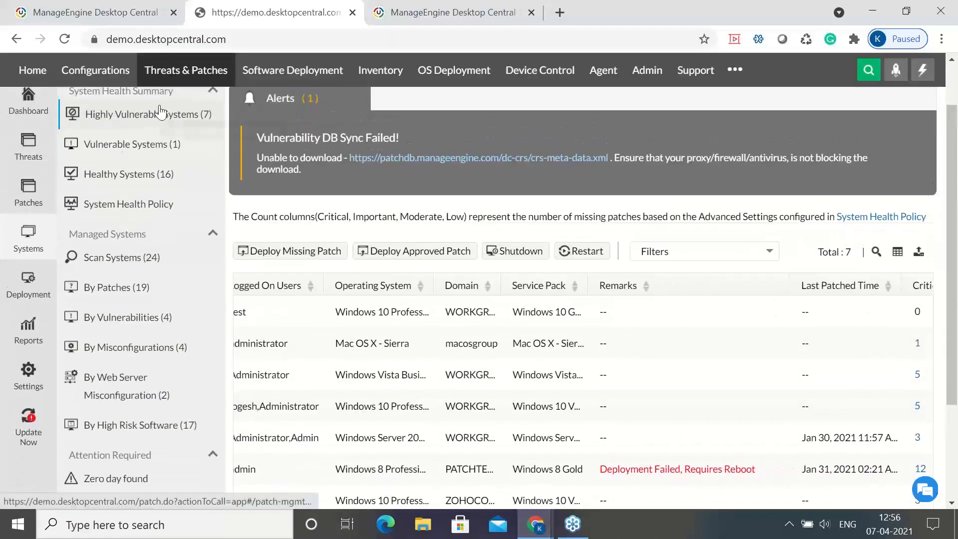
scroll(643, 395, "right", 3)
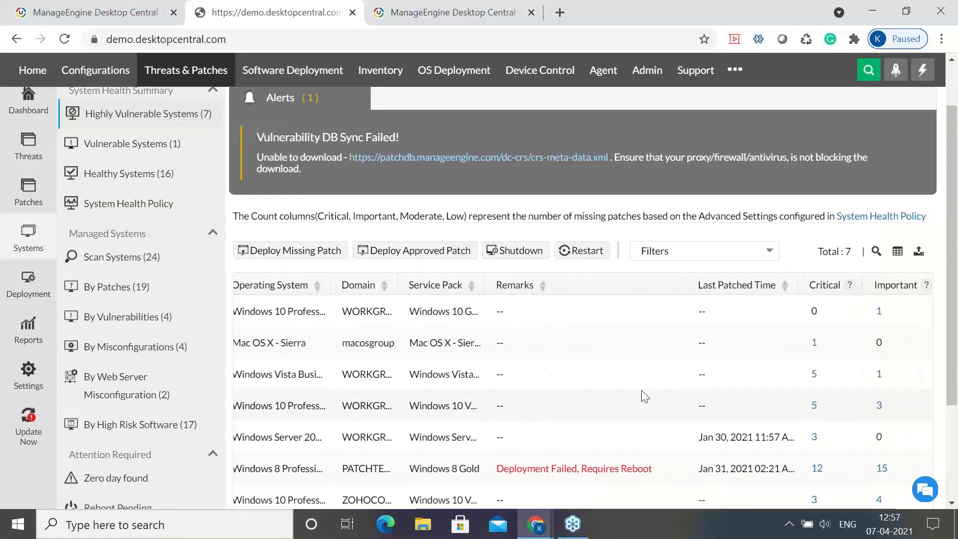
scroll(644, 396, "down", 1)
scroll(644, 395, "down", 1)
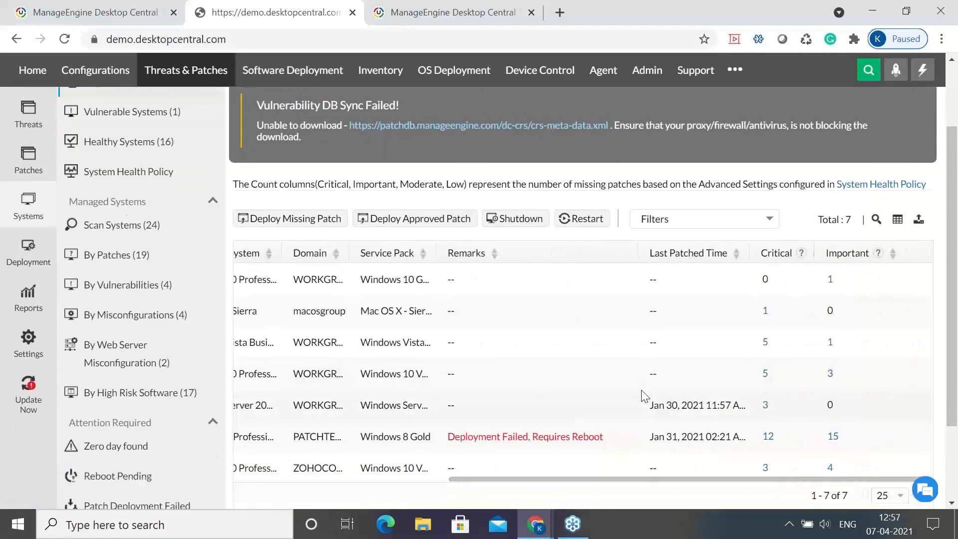
- Open the critical missing patches of the Mac OS X Sierra system and examine its patch and system details
left_click(765, 314)
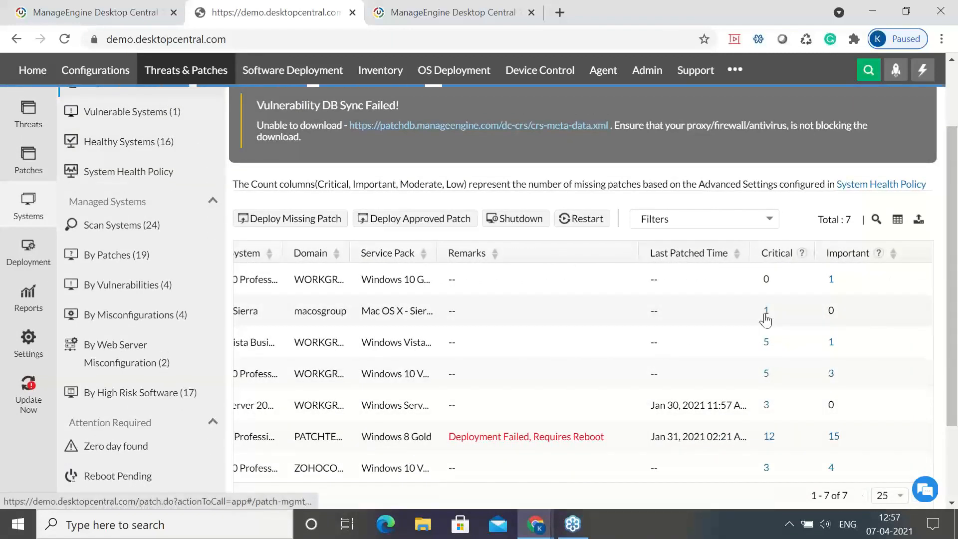
scroll(702, 339, "down", 5)
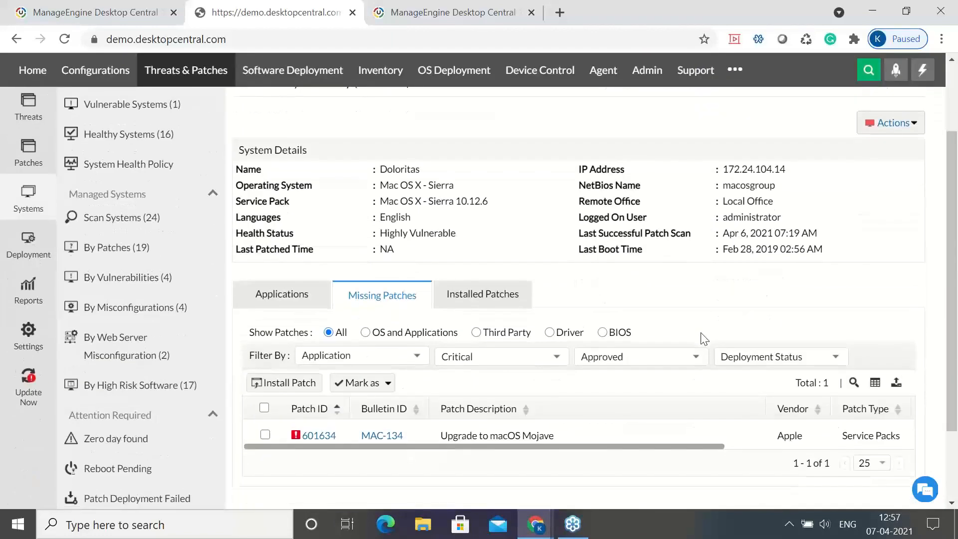
scroll(701, 338, "up", 1)
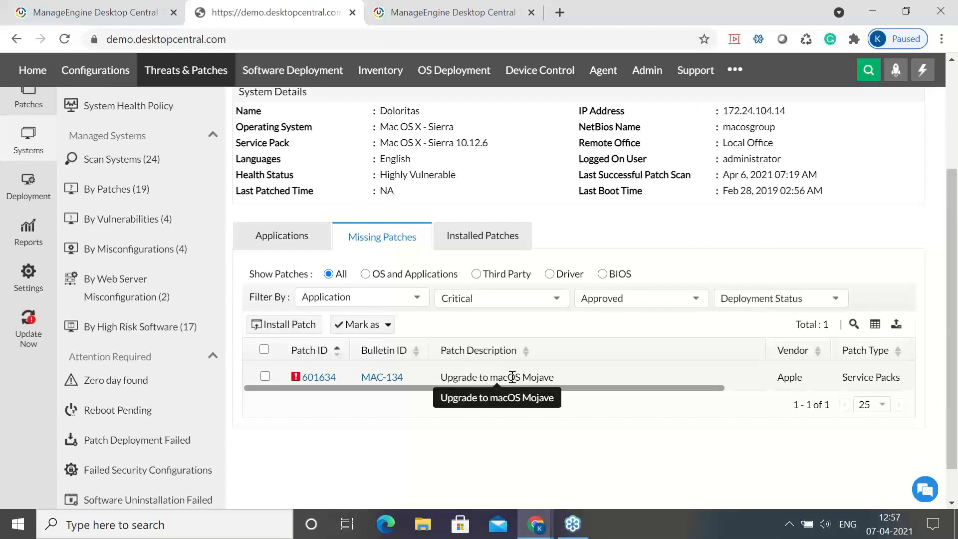
scroll(511, 376, "right", 3)
scroll(511, 376, "up", 3)
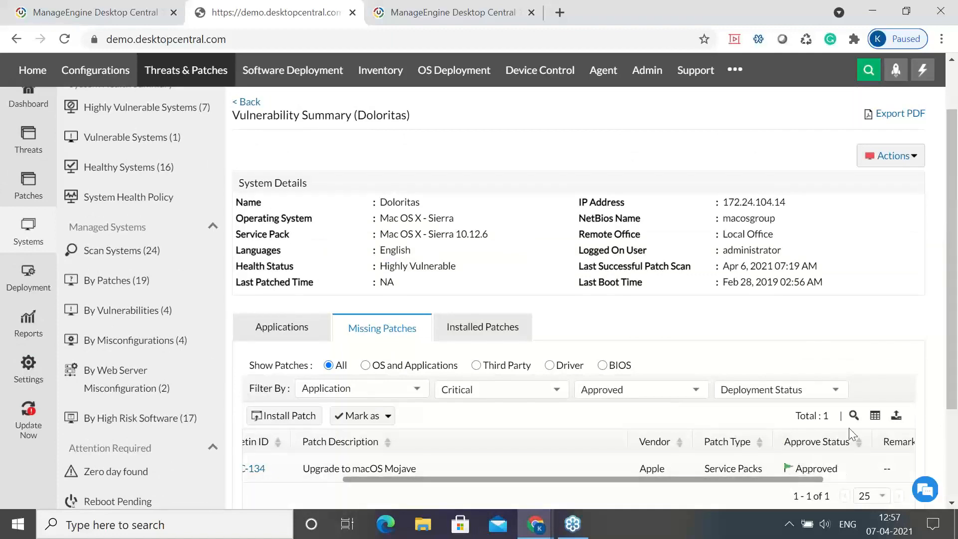
scroll(829, 354, "up", 2)
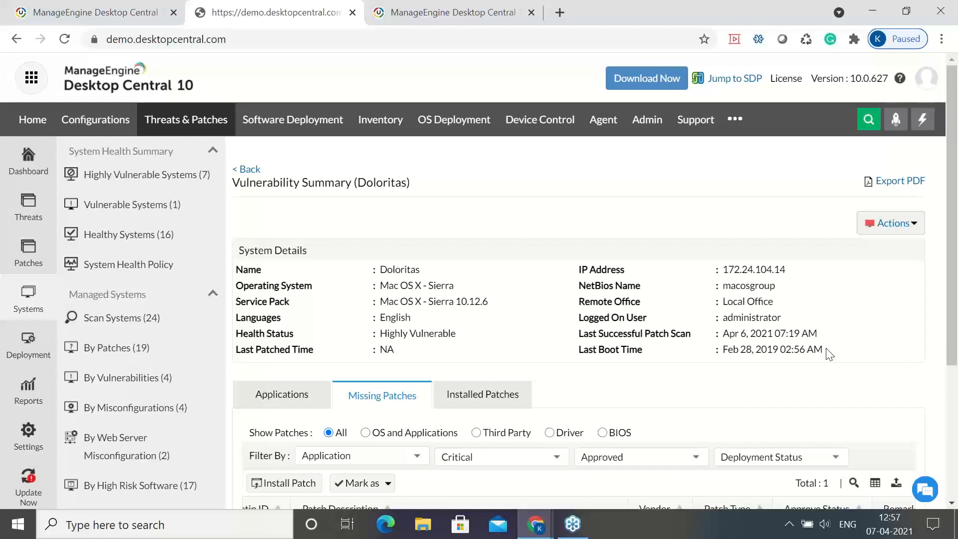
key("alt+Tab")
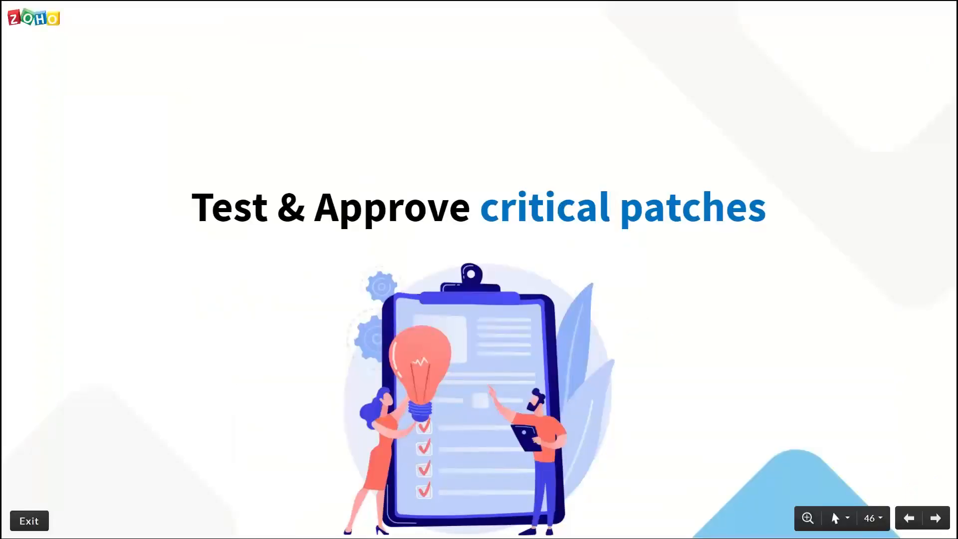
key("Right")
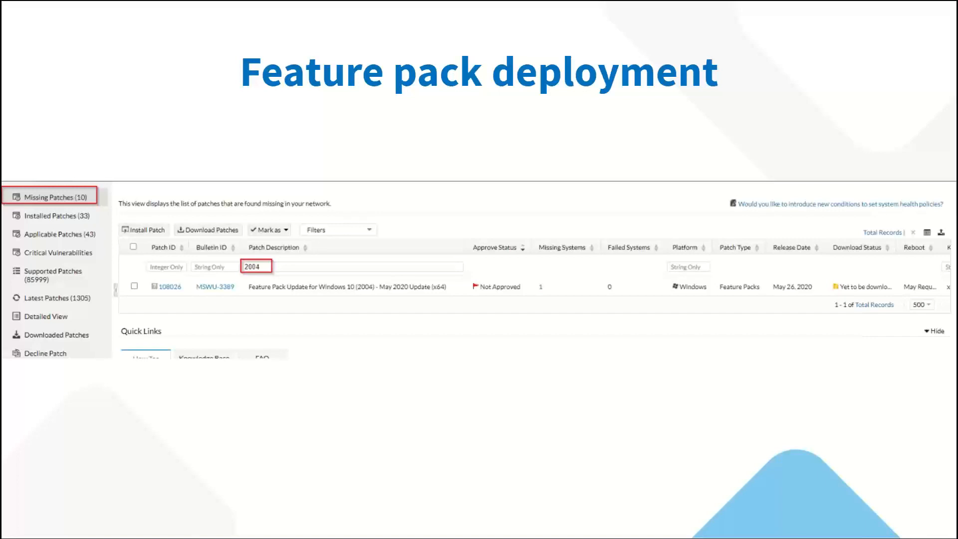
- Filter the missing patches list by the patch description "Feature pack"
key("alt+Tab")
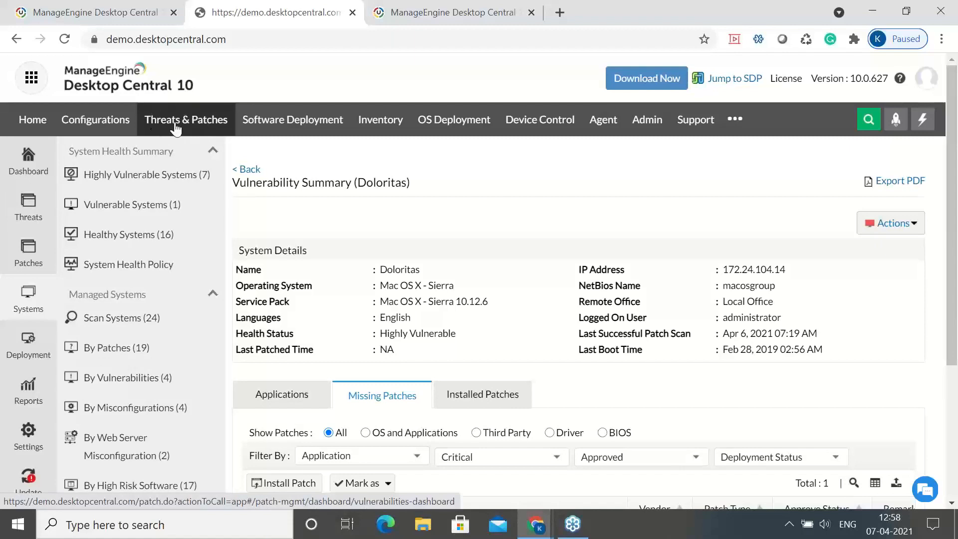
left_click(28, 263)
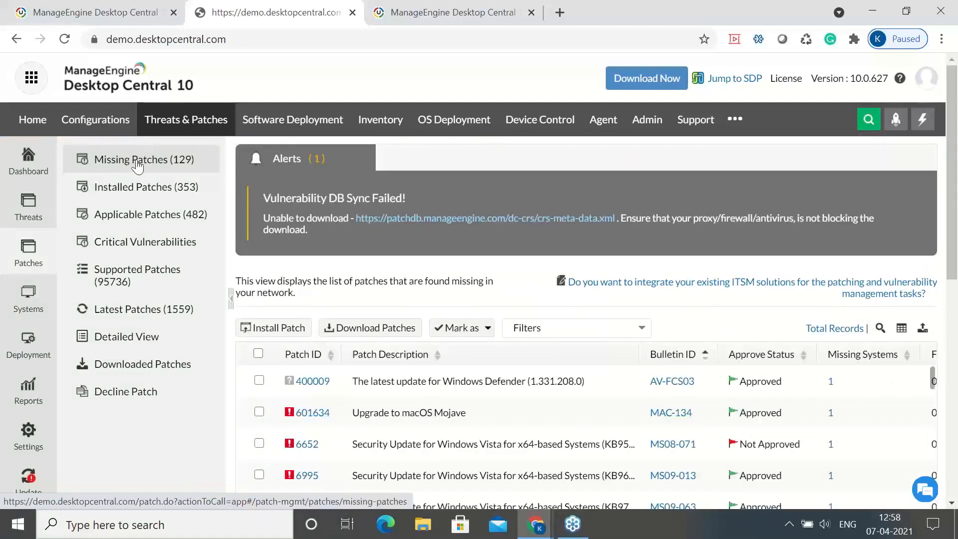
scroll(459, 263, "down", 1)
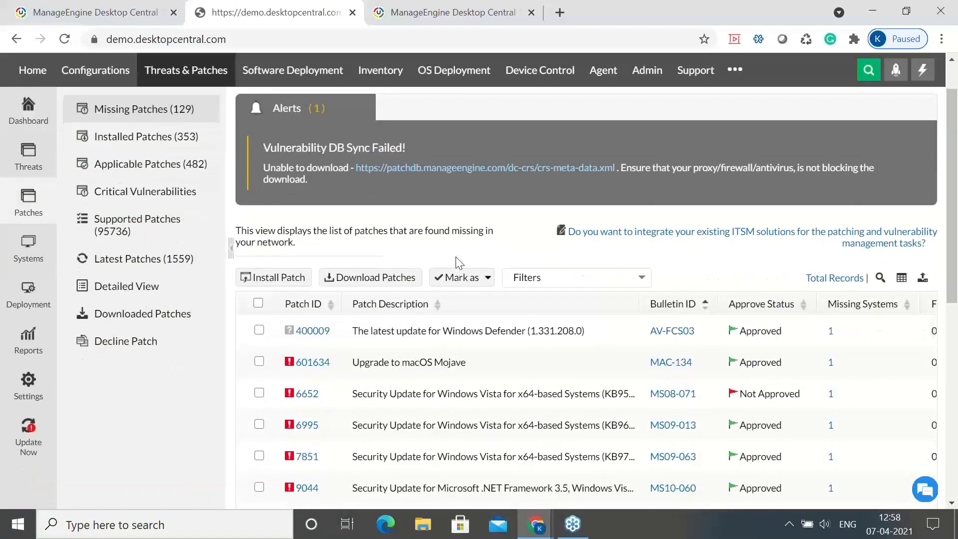
left_click(879, 278)
left_click(468, 329)
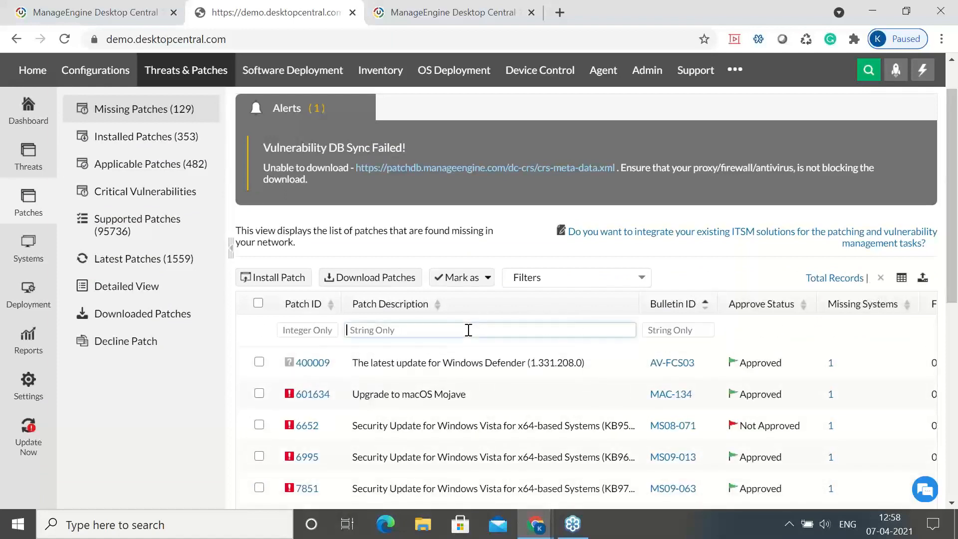
type("Feature pack")
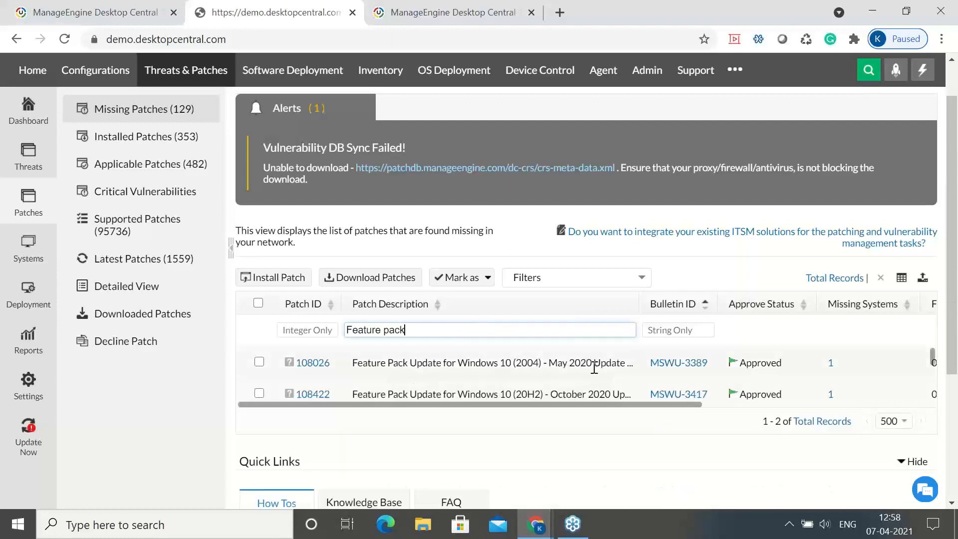
- Check the filtered feature packs' approval details and select the Windows 10 (2004) May 2020 update, patch 108026
scroll(524, 363, "right", 5)
scroll(783, 368, "up", 1)
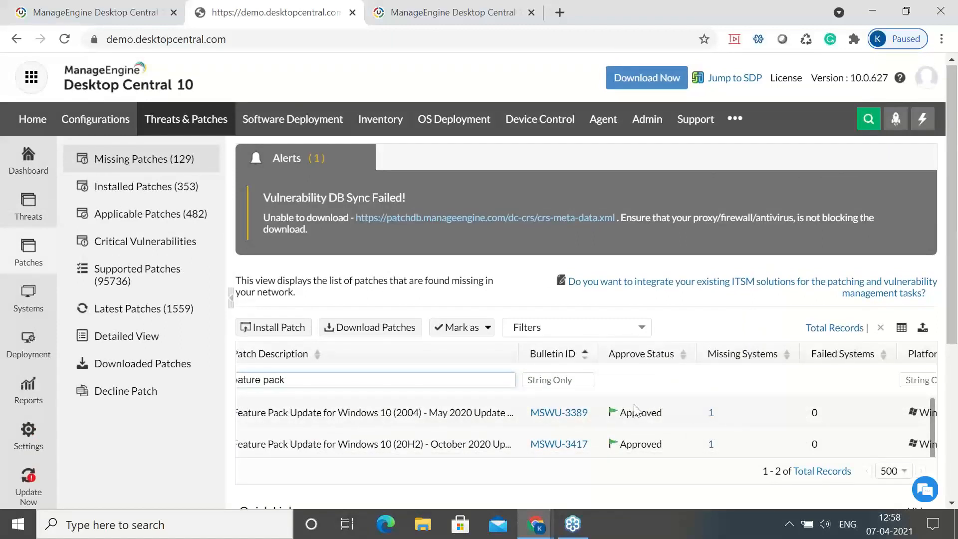
scroll(633, 411, "left", 5)
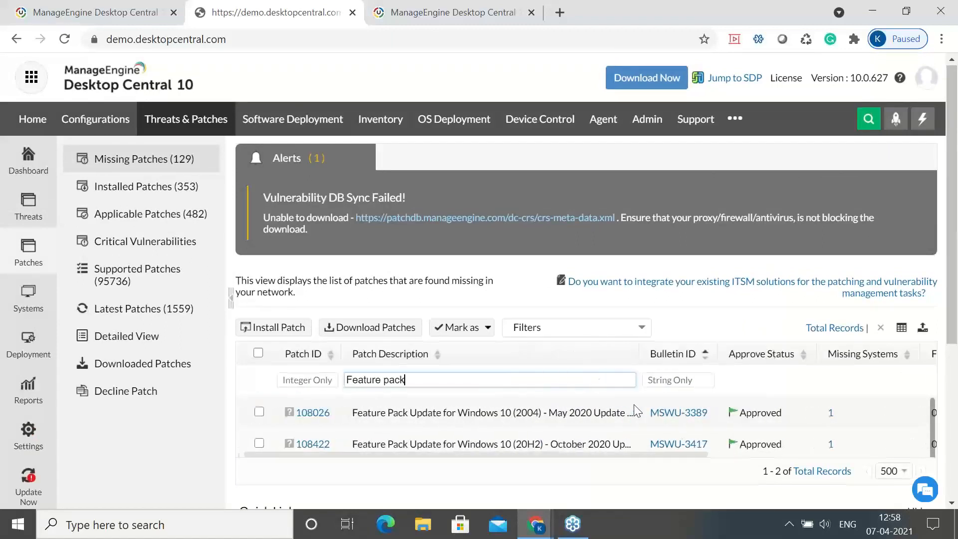
left_click(259, 412)
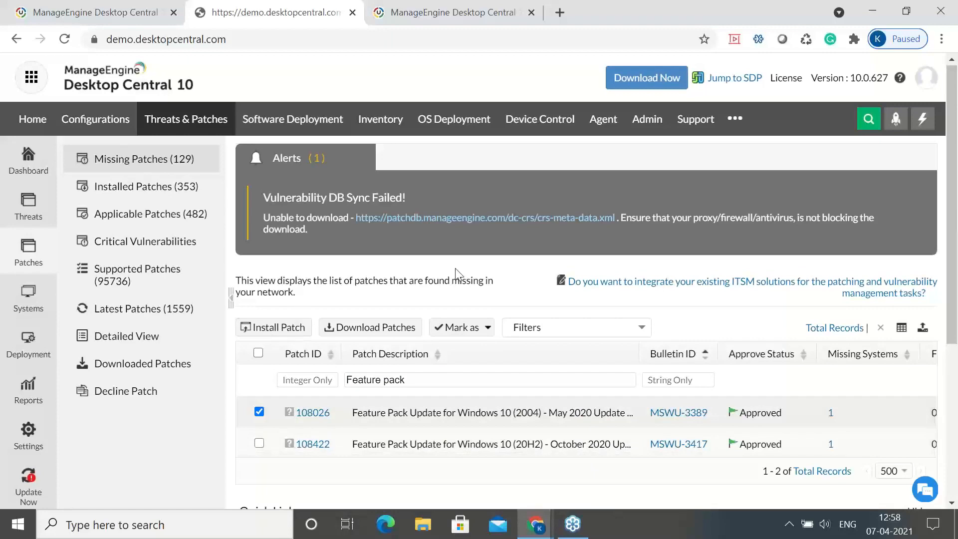
key("alt+Tab")
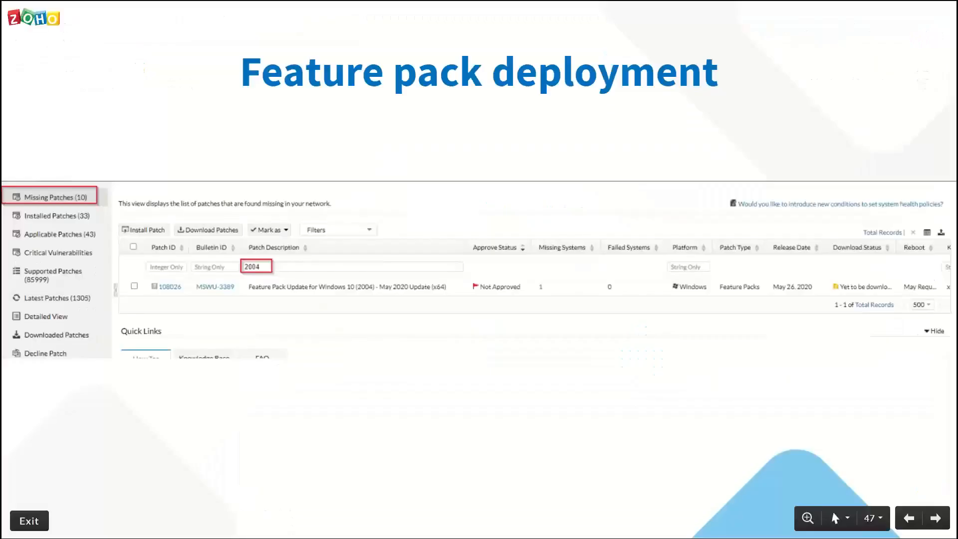
key("Right")
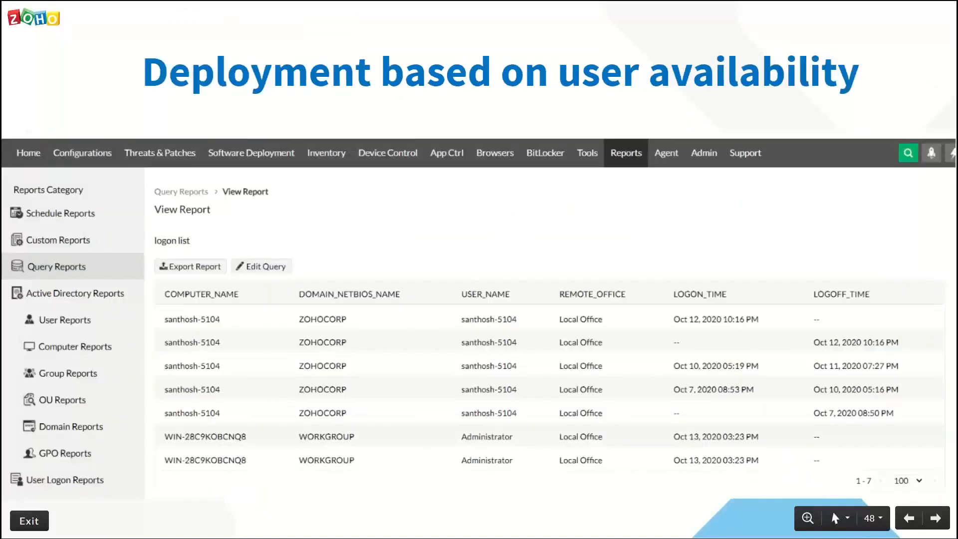
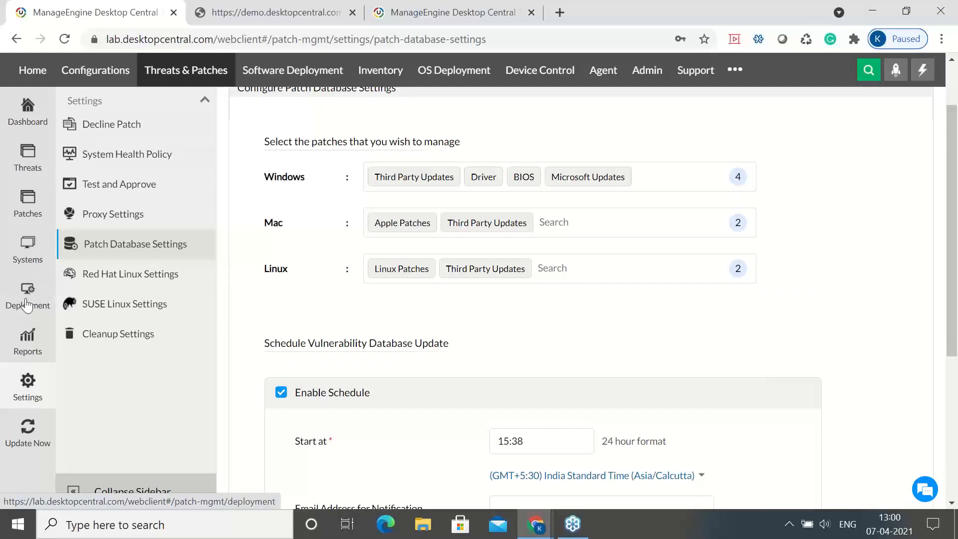
- Start creating a new deployment policy on the lab.desktopcentral.com server and look over its schedule settings
left_click(27, 304)
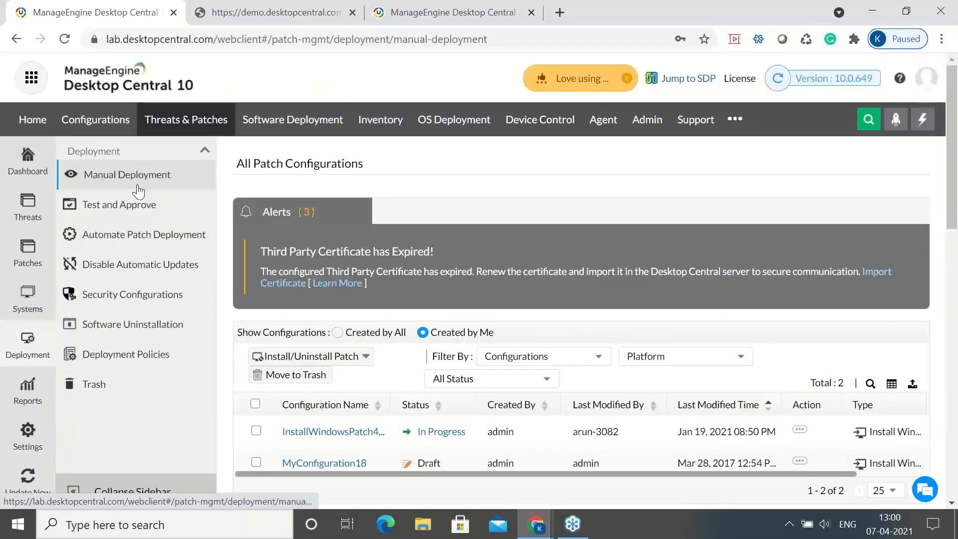
left_click(112, 356)
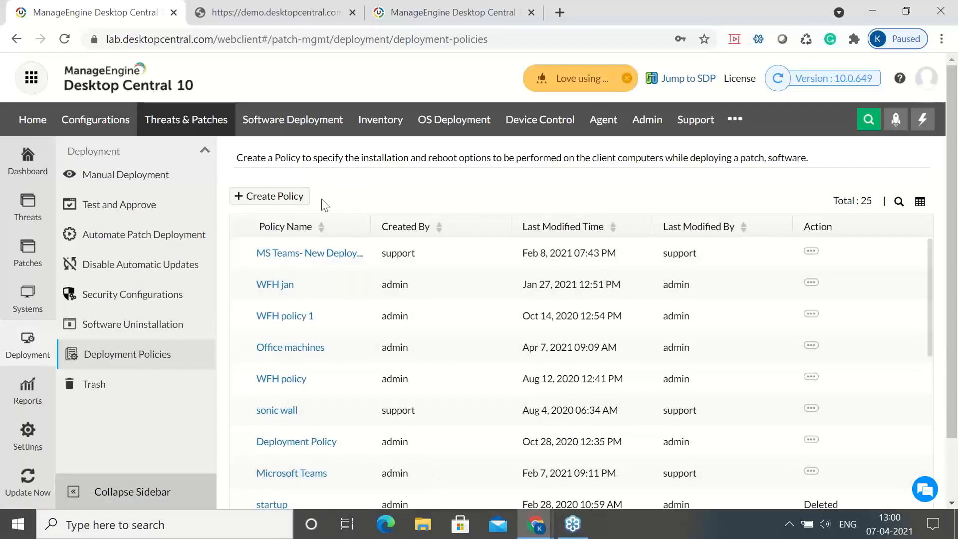
left_click(292, 198)
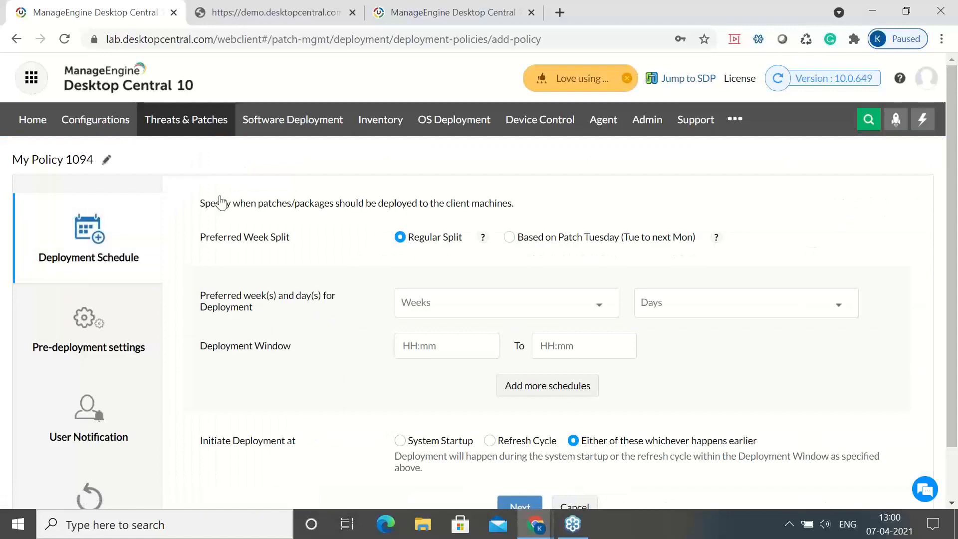
scroll(93, 358, "down", 1)
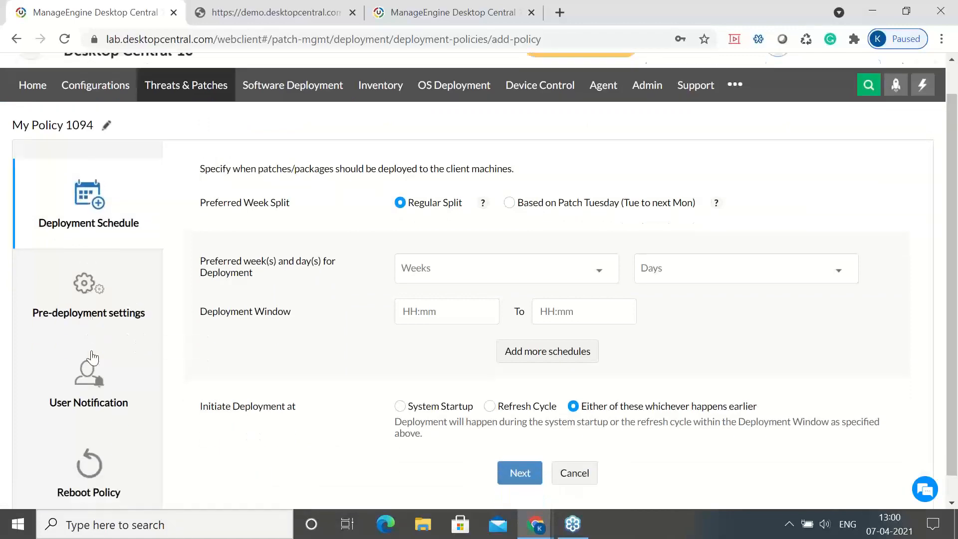
scroll(93, 357, "up", 1)
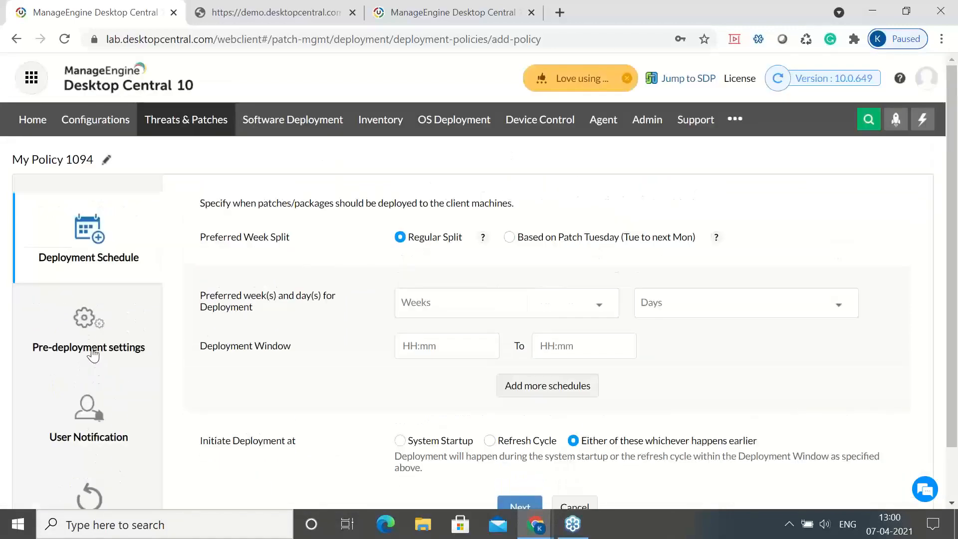
- Rename the new deployment policy to "WFH - April" and save the name
left_click(108, 161)
left_click_drag(225, 198, 93, 190)
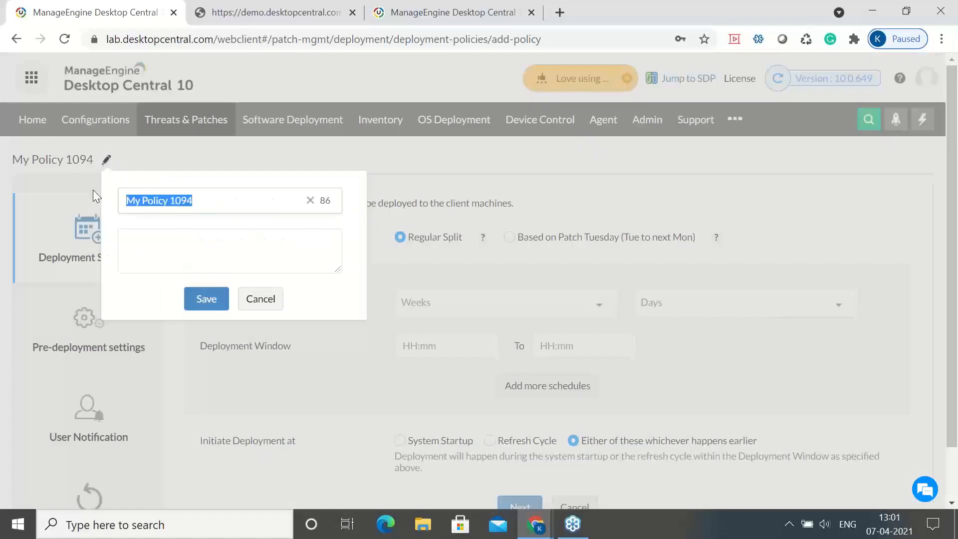
key("BackSpace")
type("WFH ")
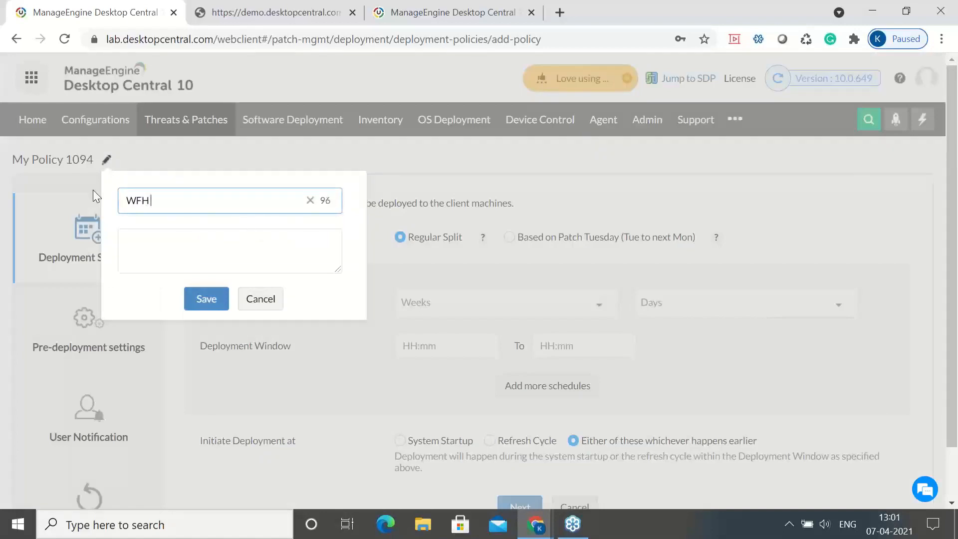
type("- April")
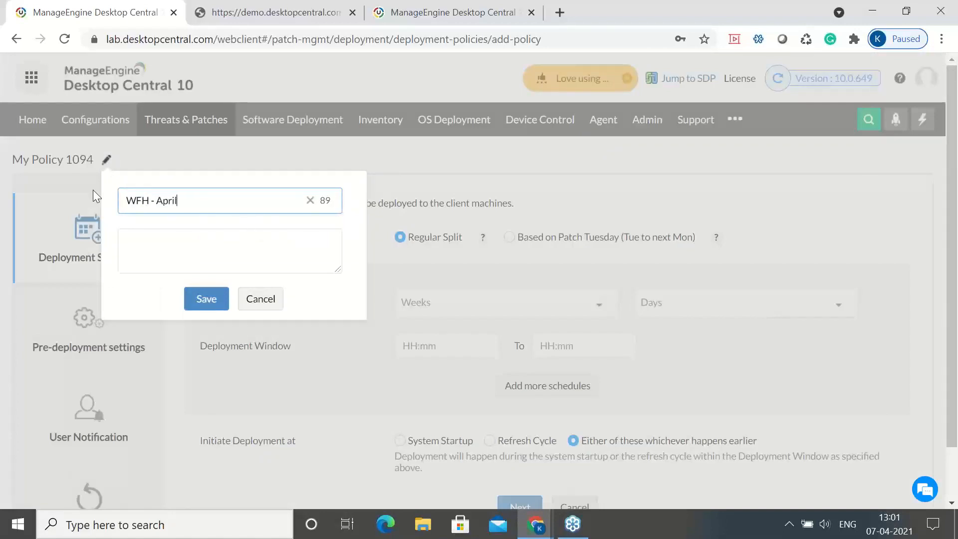
left_click(220, 305)
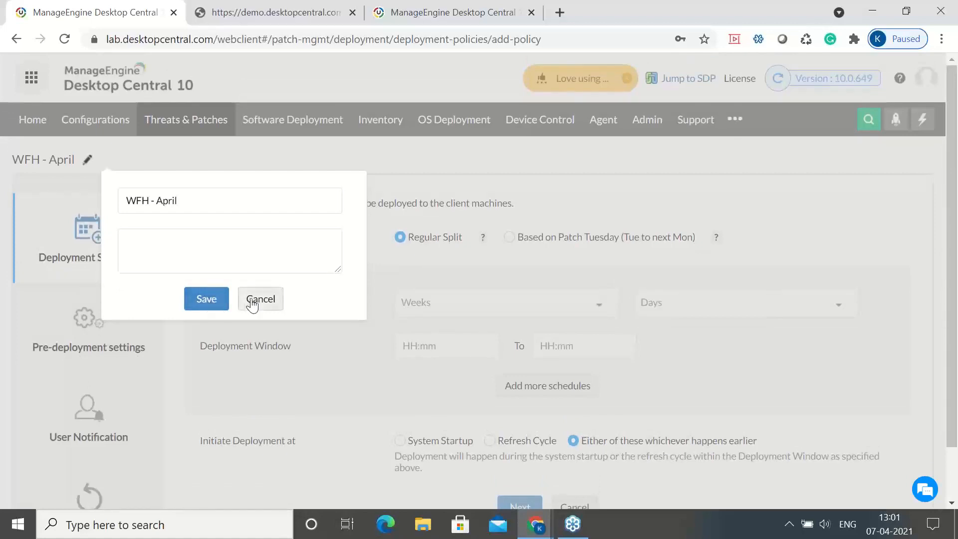
scroll(388, 291, "down", 1)
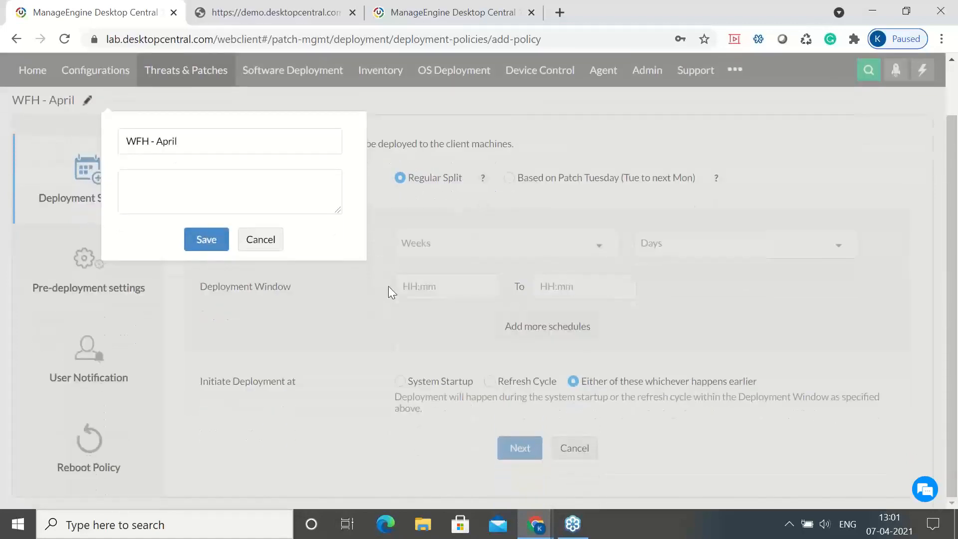
scroll(388, 286, "up", 1)
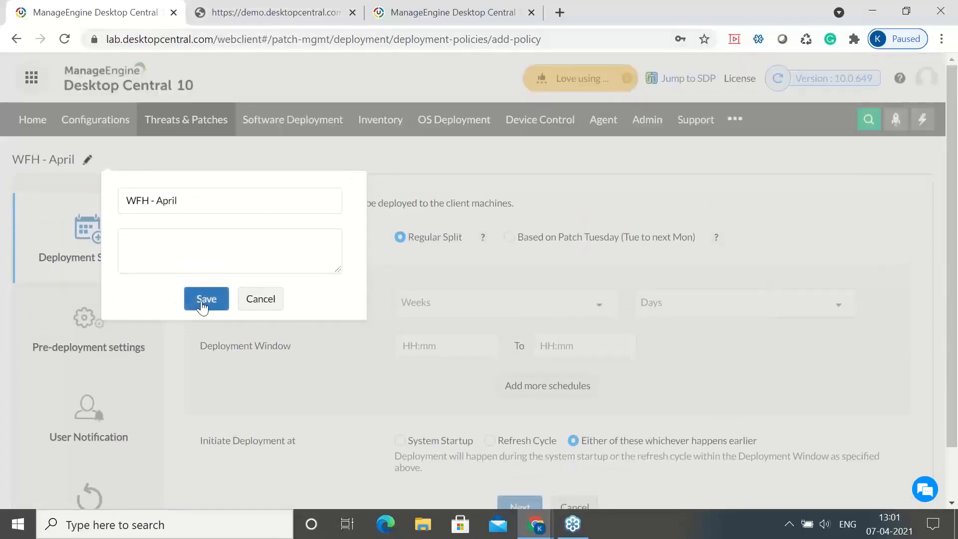
- Start a new deployment policy on the demo.desktopcentral.com server, keeping its default name, and bring up the deployment schedule settings
left_click(262, 10)
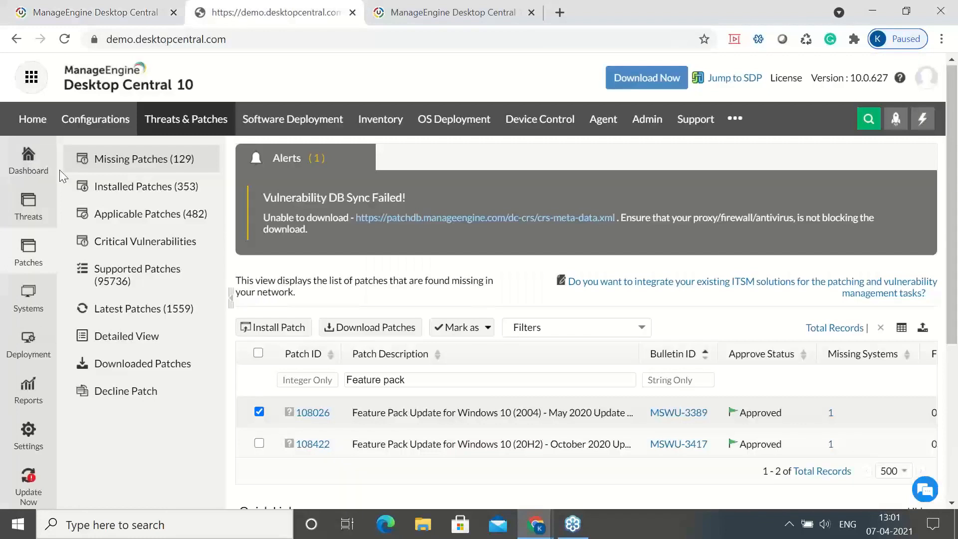
left_click(24, 360)
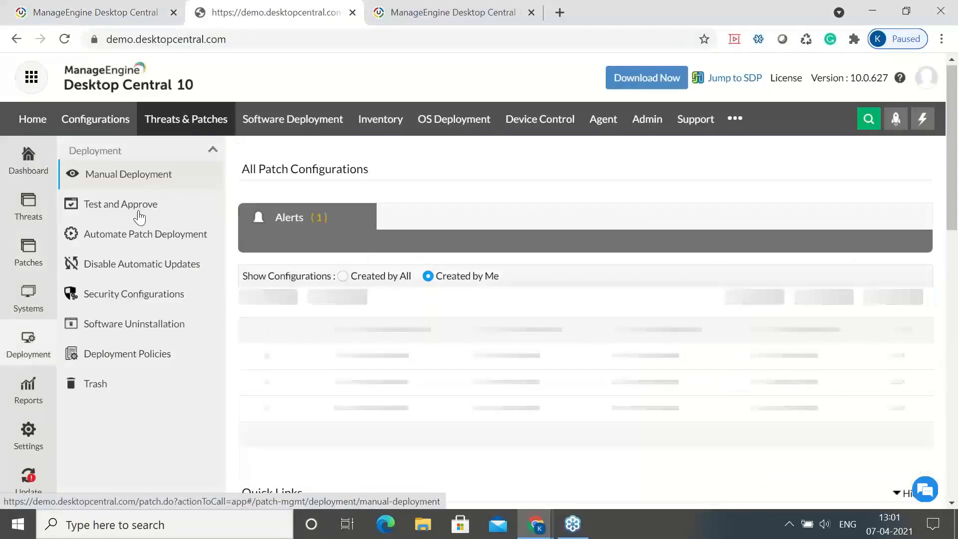
left_click(112, 356)
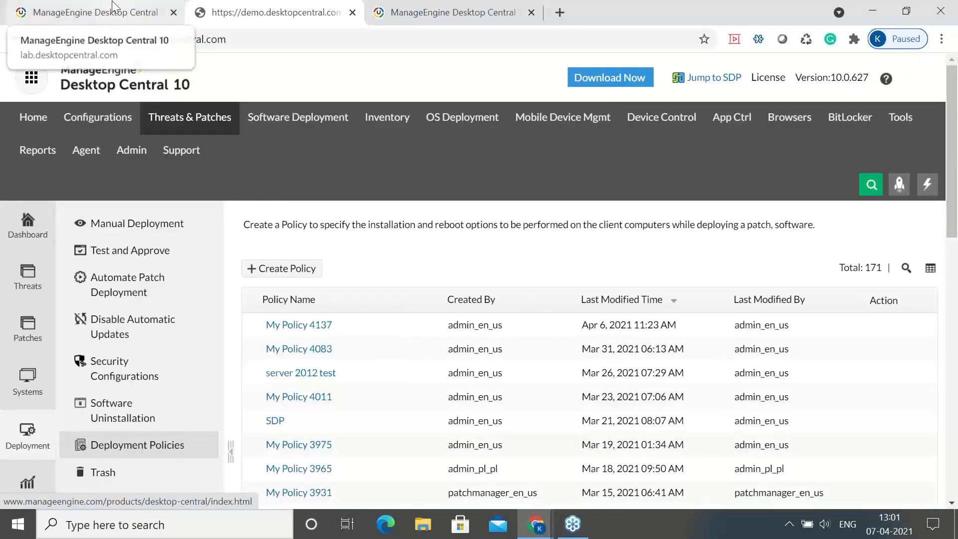
left_click(112, 7)
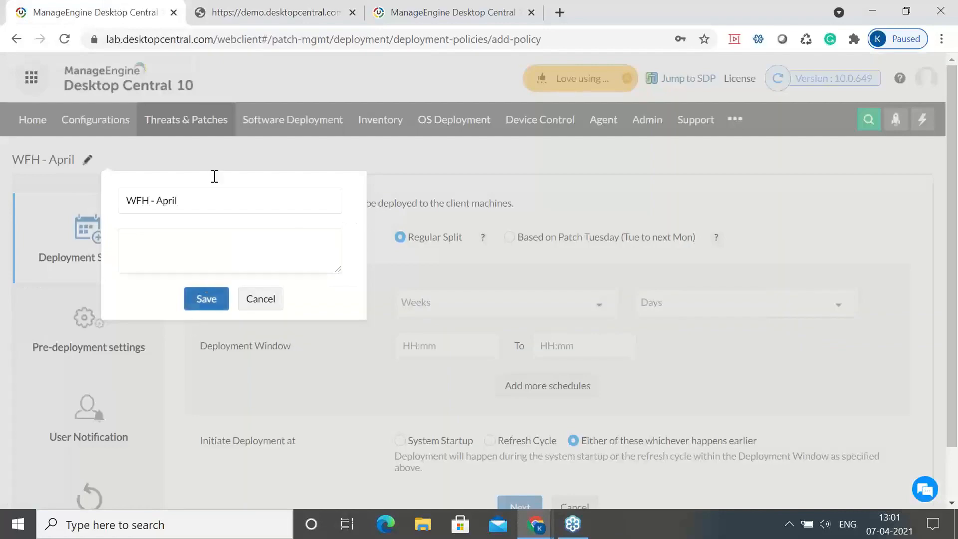
left_click(259, 8)
left_click(293, 269)
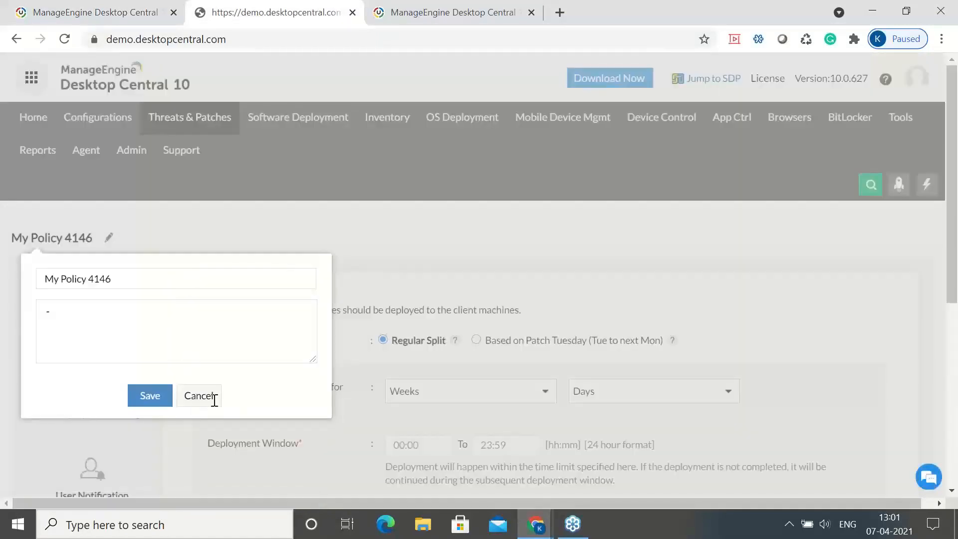
left_click(213, 397)
scroll(343, 234, "down", 3)
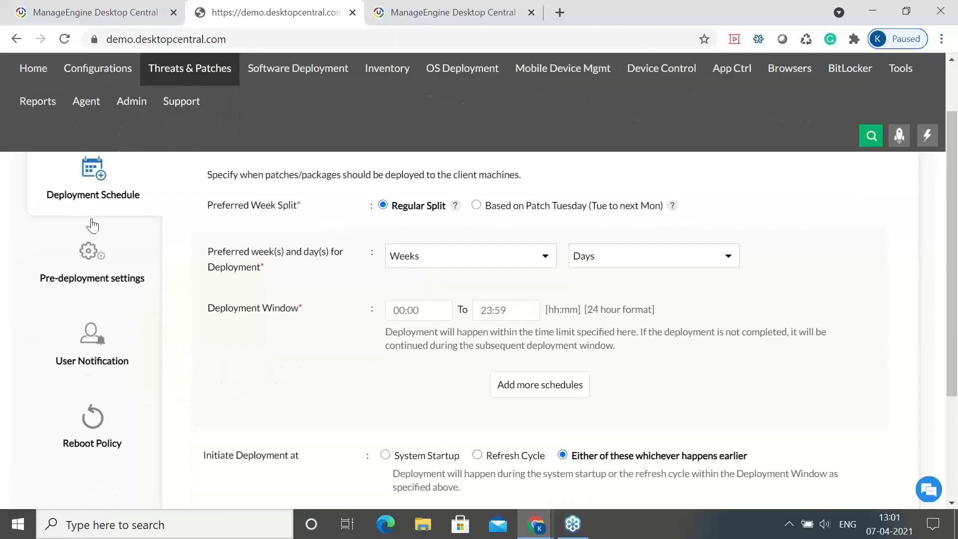
- Base the preferred week split on Patch Tuesday and choose the second week, third week and last week before next Patch Tuesday for deployment
scroll(142, 295, "up", 3)
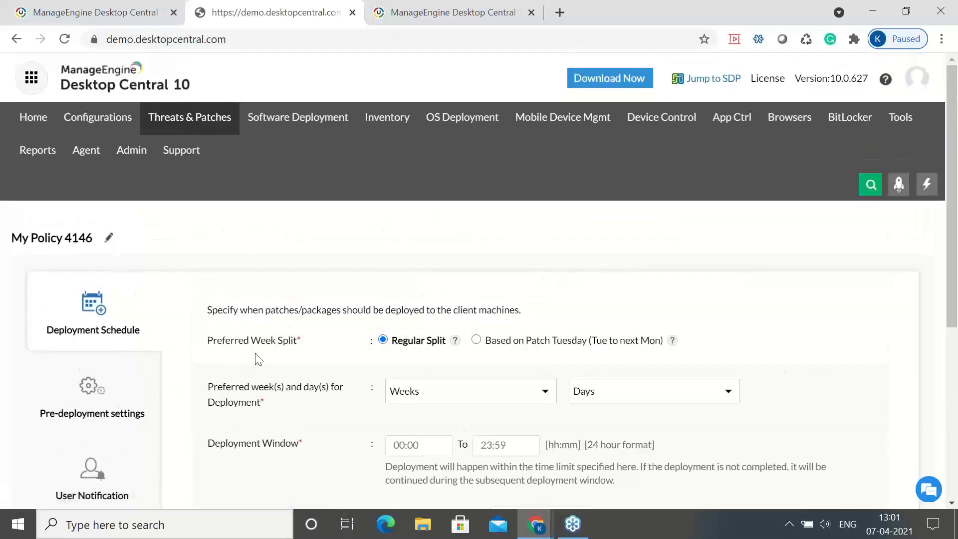
scroll(259, 359, "down", 3)
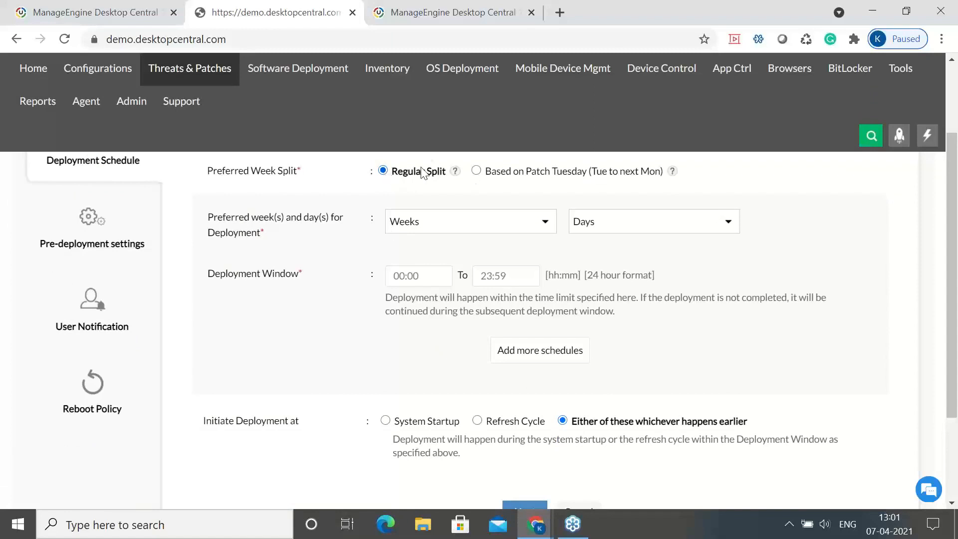
left_click(476, 172)
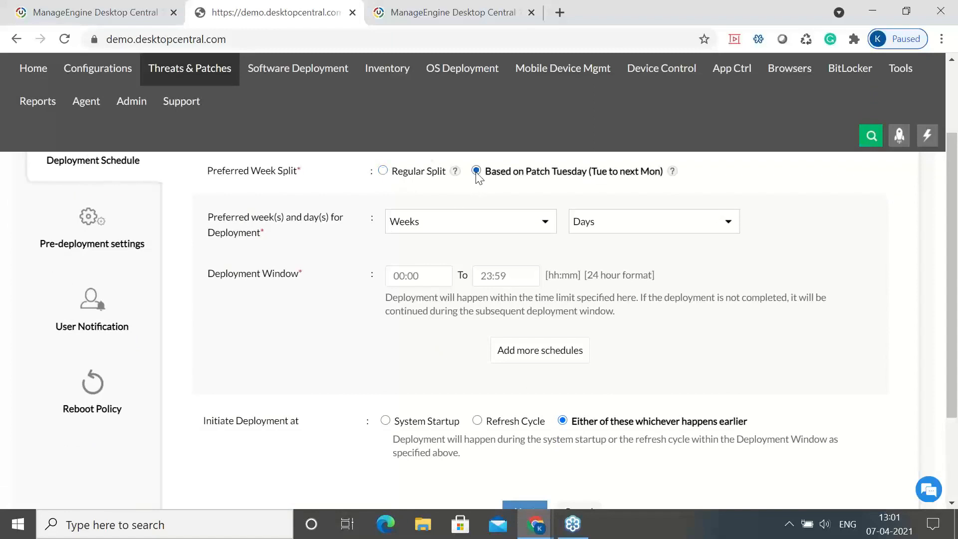
left_click(548, 235)
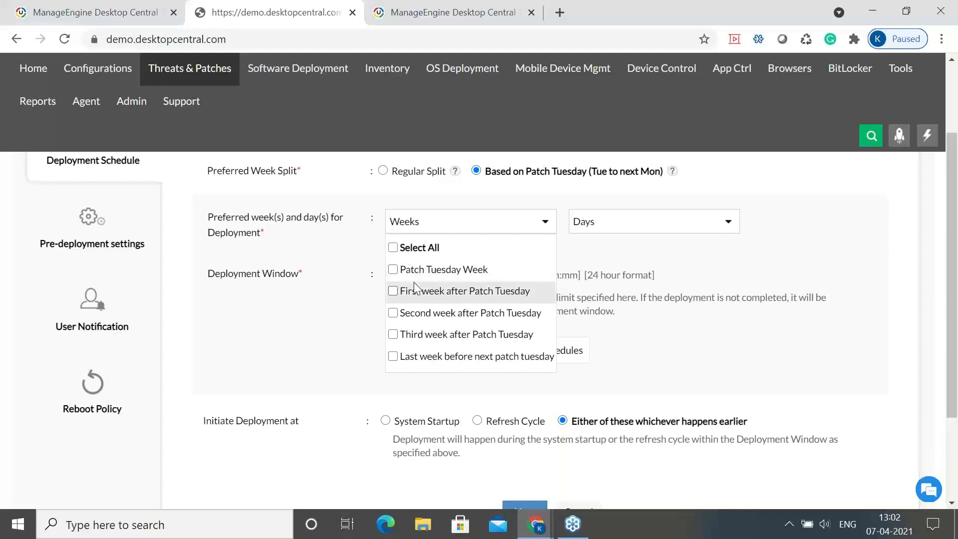
left_click(391, 314)
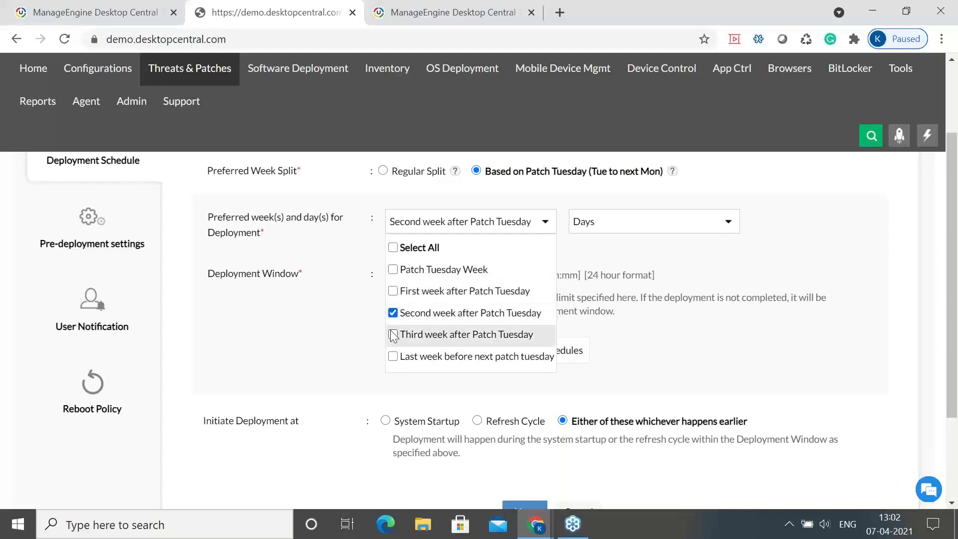
left_click(393, 334)
left_click(392, 357)
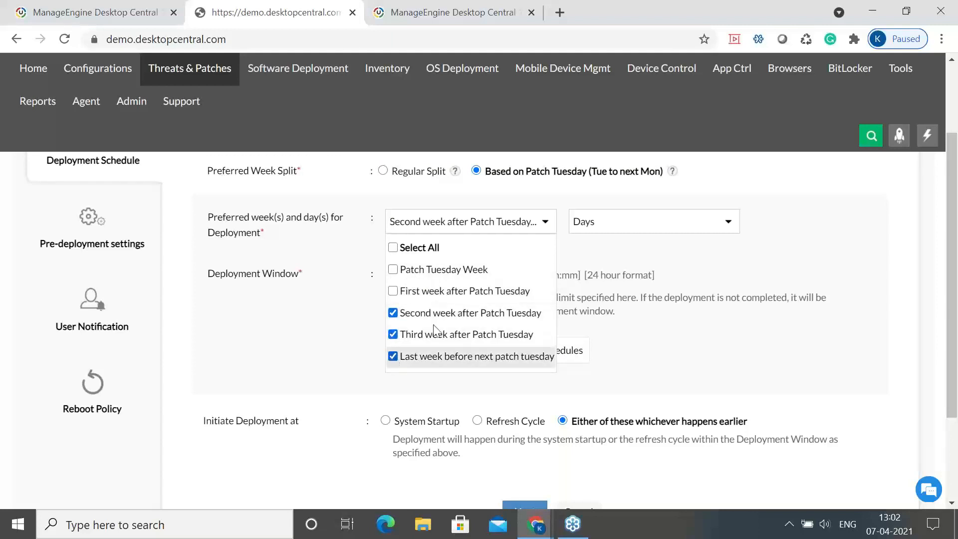
- Allow deployment on all days of the chosen weeks
left_click(628, 223)
left_click(628, 223)
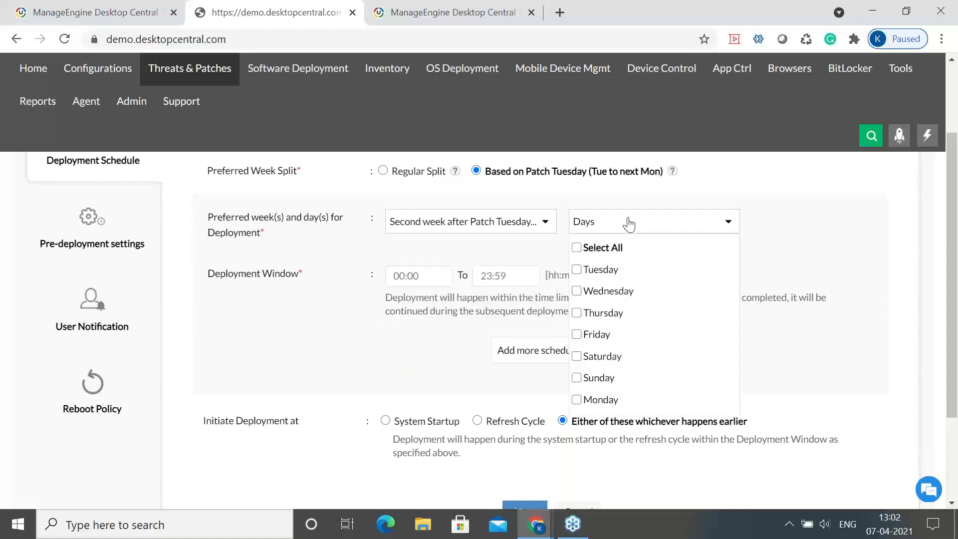
left_click(577, 248)
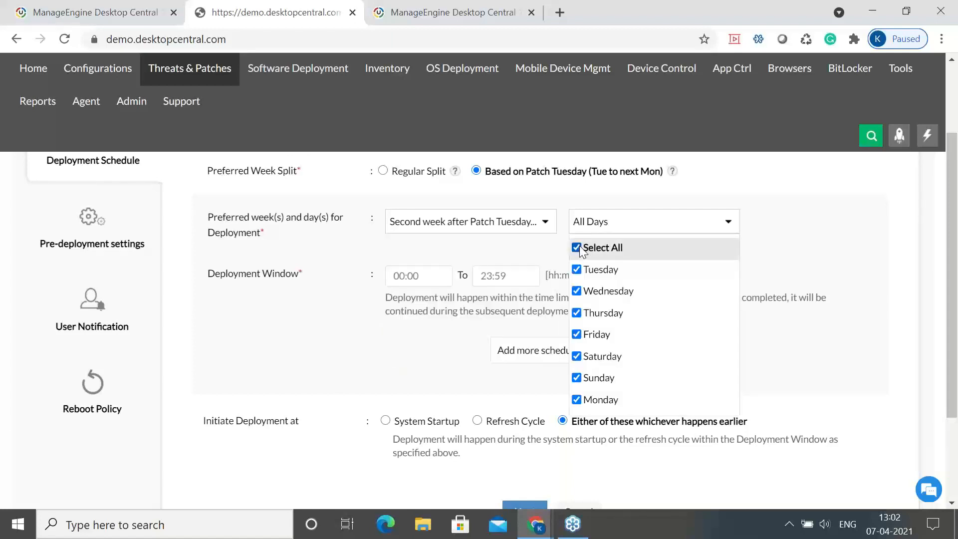
left_click(816, 264)
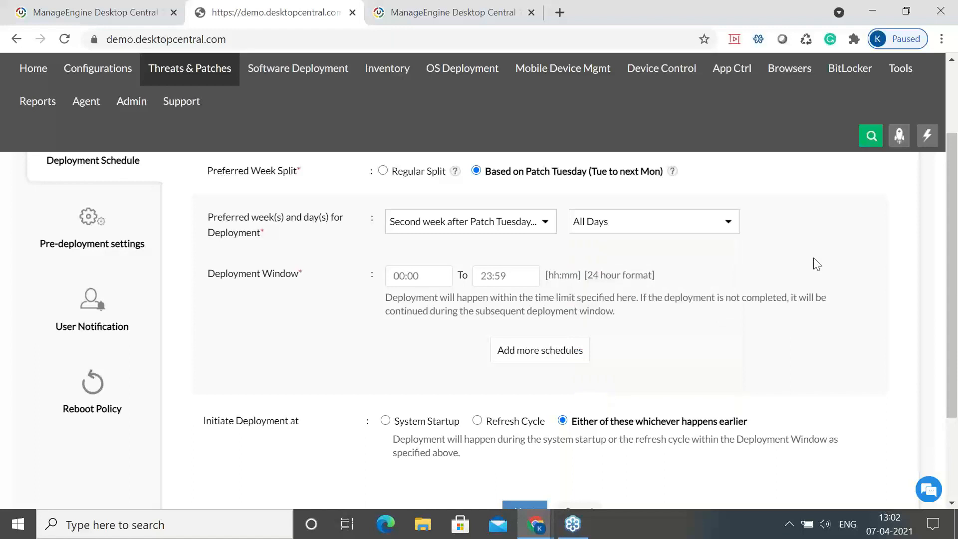
- Set the deployment window from 09:00 to 23:00
scroll(817, 263, "up", 1)
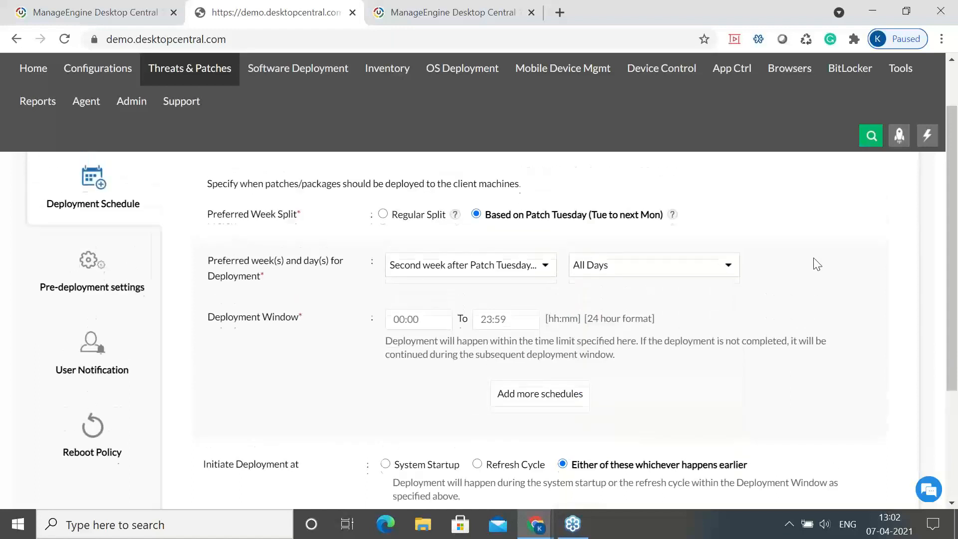
left_click(416, 329)
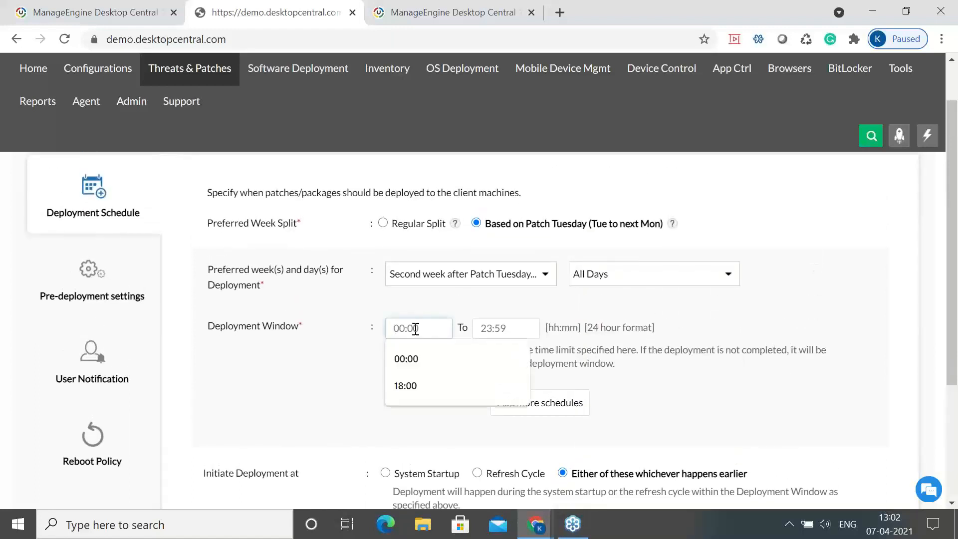
type("09")
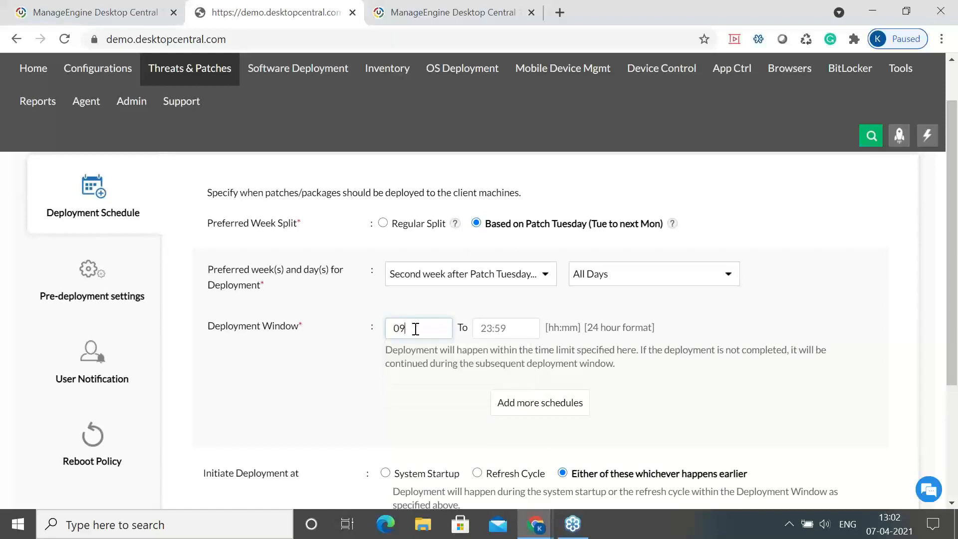
type(":00")
left_click(484, 327)
type("23")
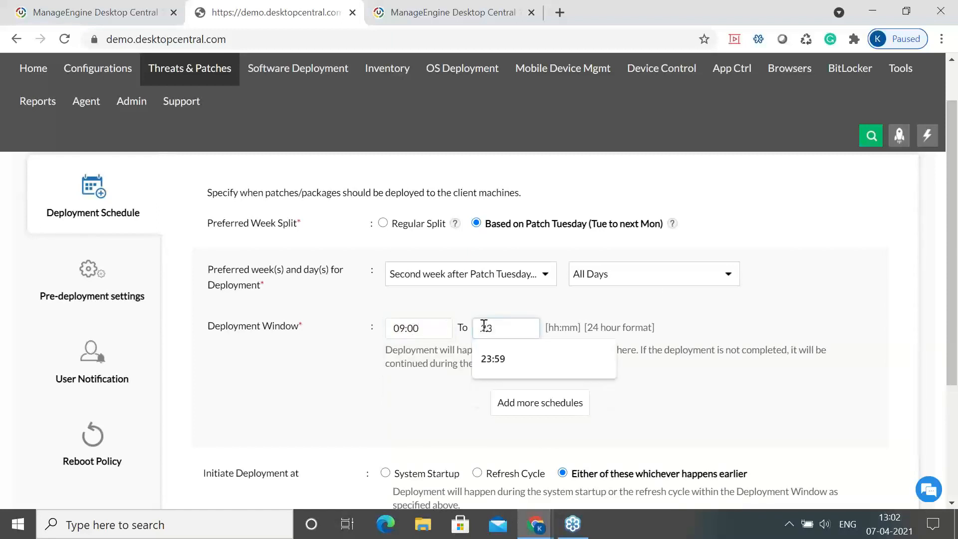
type(":00")
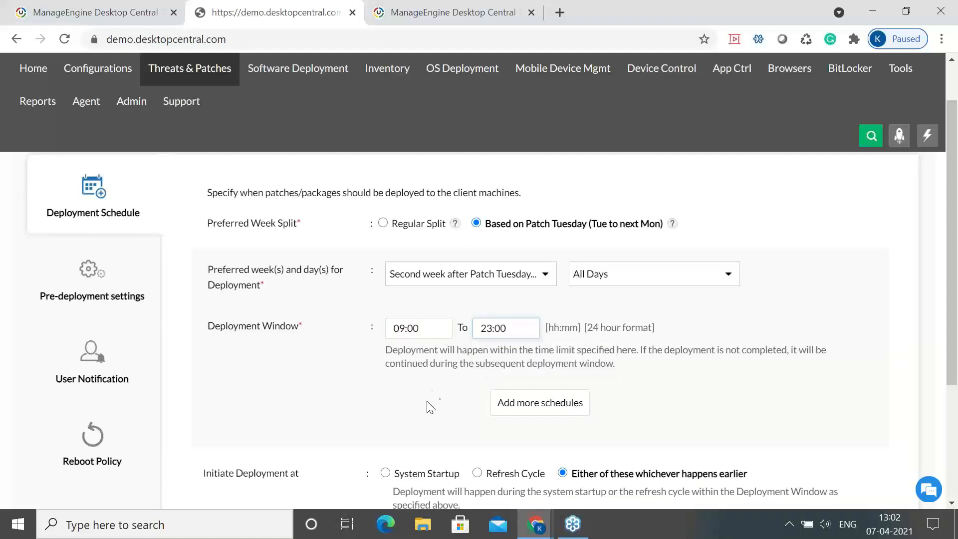
left_click(430, 407)
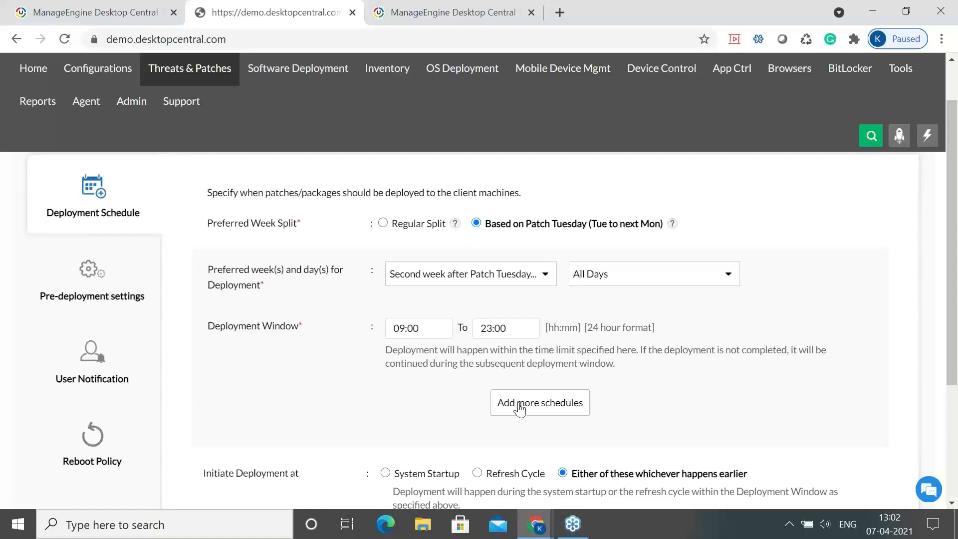
- Complete the deployment schedule and go on to review the policy's pre-deployment settings
scroll(520, 406, "down", 2)
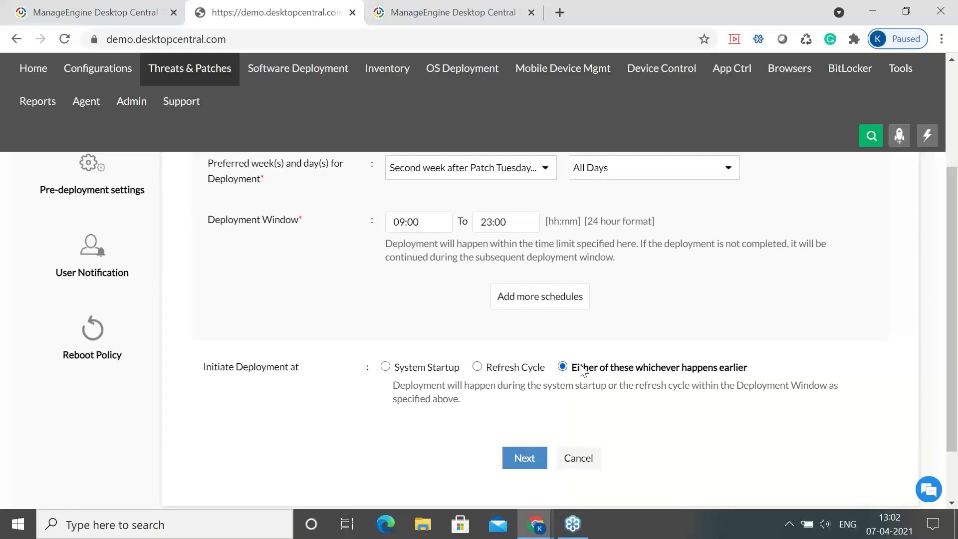
scroll(639, 369, "up", 2)
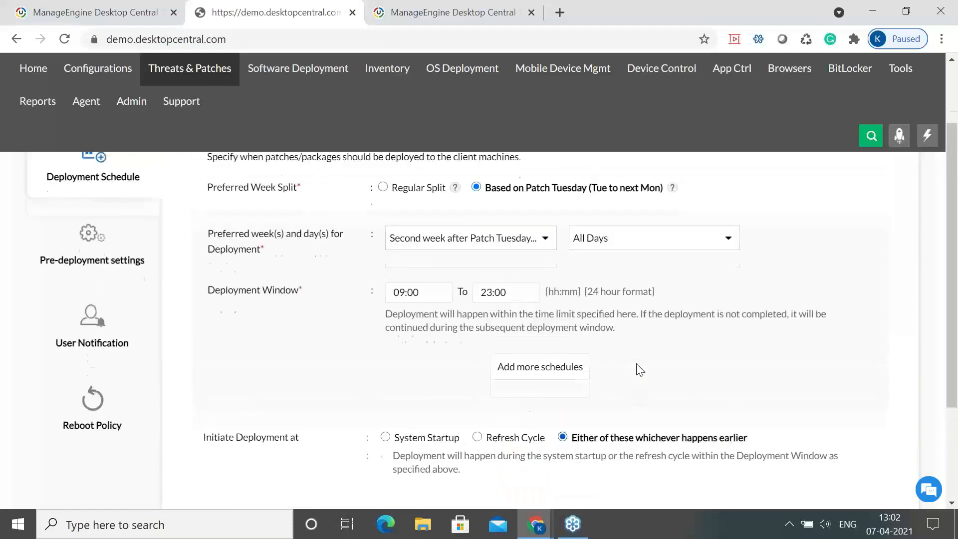
scroll(639, 369, "down", 1)
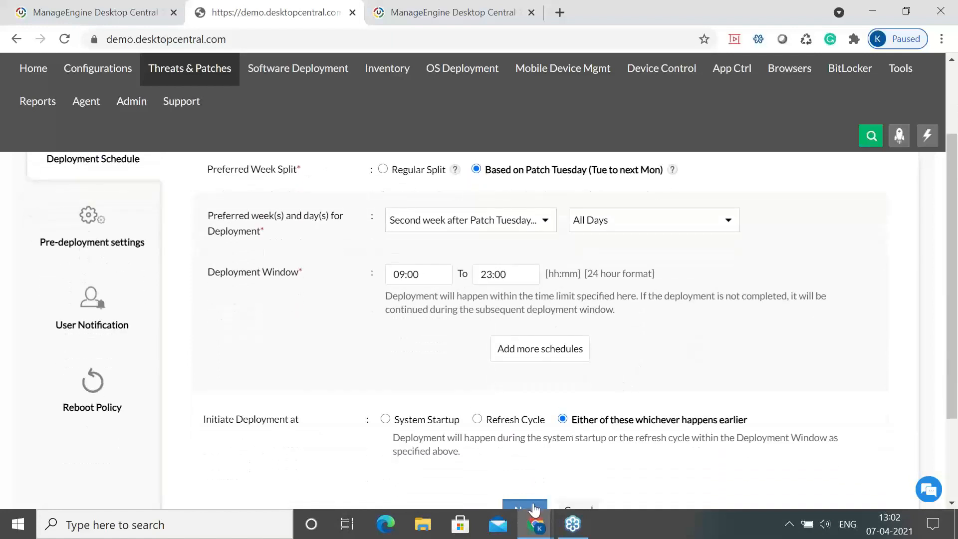
left_click(533, 507)
scroll(246, 338, "up", 2)
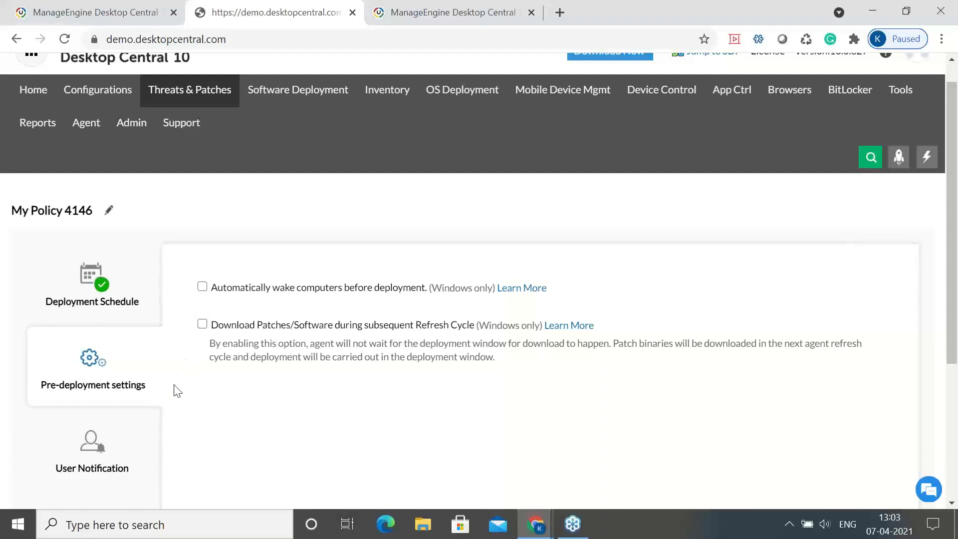
scroll(177, 391, "down", 3)
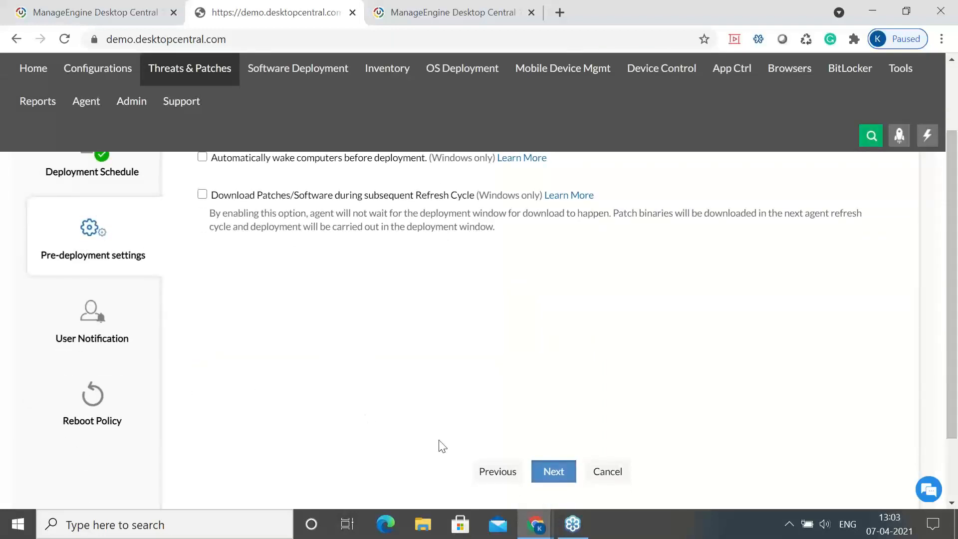
- In the policy's user notification settings, enable notifying users about deployment and allow them to skip it
left_click(100, 339)
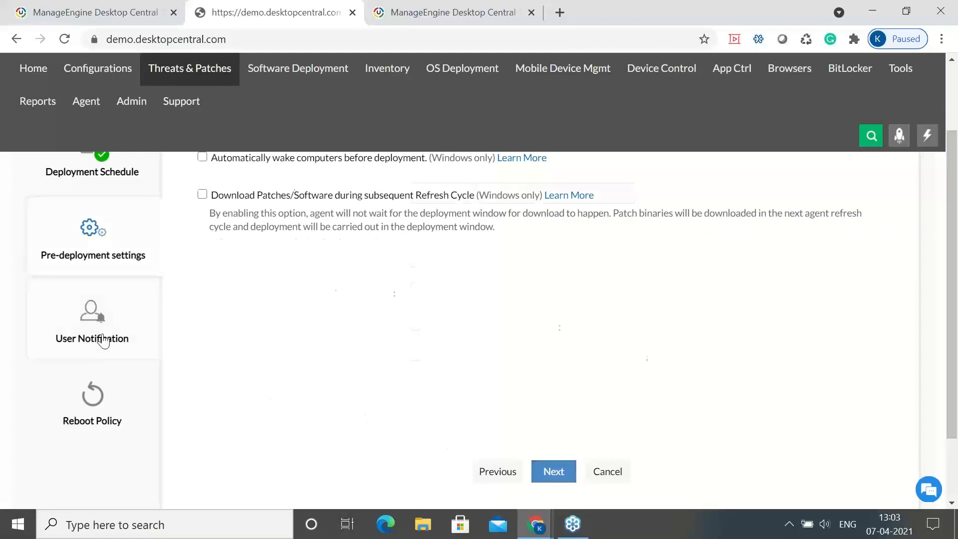
scroll(282, 293, "up", 3)
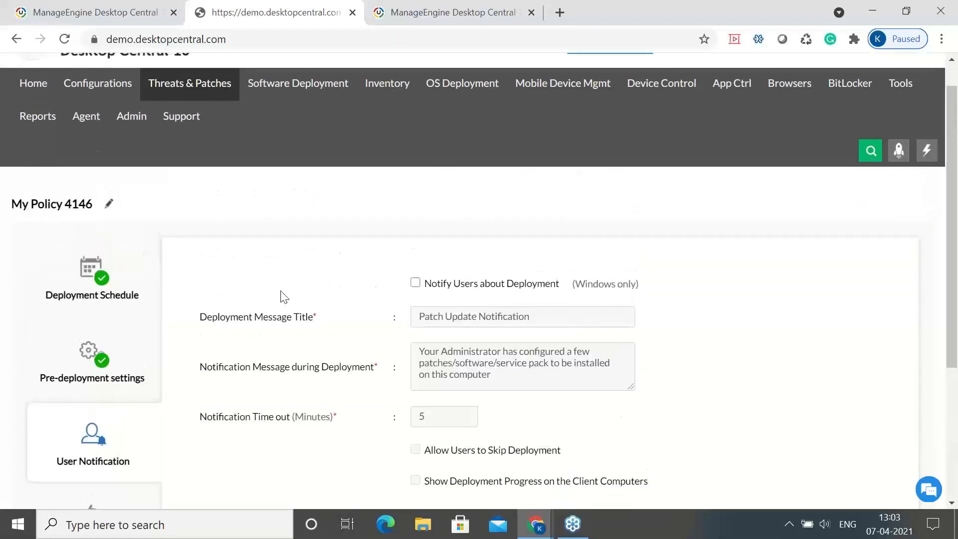
scroll(282, 296, "down", 2)
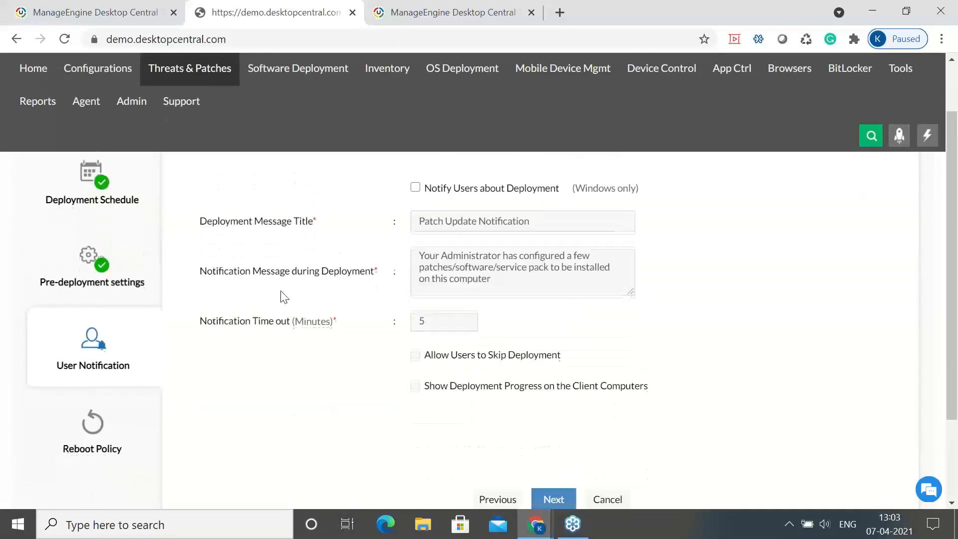
left_click(414, 190)
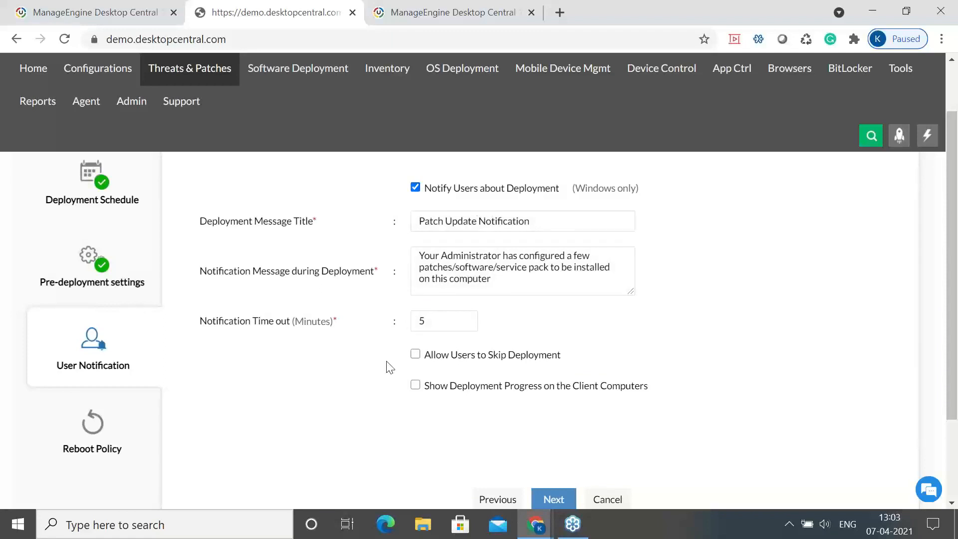
left_click(416, 355)
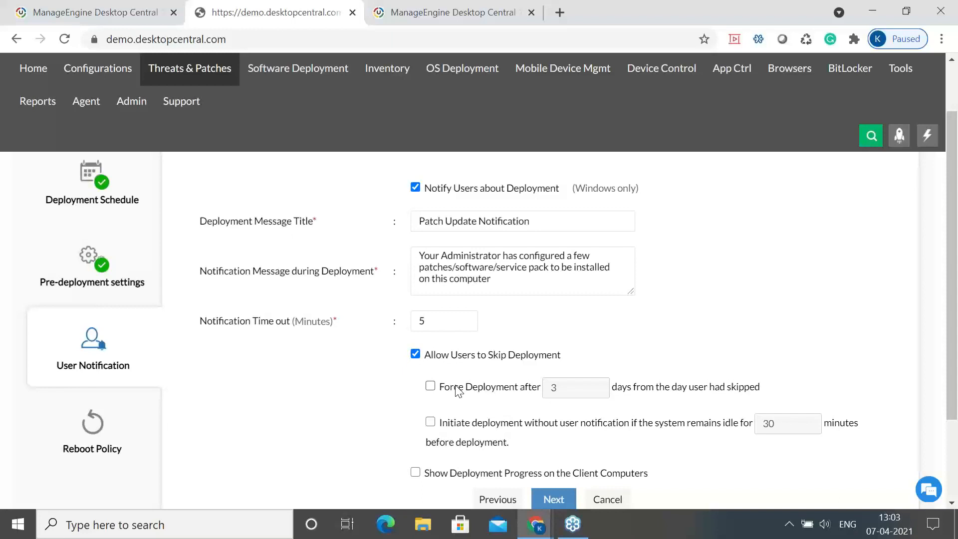
scroll(458, 392, "down", 1)
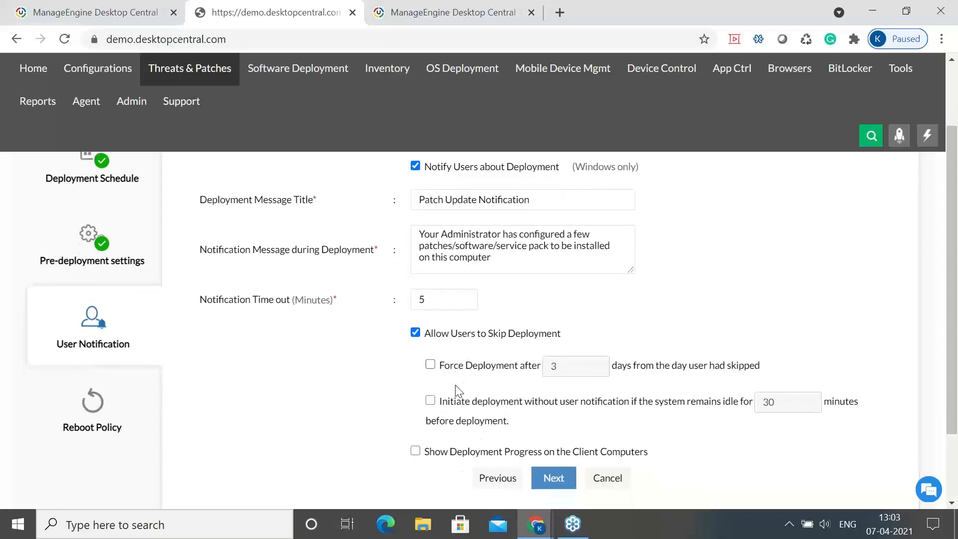
- Force deployment 5 days after a user skips it and show the deployment progress on the client computers
left_click(430, 364)
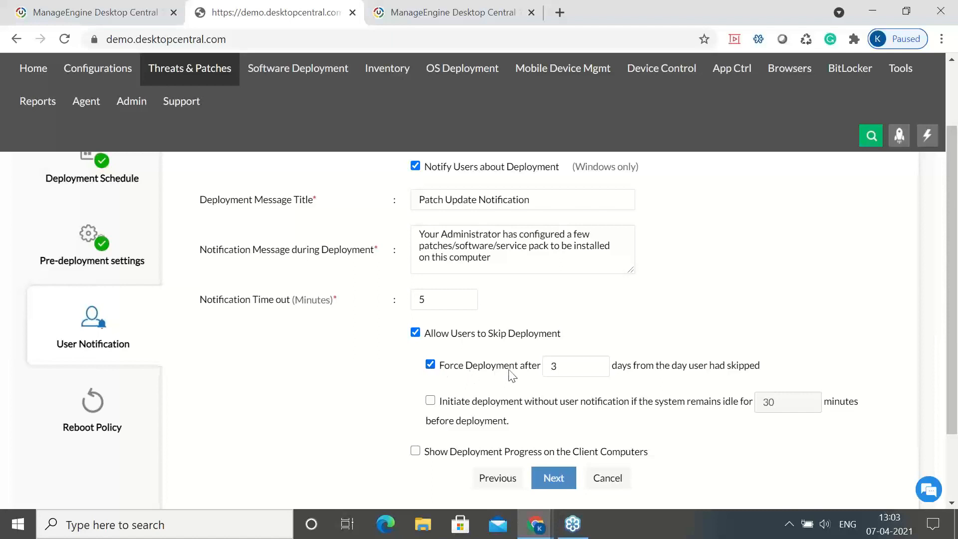
left_click(594, 365)
key("BackSpace")
left_click(701, 299)
left_click(413, 454)
scroll(616, 455, "up", 2)
scroll(615, 449, "down", 2)
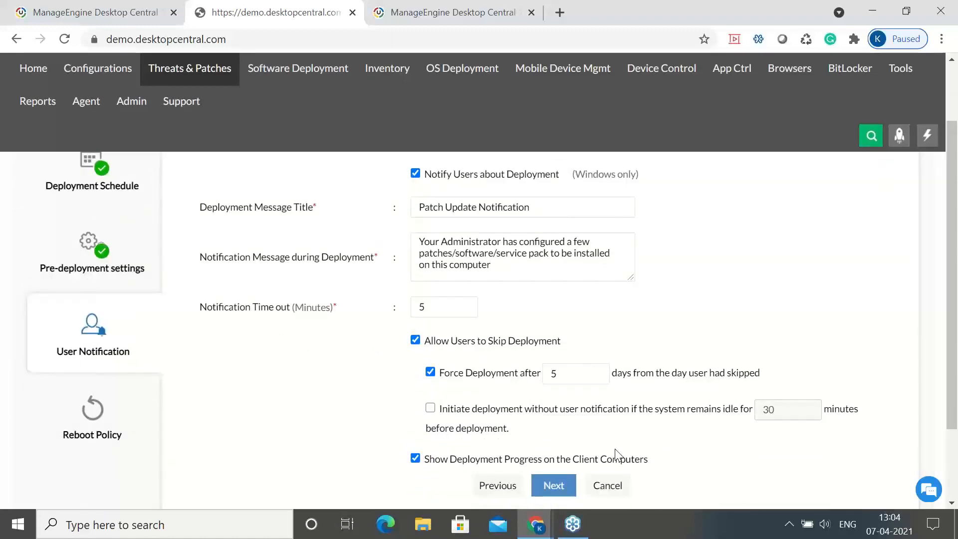
scroll(614, 448, "down", 1)
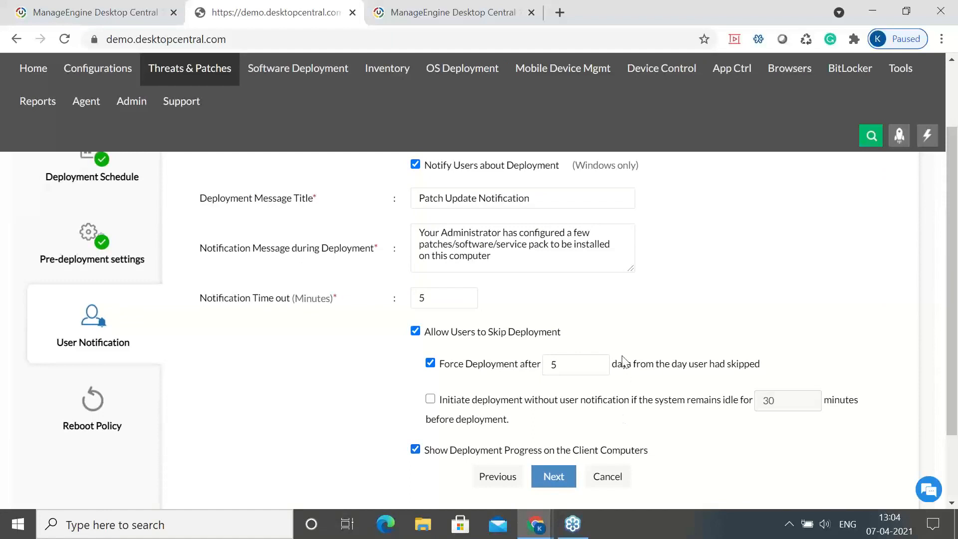
scroll(624, 360, "down", 2)
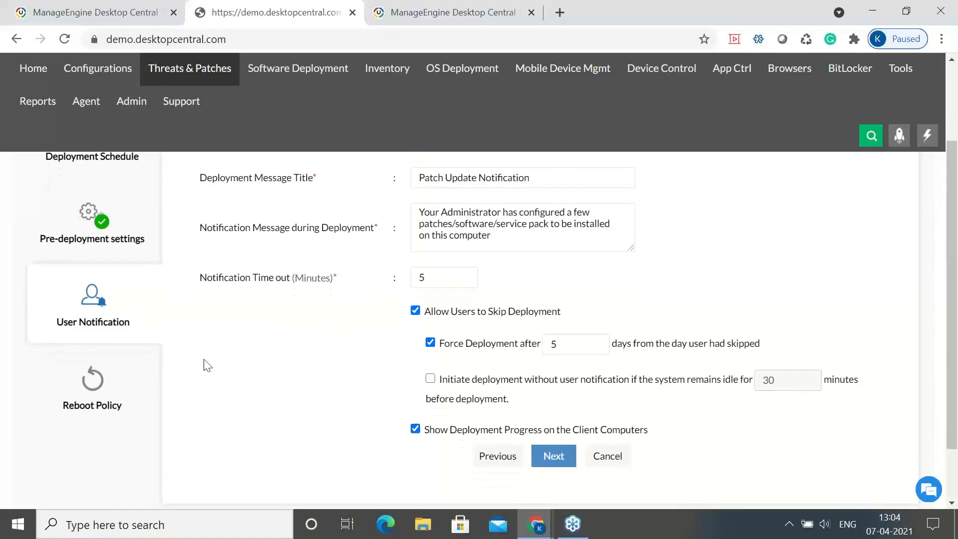
- Set the policy's reboot policy to Reboot with the Postpone reboot method
left_click(103, 394)
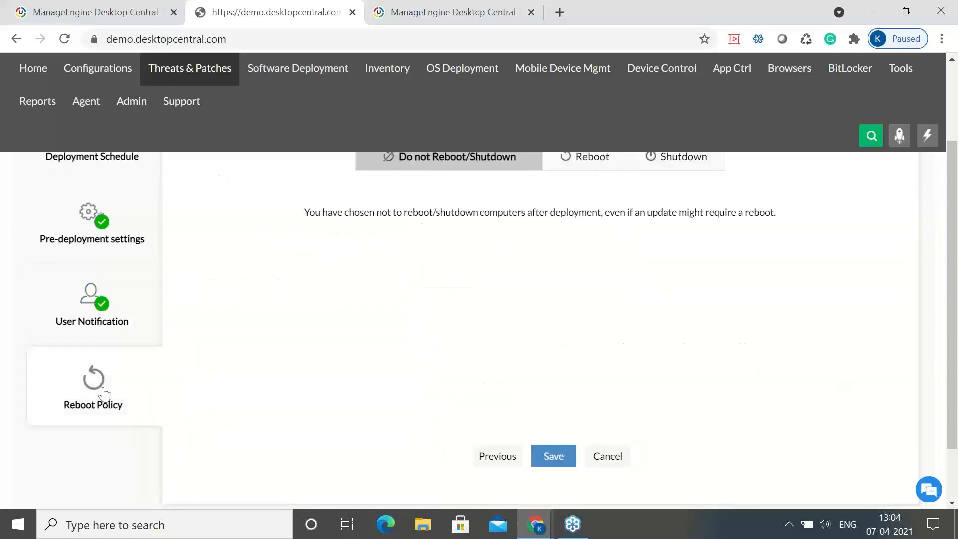
scroll(320, 367, "up", 5)
scroll(320, 364, "down", 5)
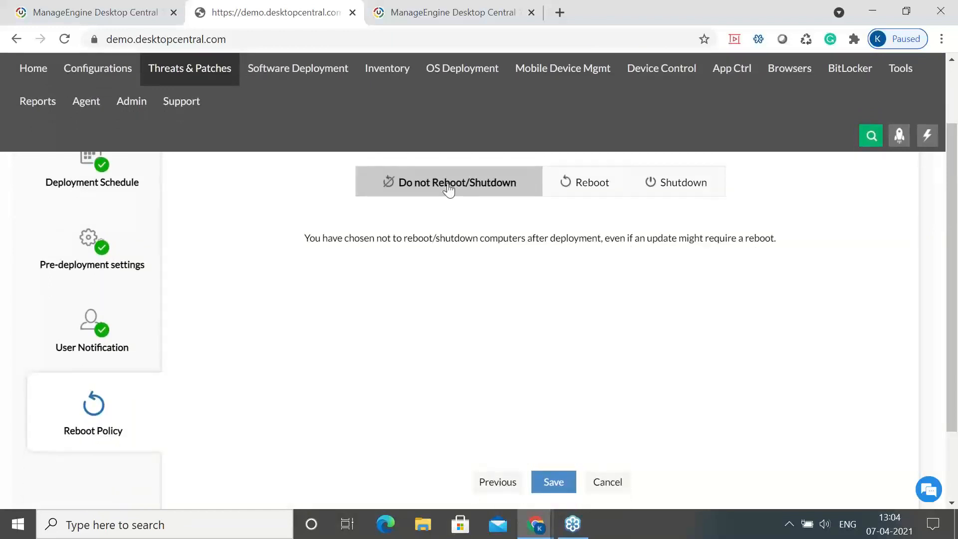
left_click(579, 195)
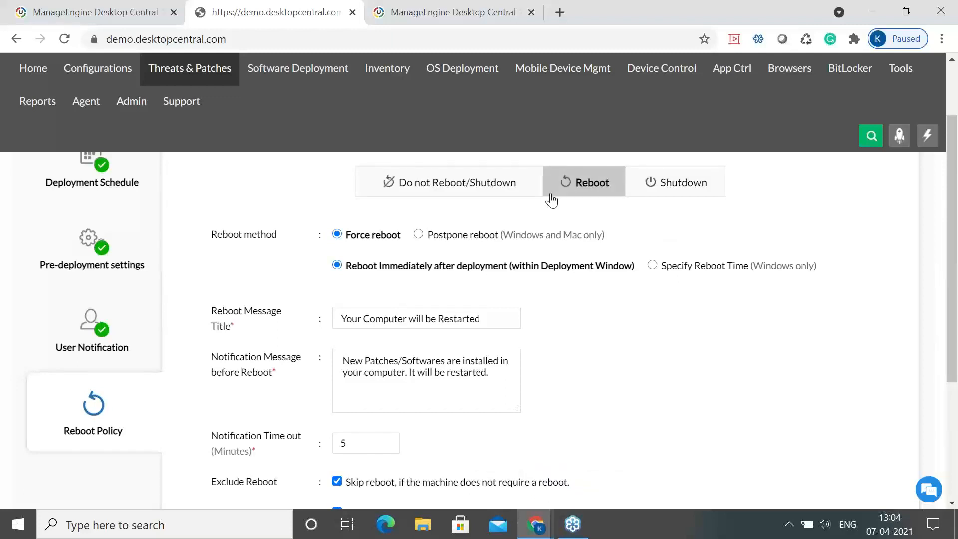
left_click(419, 235)
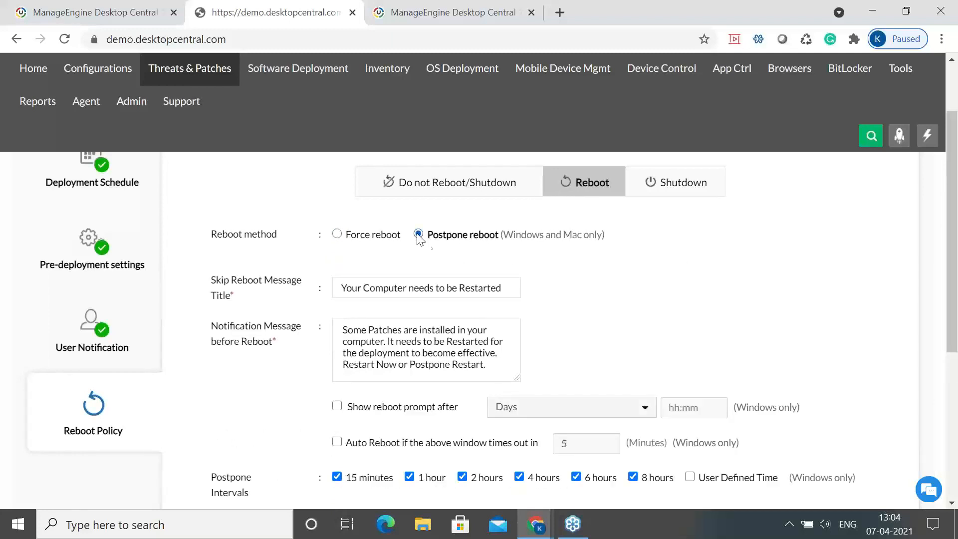
scroll(442, 269, "down", 1)
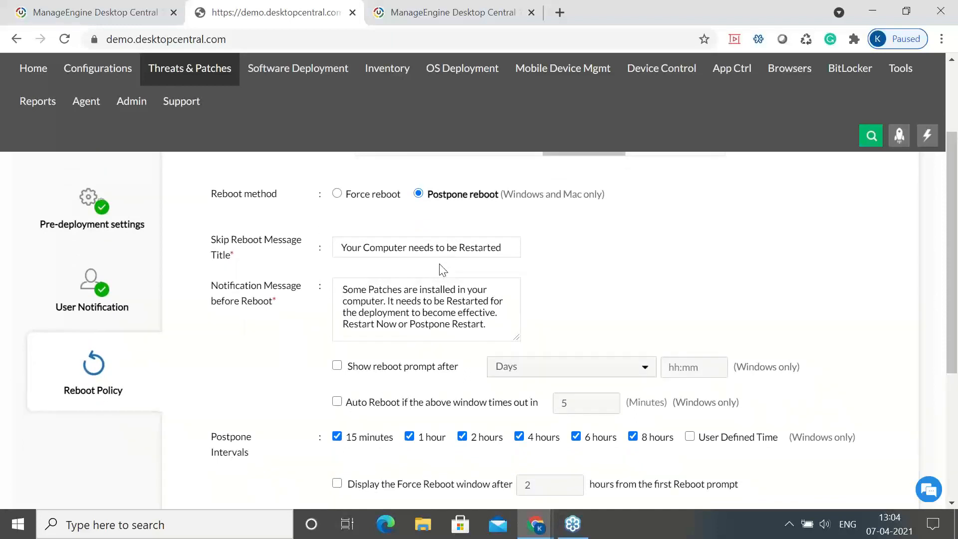
- Add User Defined Time to the reboot policy's postpone intervals and save the deployment policy
scroll(417, 437, "down", 2)
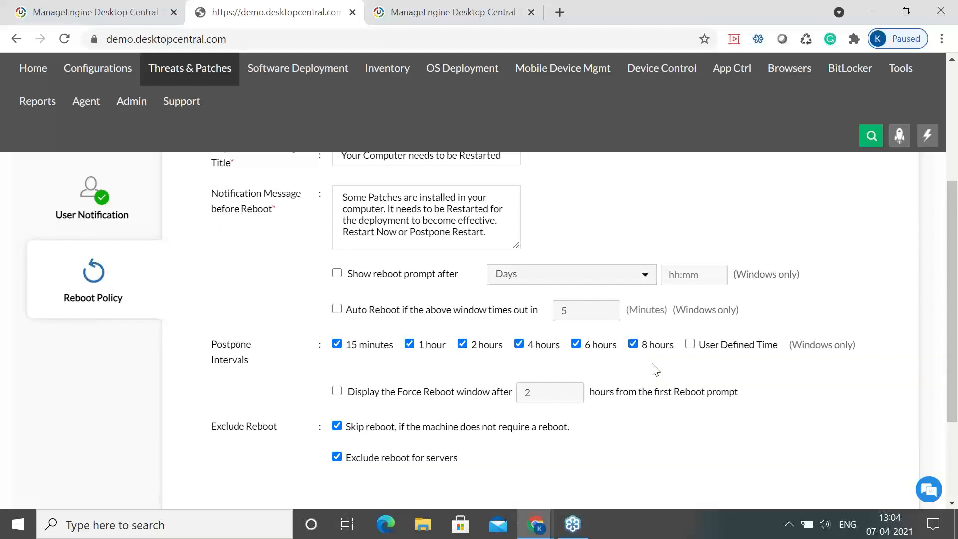
left_click(690, 345)
scroll(641, 383, "down", 1)
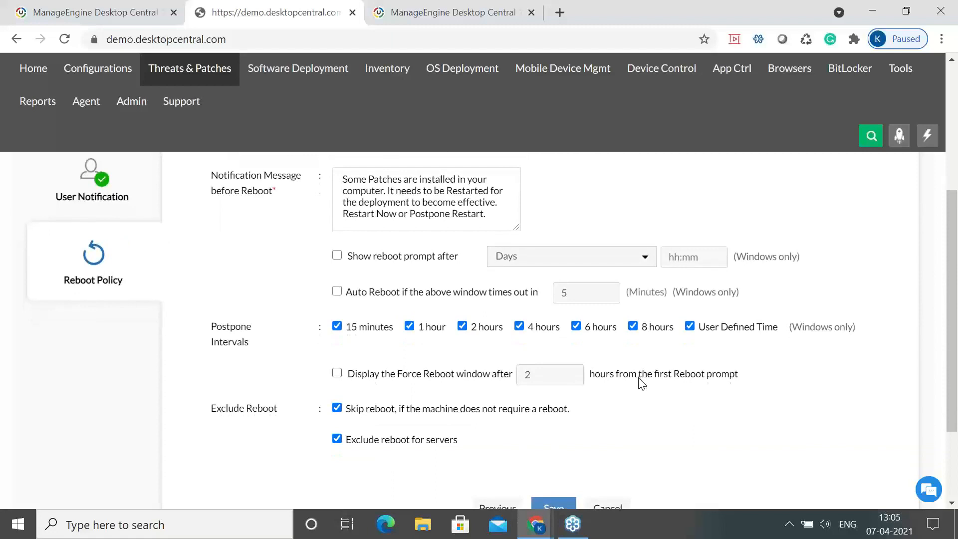
scroll(641, 383, "down", 1)
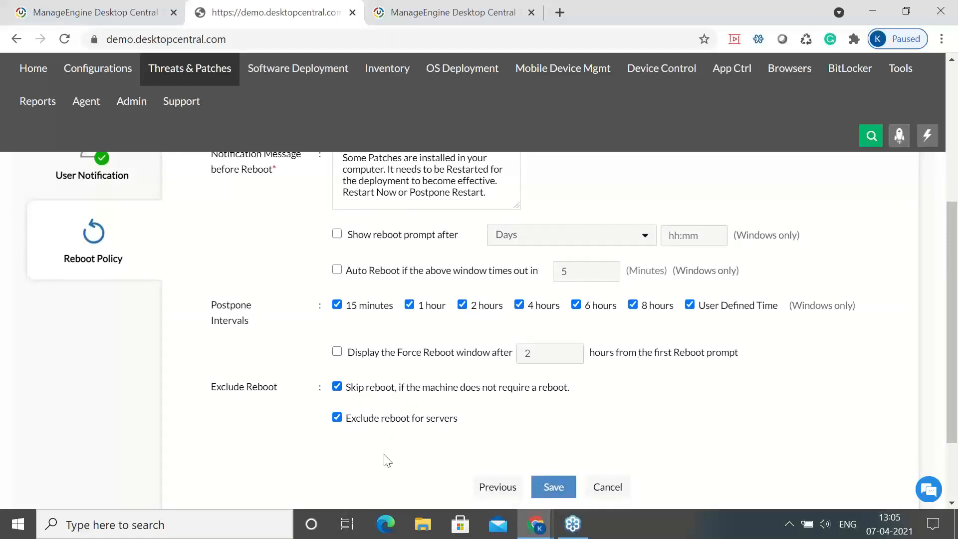
scroll(388, 460, "down", 2)
scroll(385, 459, "up", 1)
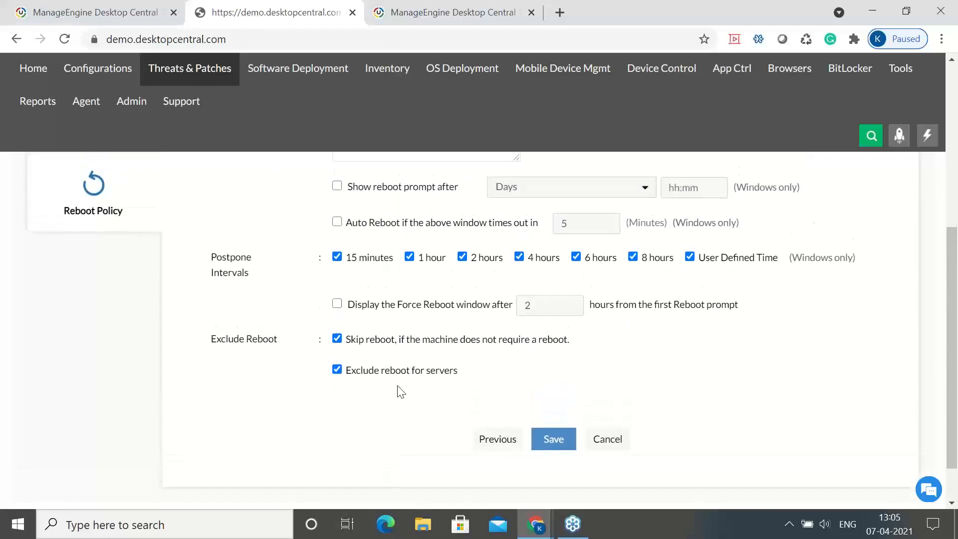
scroll(401, 393, "up", 1)
scroll(398, 386, "up", 1)
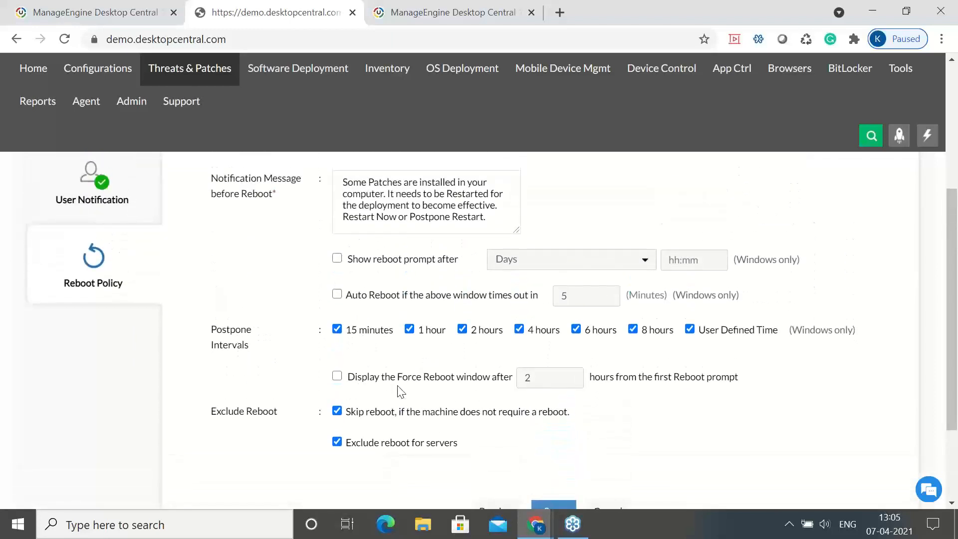
scroll(397, 385, "down", 1)
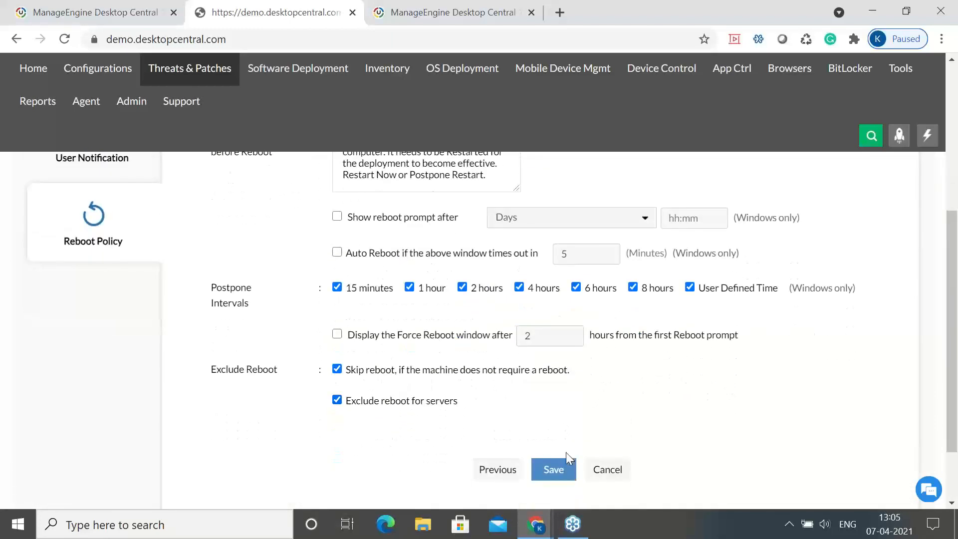
left_click(559, 471)
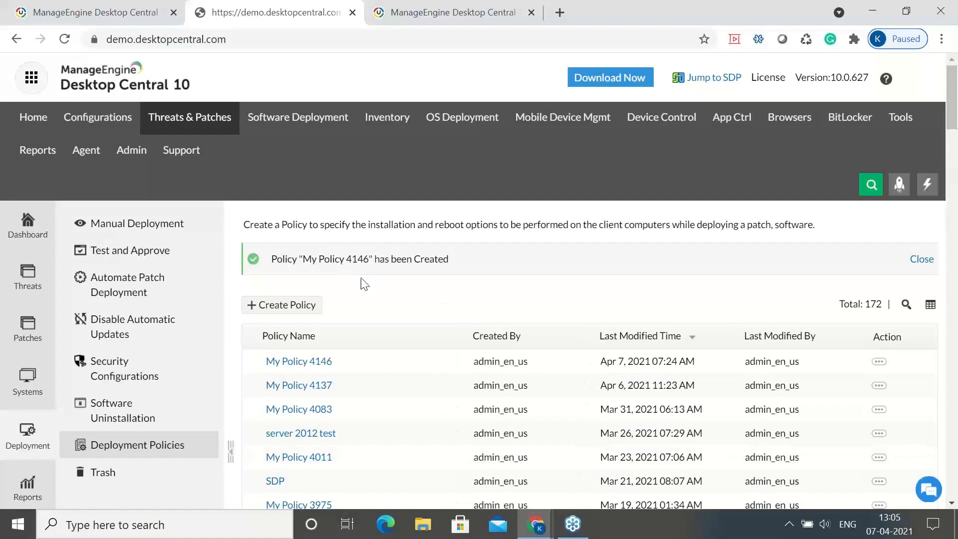
- Go to automated patch deployment and start a new automated task for Windows
scroll(335, 420, "down", 1)
scroll(338, 422, "down", 1)
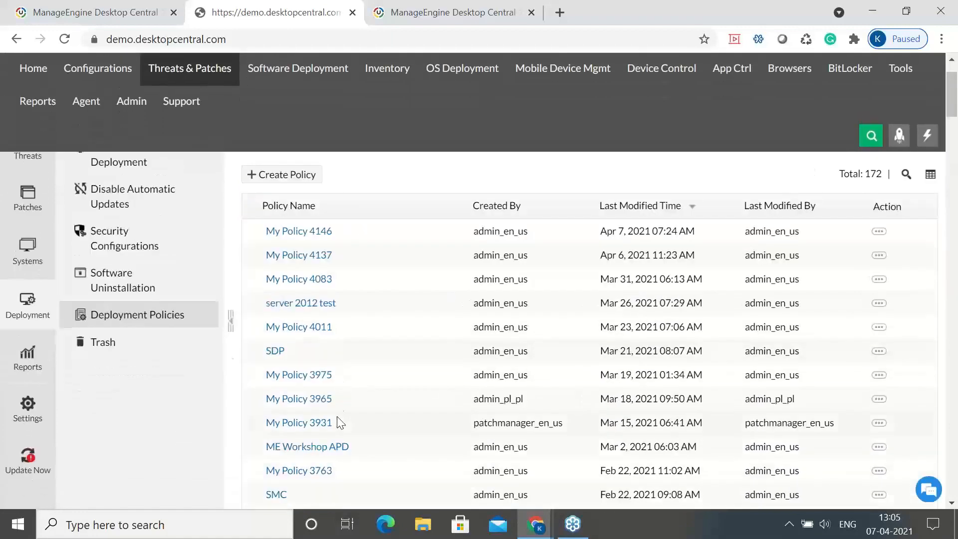
scroll(316, 265, "down", 1)
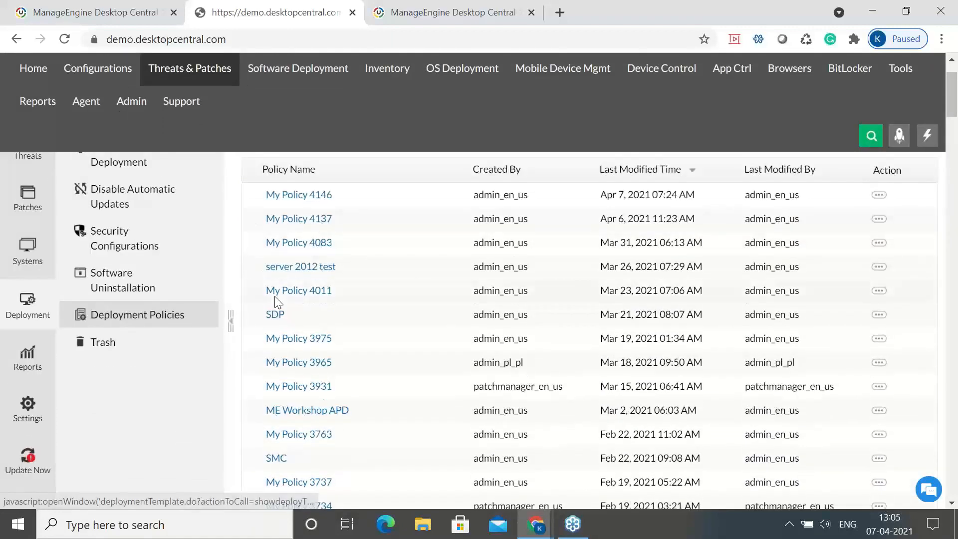
scroll(274, 302, "up", 2)
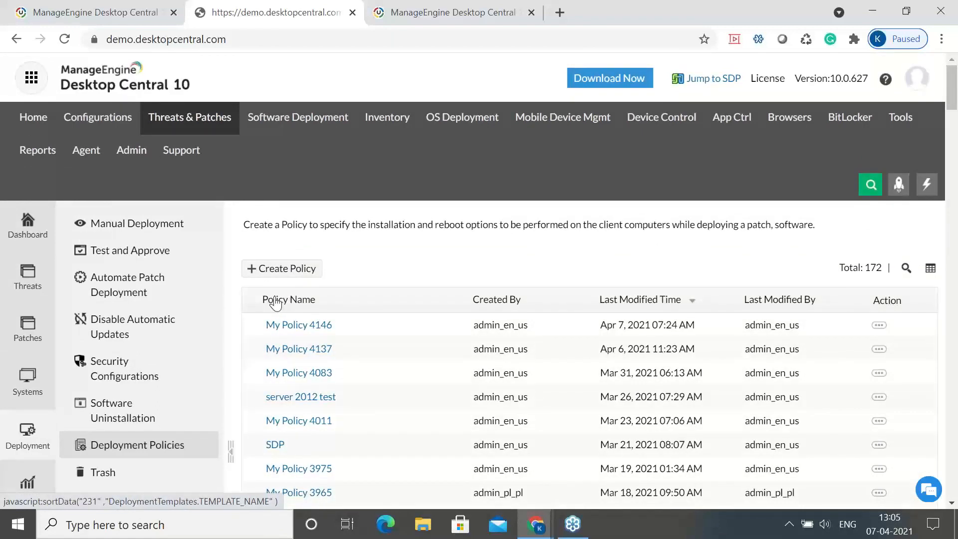
left_click(124, 300)
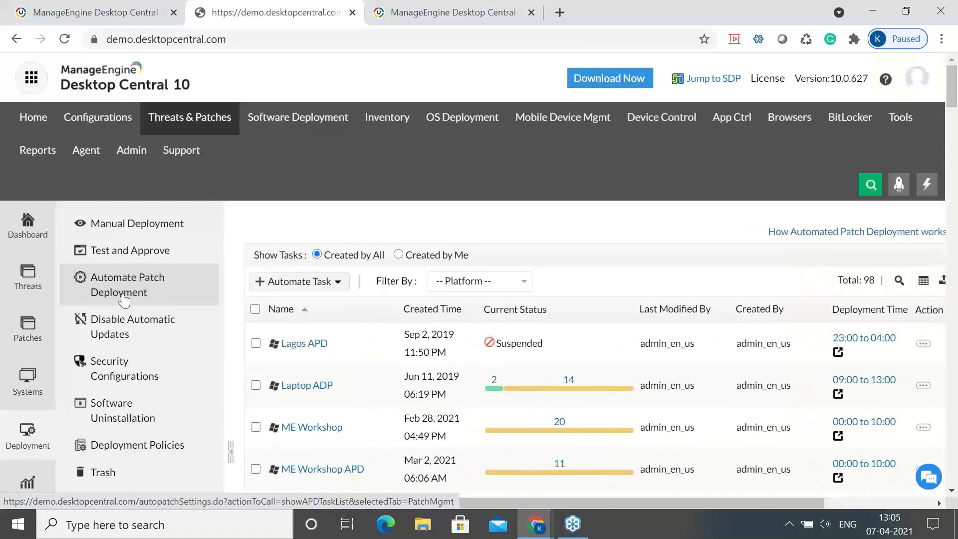
scroll(292, 220, "down", 1)
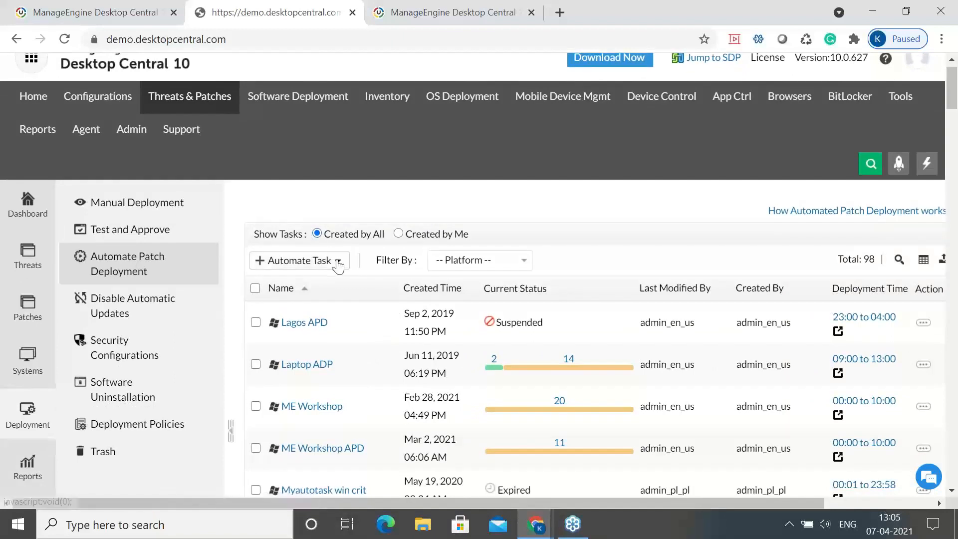
left_click(338, 263)
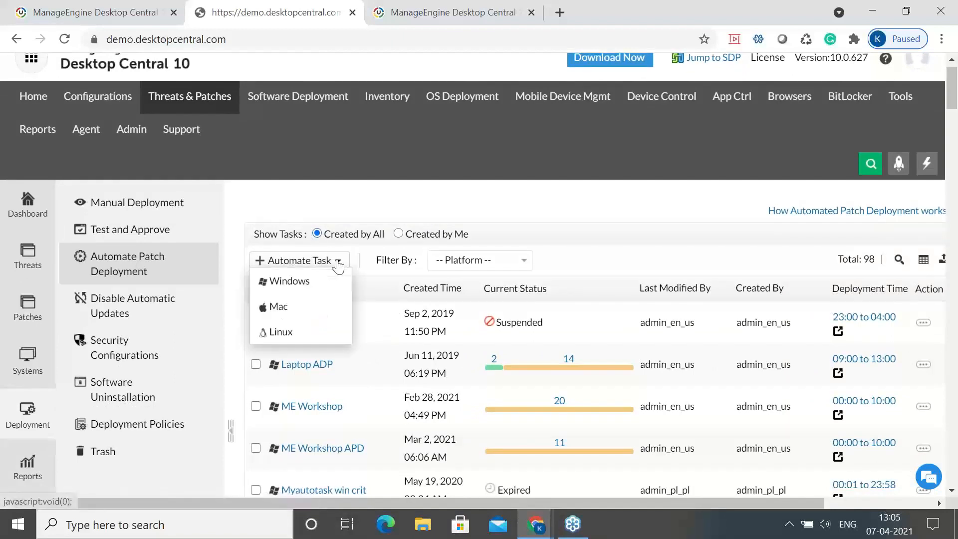
left_click(322, 281)
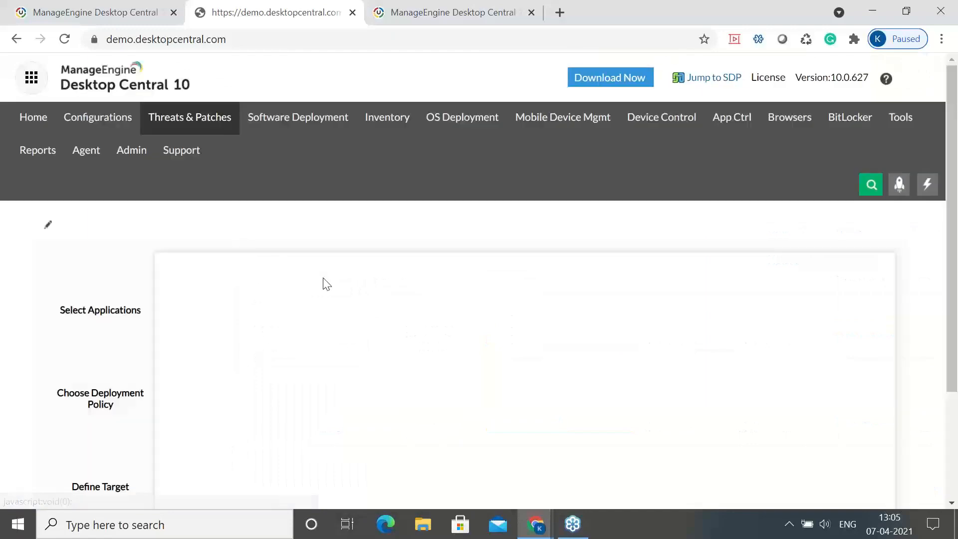
- For Microsoft updates, select the Critical and Important severities of both security and non-security updates
scroll(323, 282, "down", 3)
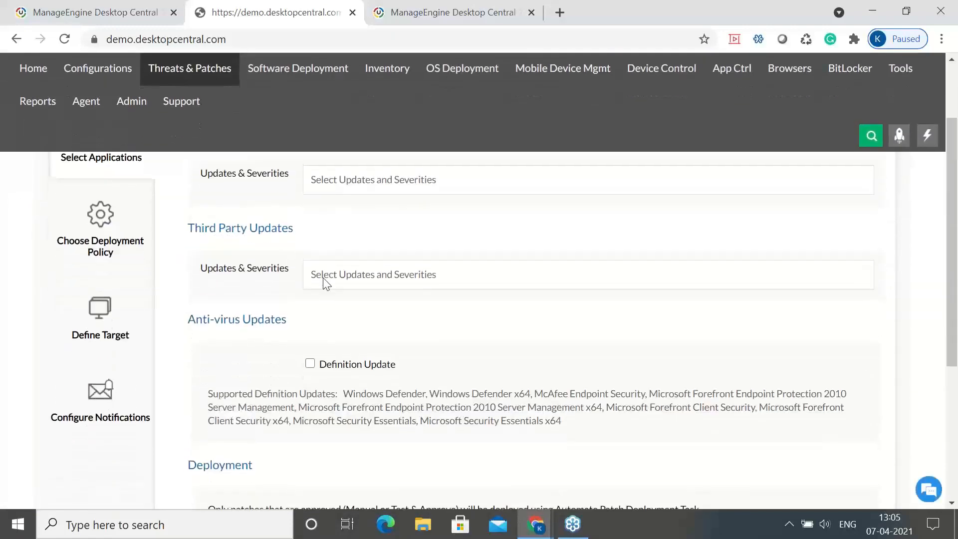
scroll(323, 283, "up", 3)
scroll(285, 202, "down", 3)
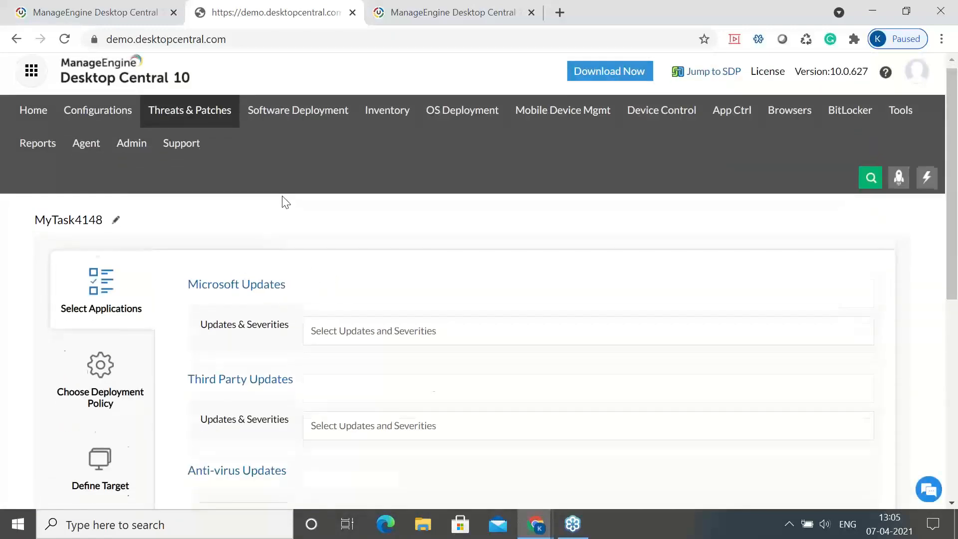
scroll(286, 202, "up", 3)
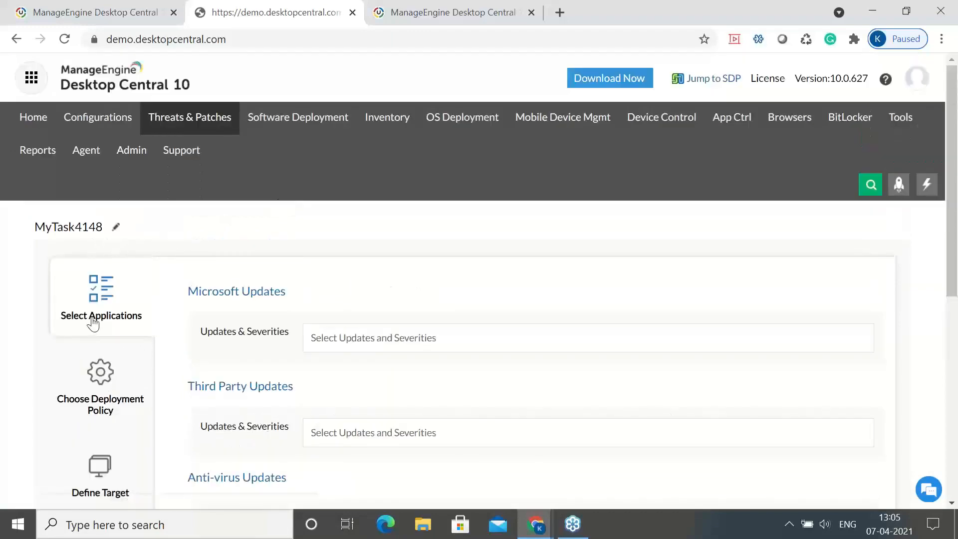
scroll(96, 379, "down", 3)
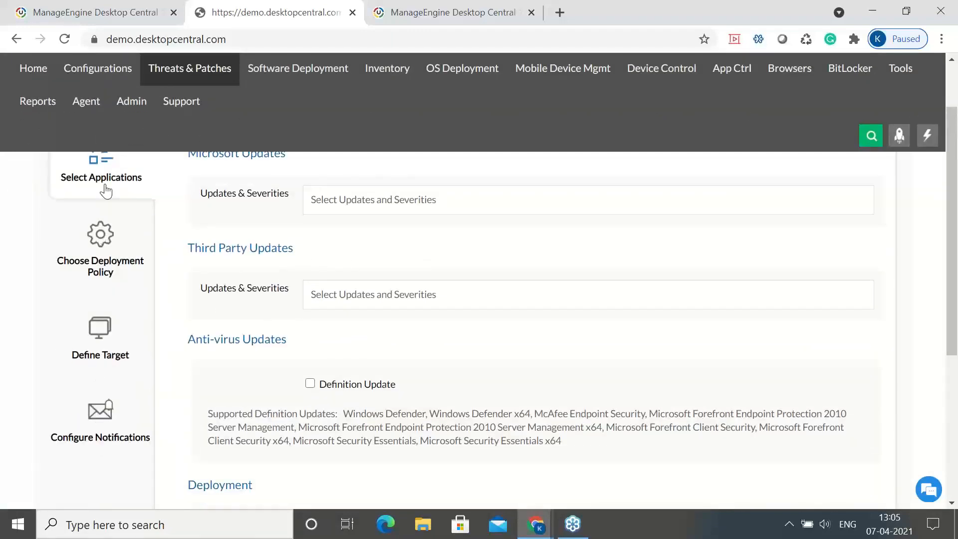
scroll(222, 313, "up", 3)
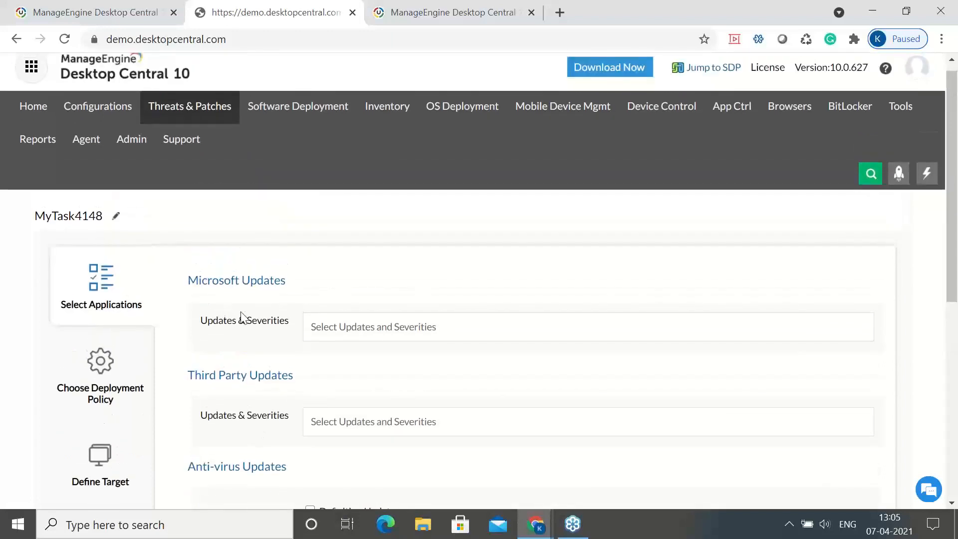
left_click(333, 342)
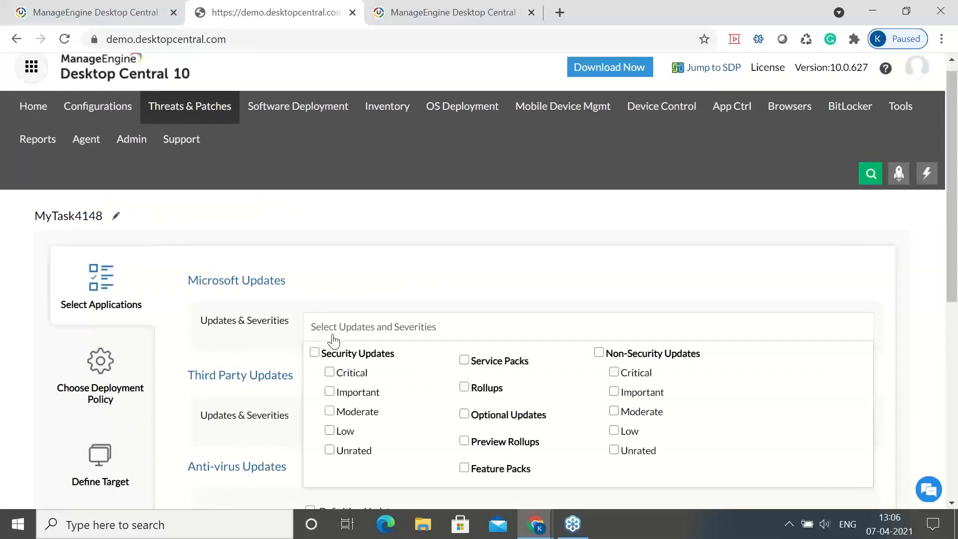
left_click(330, 371)
left_click(330, 391)
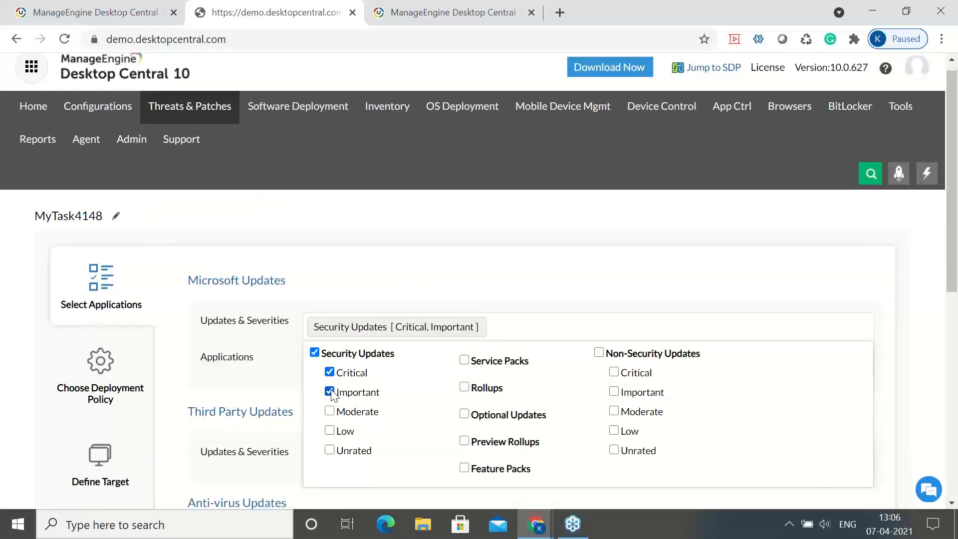
left_click(618, 376)
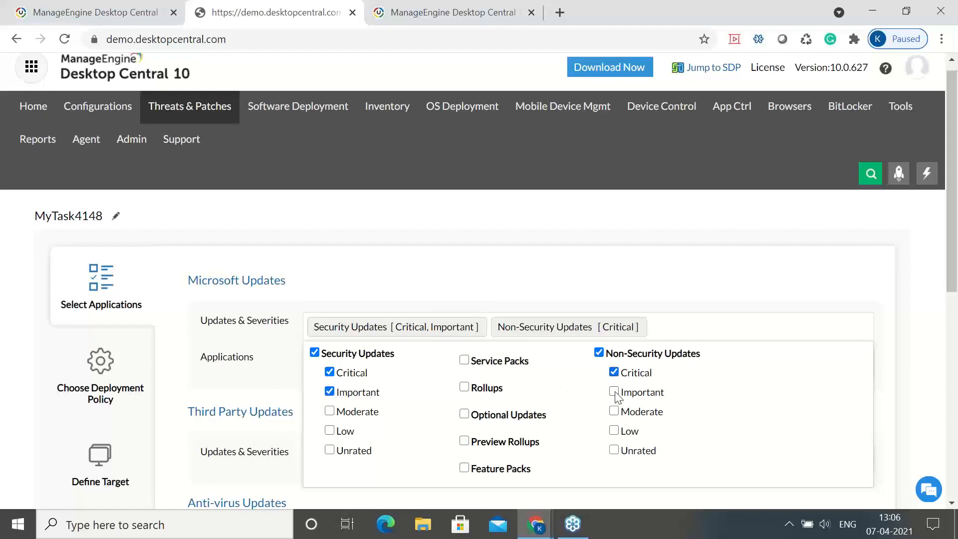
left_click(614, 391)
left_click(708, 265)
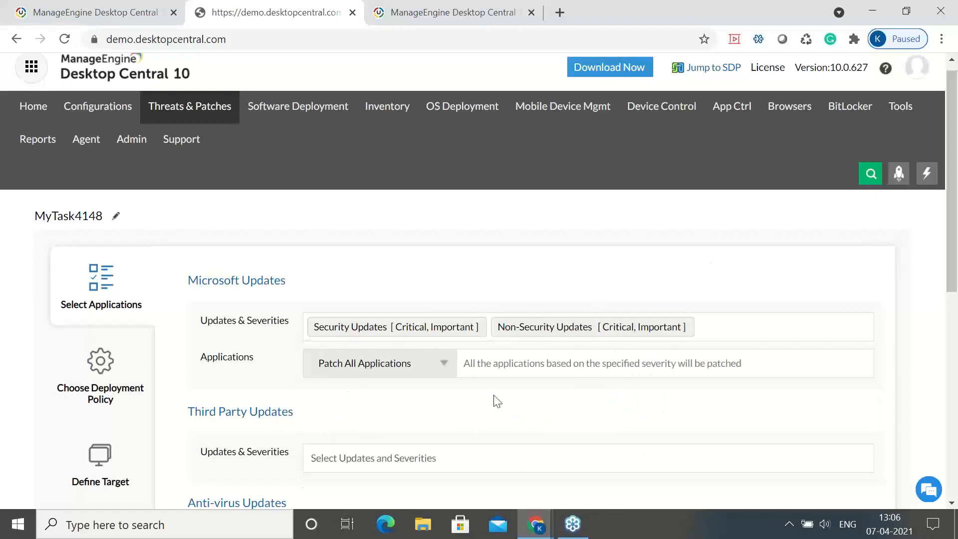
- For third-party updates, select the Critical and Important severities
scroll(447, 373, "down", 2)
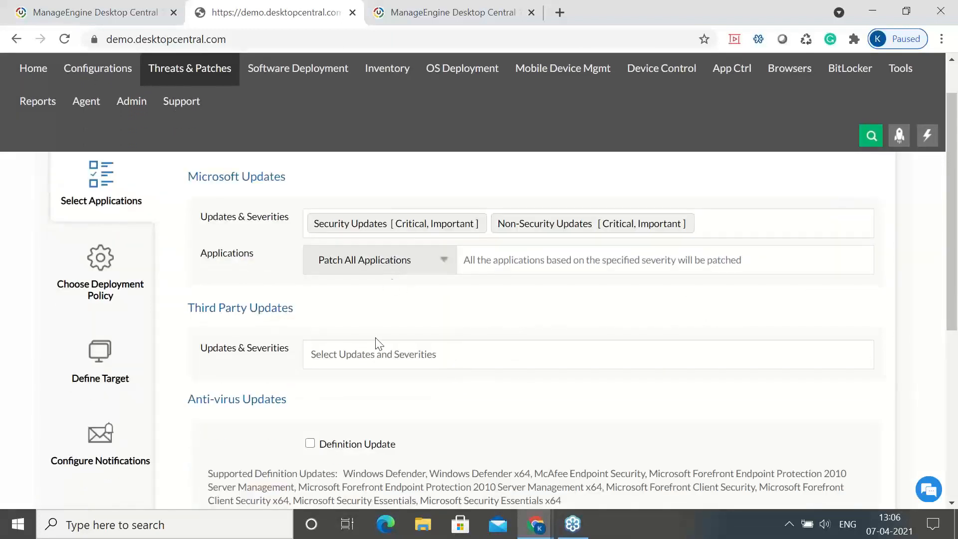
left_click(374, 354)
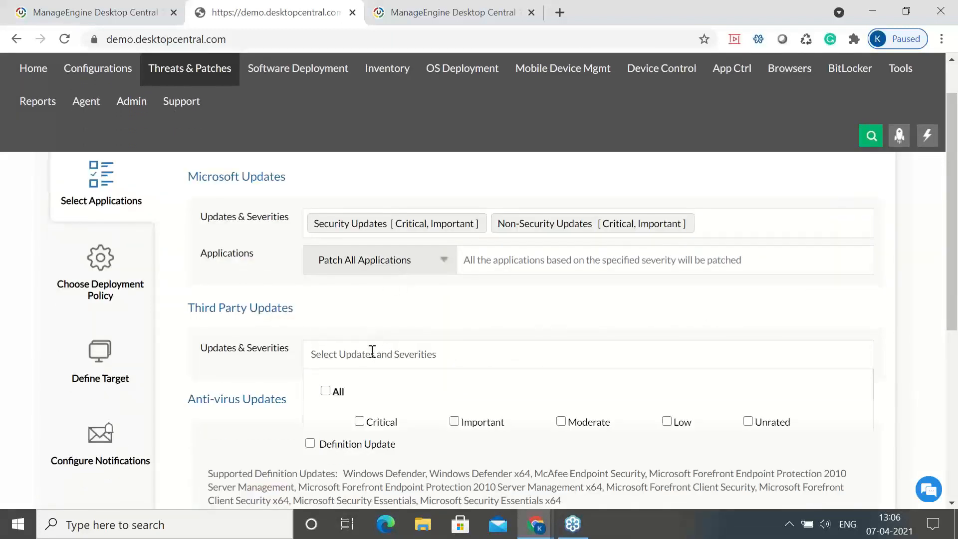
left_click(360, 422)
left_click(454, 422)
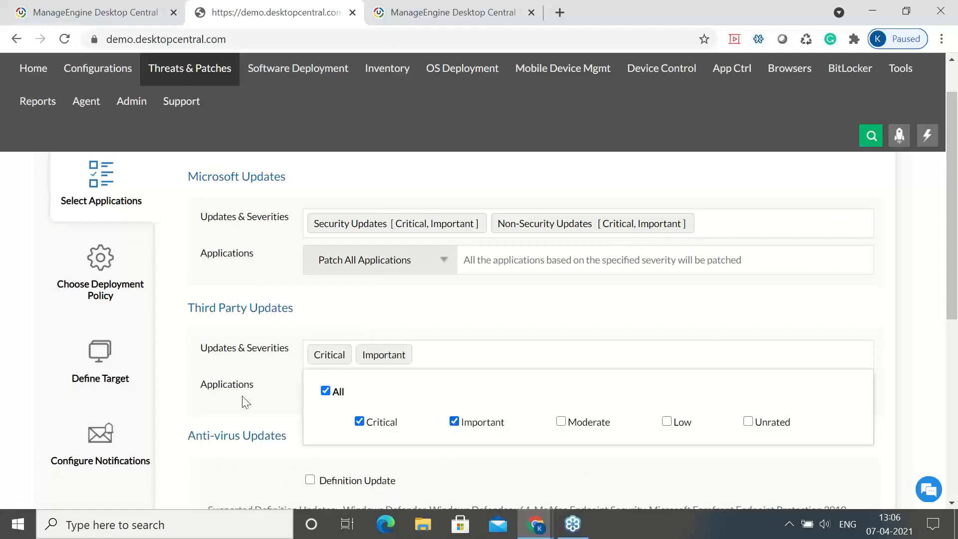
left_click(241, 399)
- Set the task to deploy patches 7 days from approval instead of counting from release
scroll(240, 402, "down", 3)
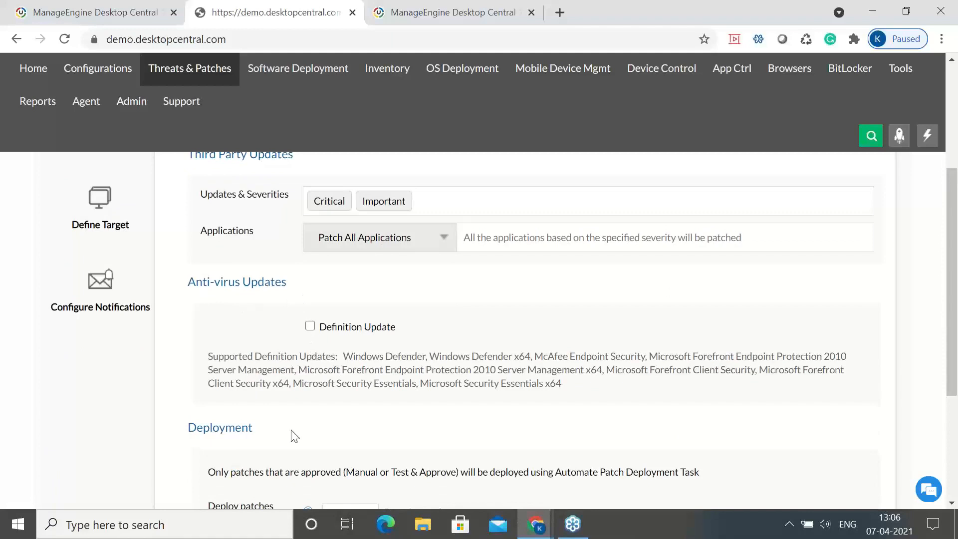
scroll(294, 434, "down", 1)
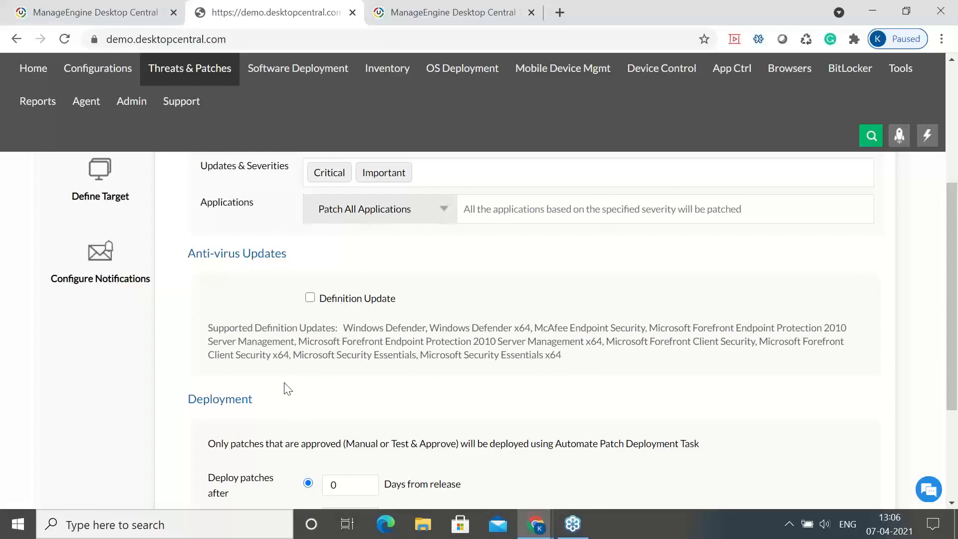
scroll(288, 389, "down", 1)
scroll(288, 389, "down", 3)
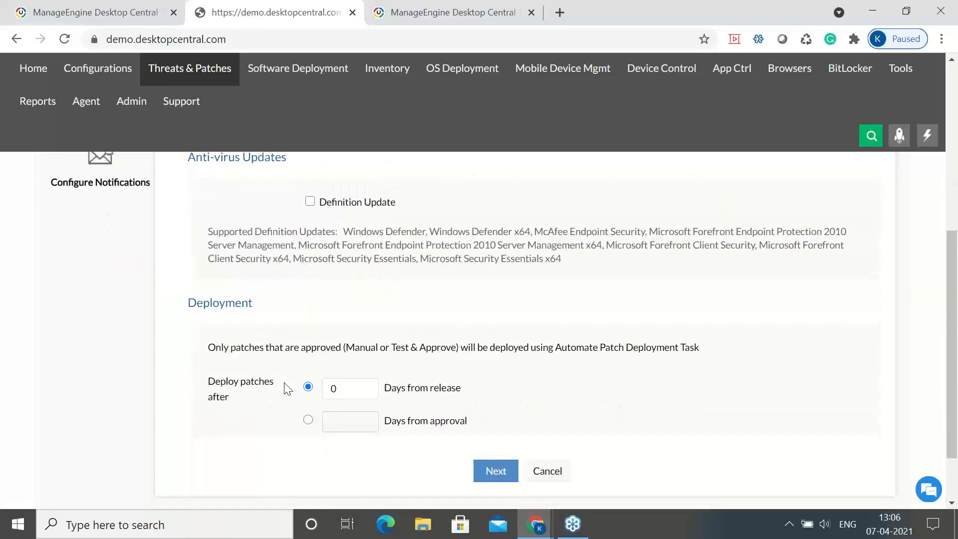
left_click(359, 388)
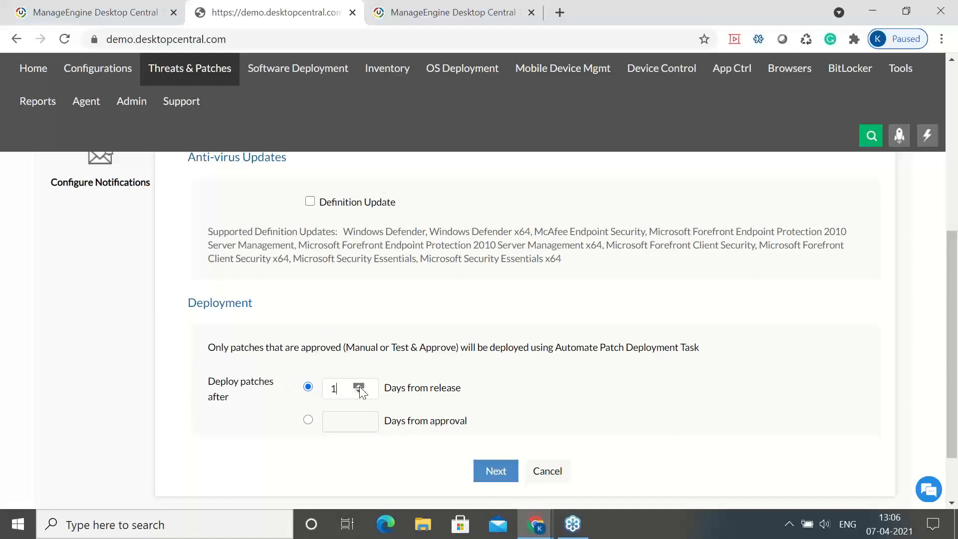
left_click(308, 420)
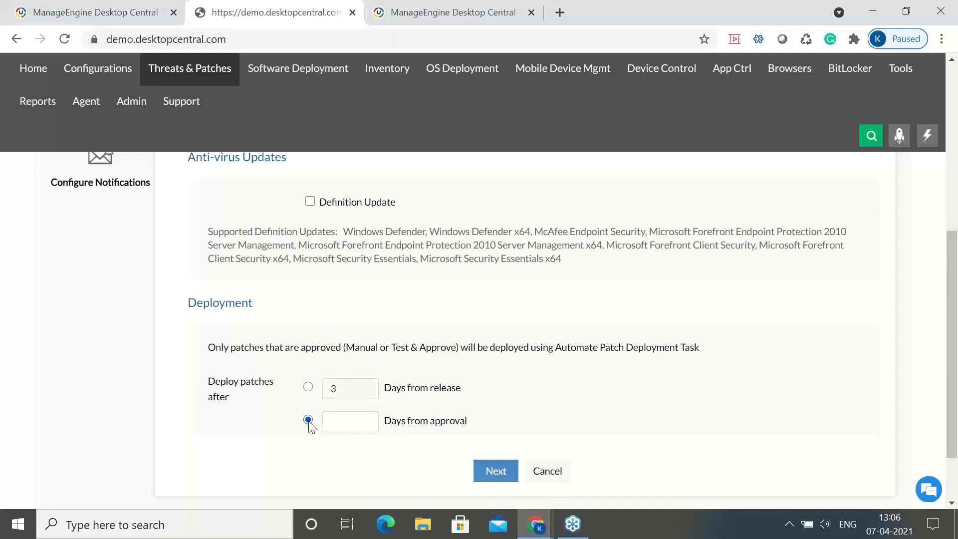
left_click(358, 419)
- Review the selected updates and go on to the task's deployment policy selection
scroll(359, 426, "up", 3)
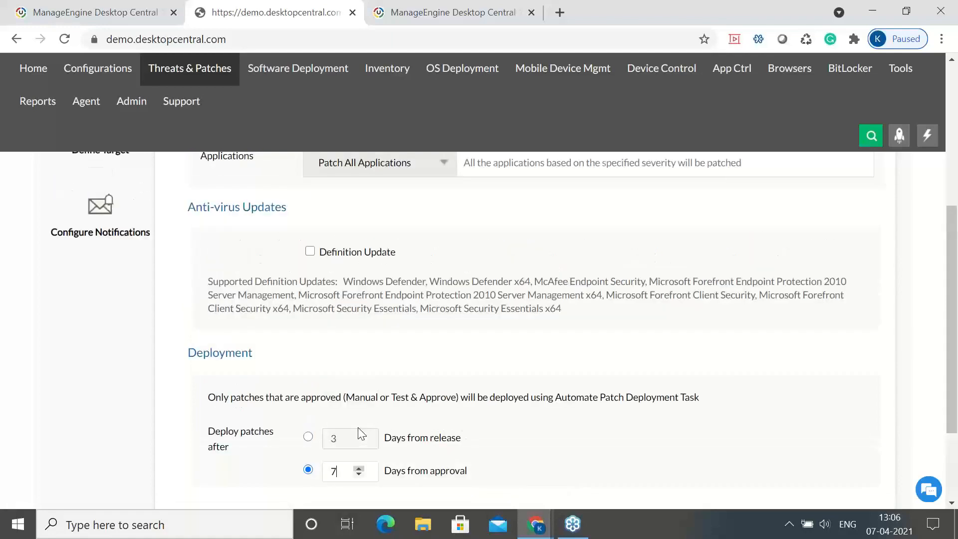
scroll(364, 414, "up", 4)
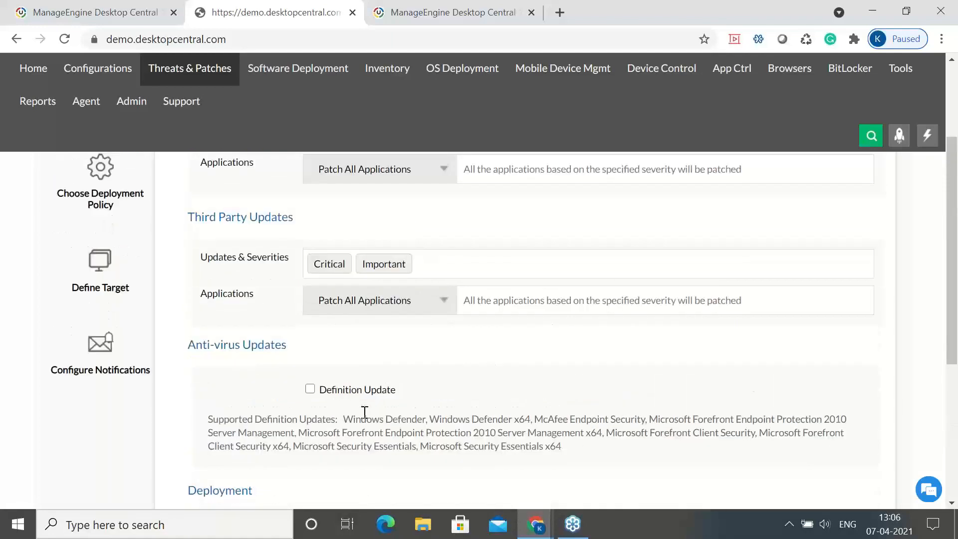
scroll(366, 418, "up", 1)
scroll(364, 419, "down", 2)
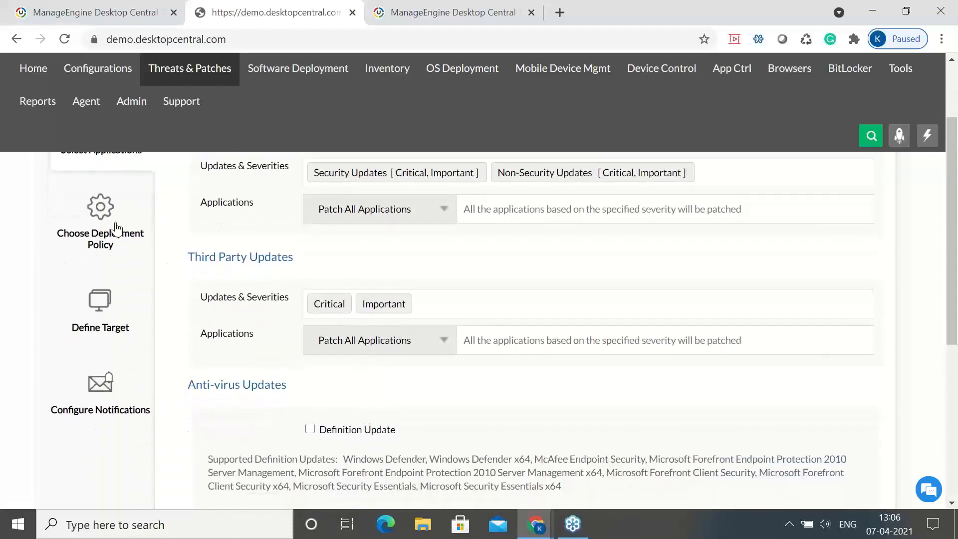
left_click(116, 229)
scroll(154, 270, "up", 3)
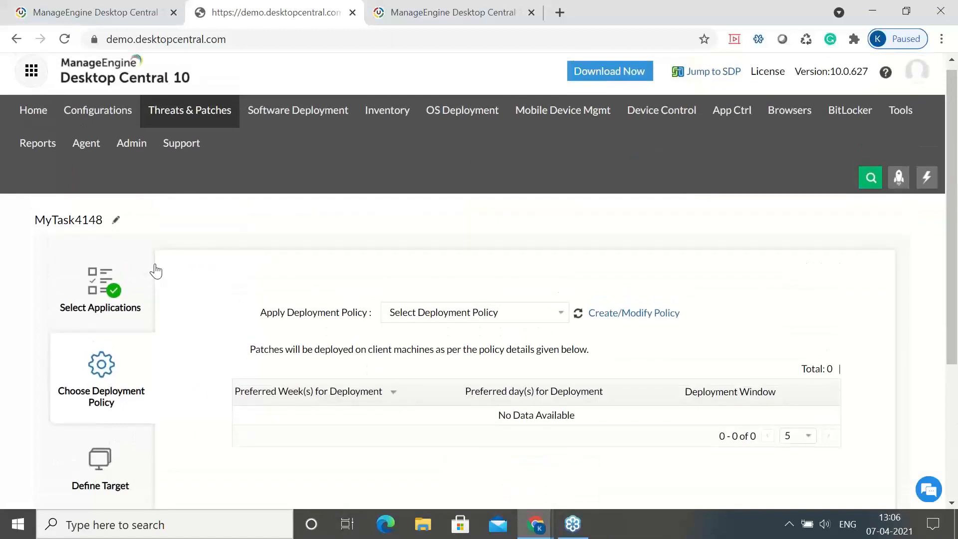
- Apply the deployment policy My Policy 0419 to the task
scroll(155, 271, "down", 1)
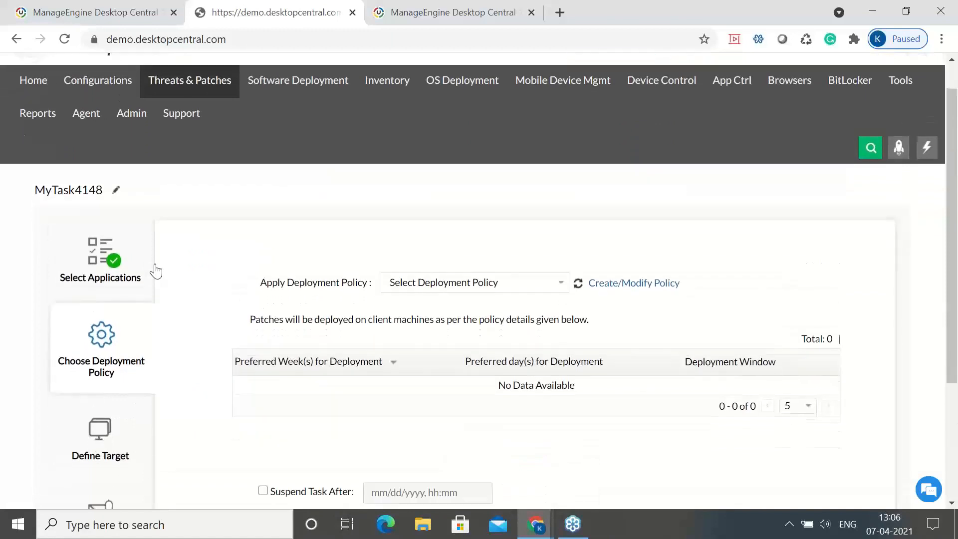
left_click(546, 284)
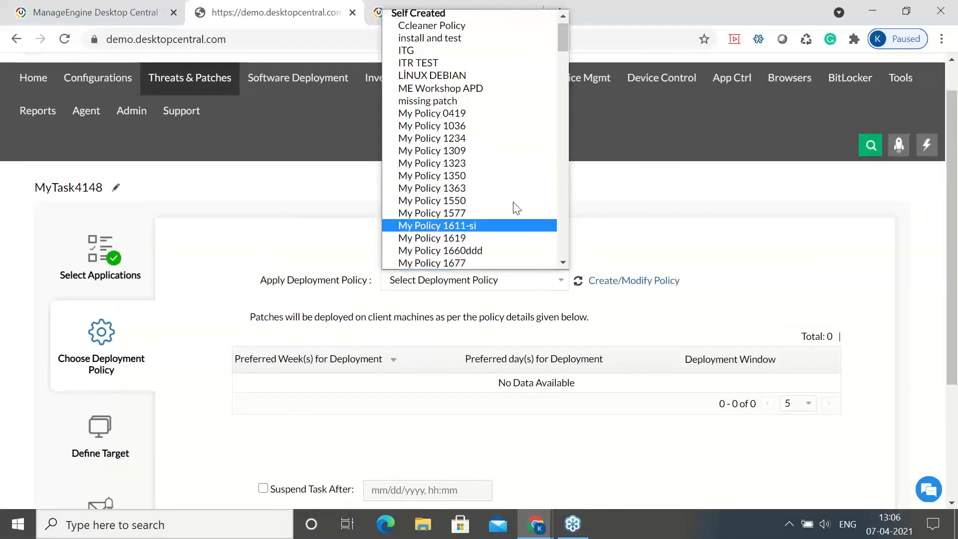
left_click(485, 116)
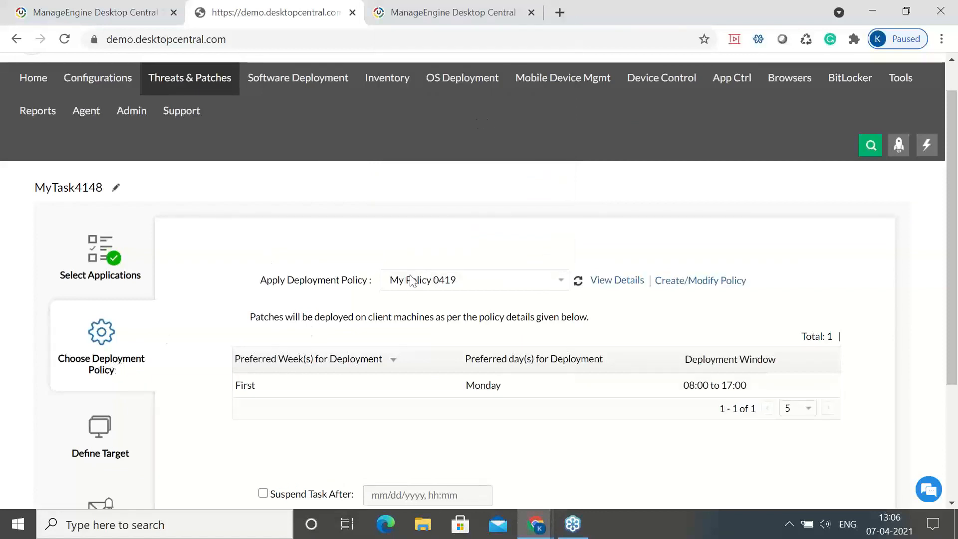
scroll(131, 340, "down", 2)
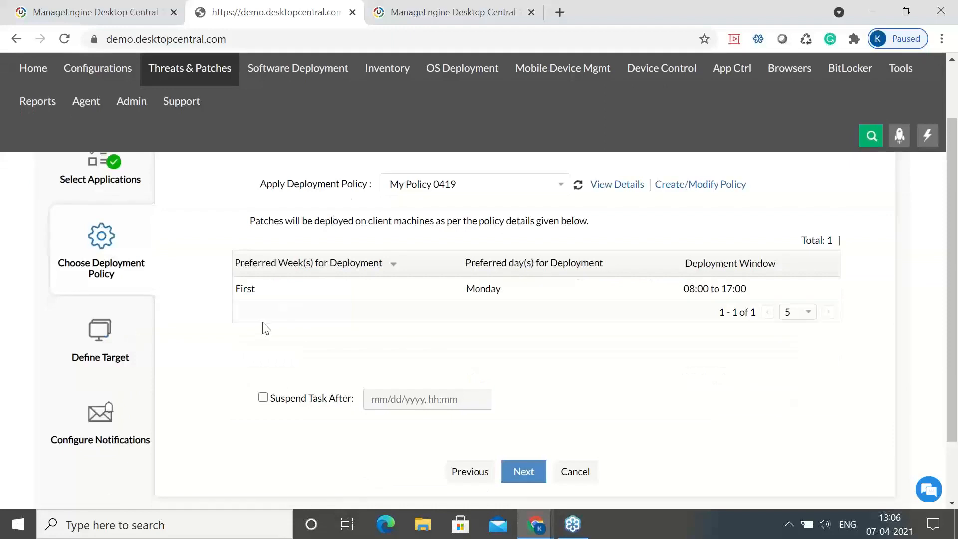
- Define the task's target as the remote offices USA, New Zealand and Germany
left_click(107, 359)
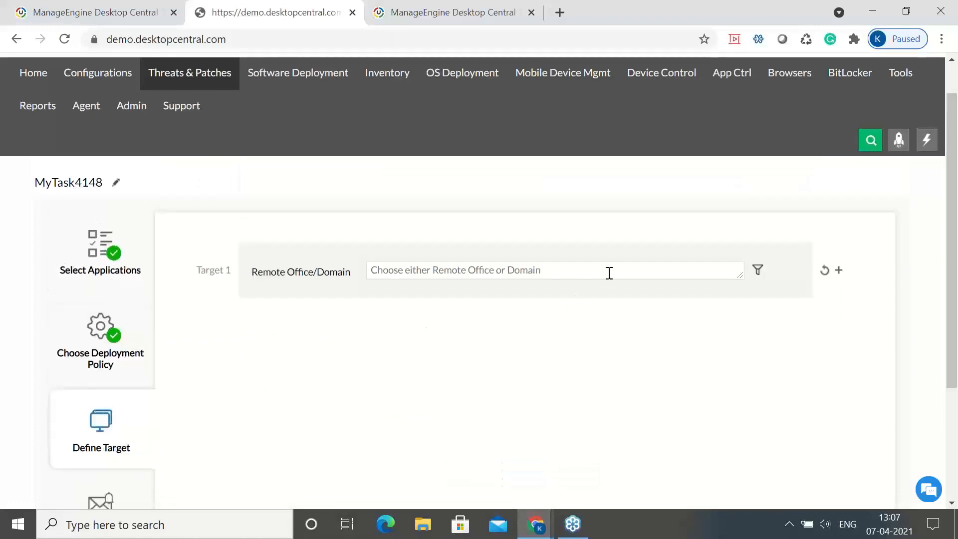
left_click(609, 273)
scroll(538, 382, "down", 1)
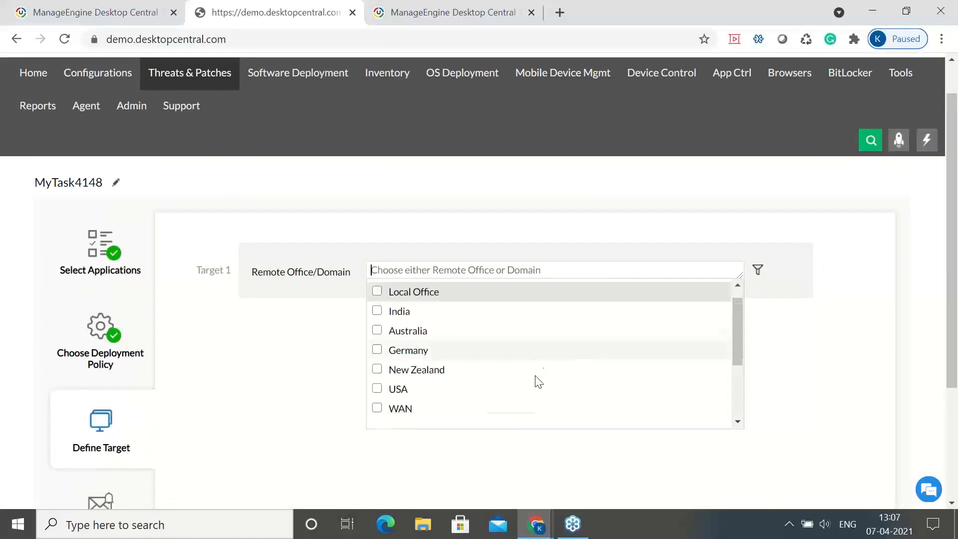
scroll(539, 381, "down", 5)
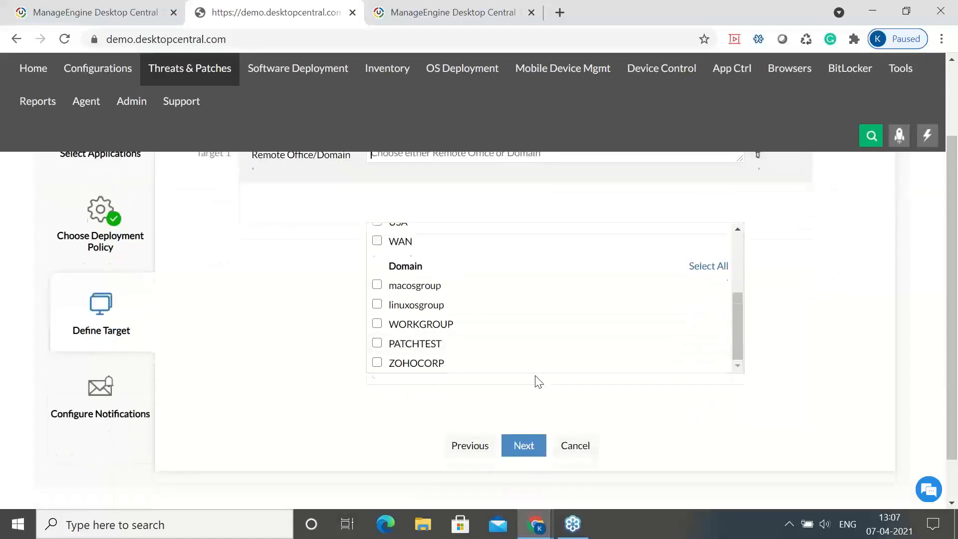
scroll(538, 382, "up", 4)
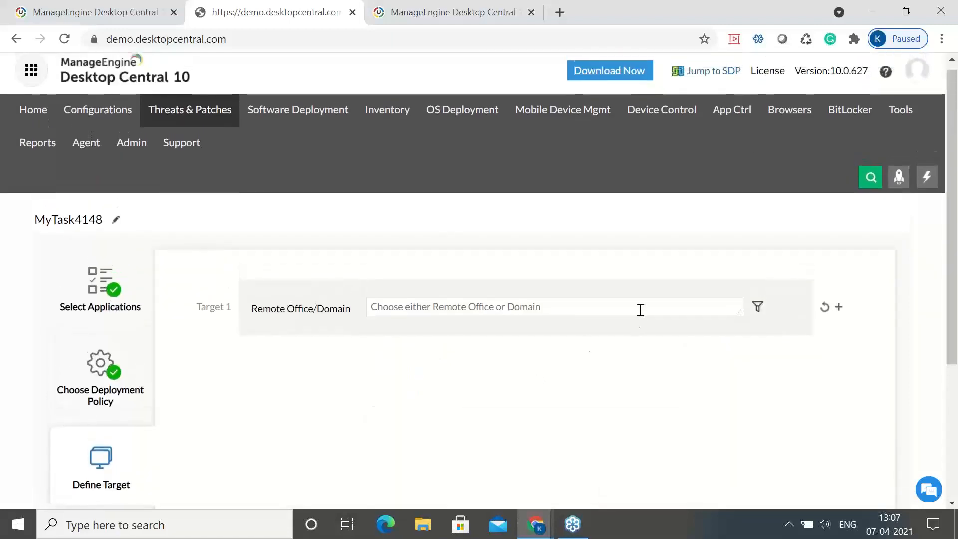
left_click(641, 310)
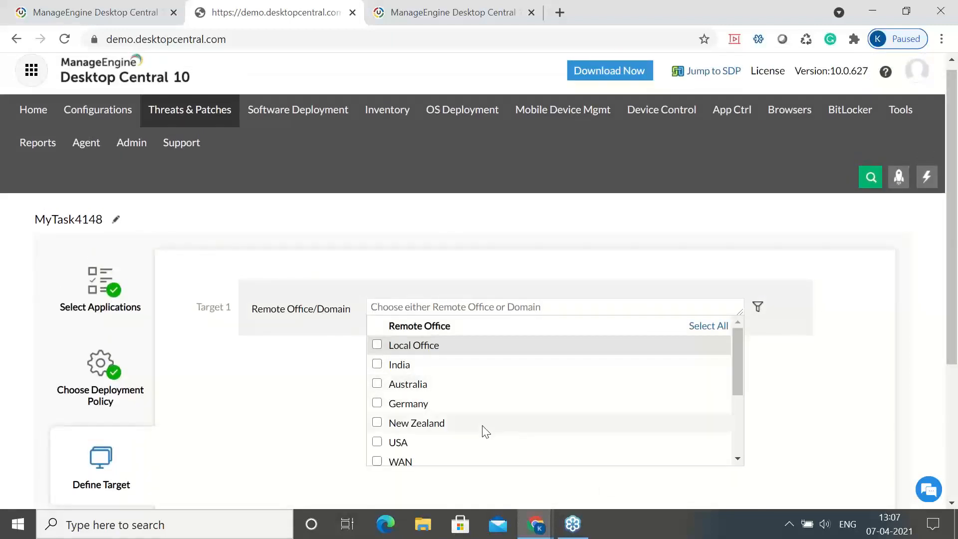
left_click(377, 442)
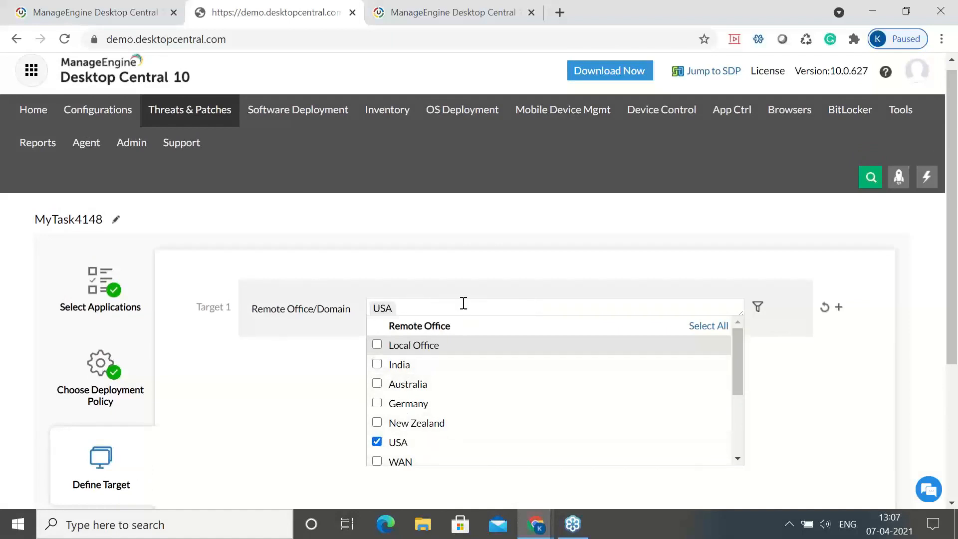
left_click(376, 422)
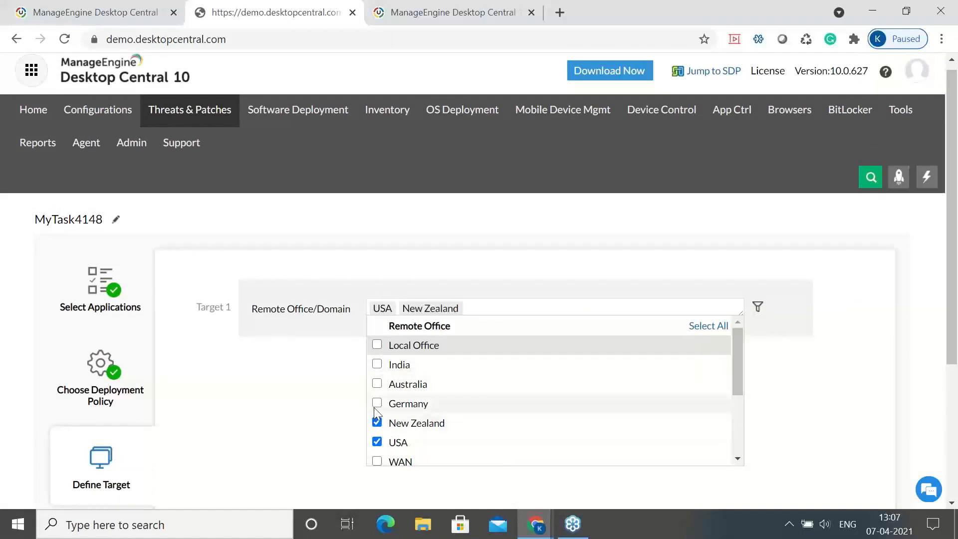
left_click(376, 403)
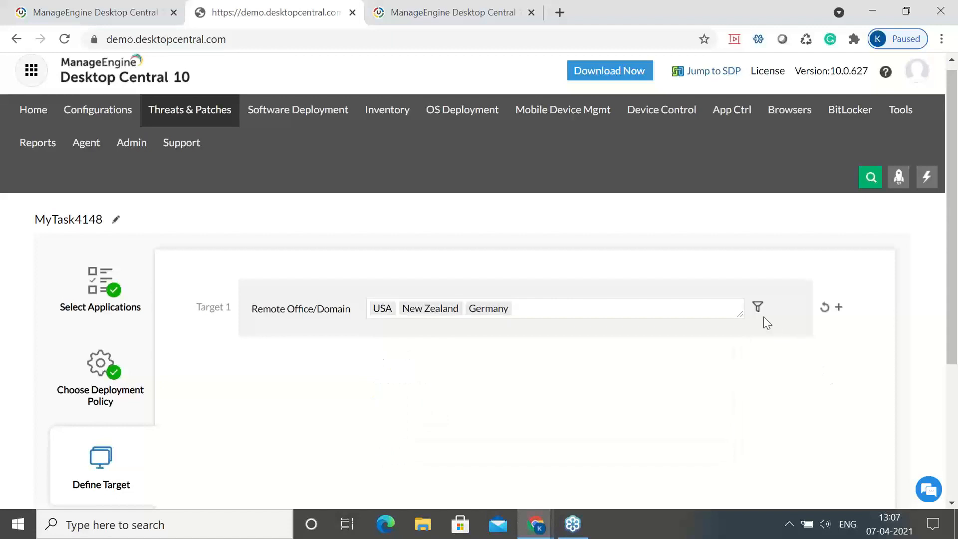
- Exclude computers with the Microsoft Windows 7 operating system from the target and go on to the task's notification settings
left_click(757, 307)
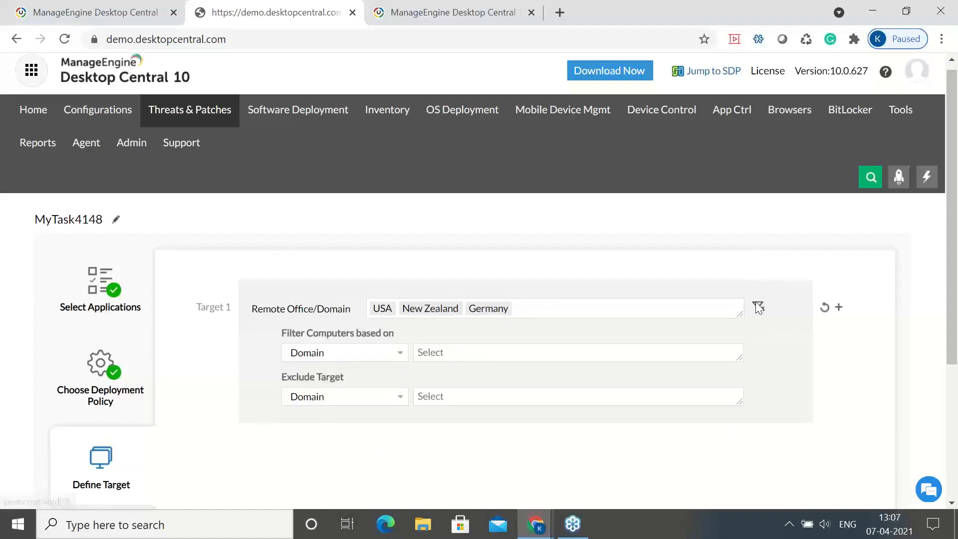
left_click(383, 398)
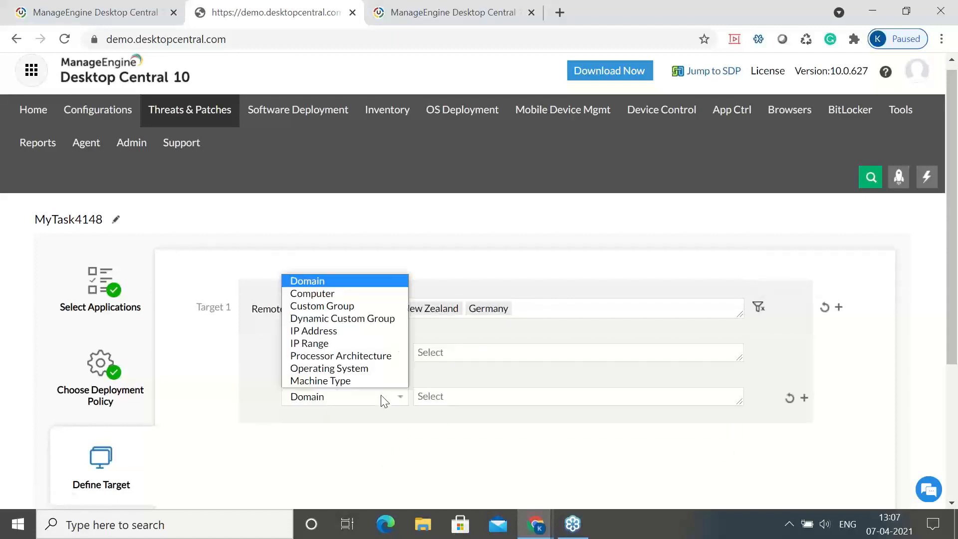
left_click(373, 369)
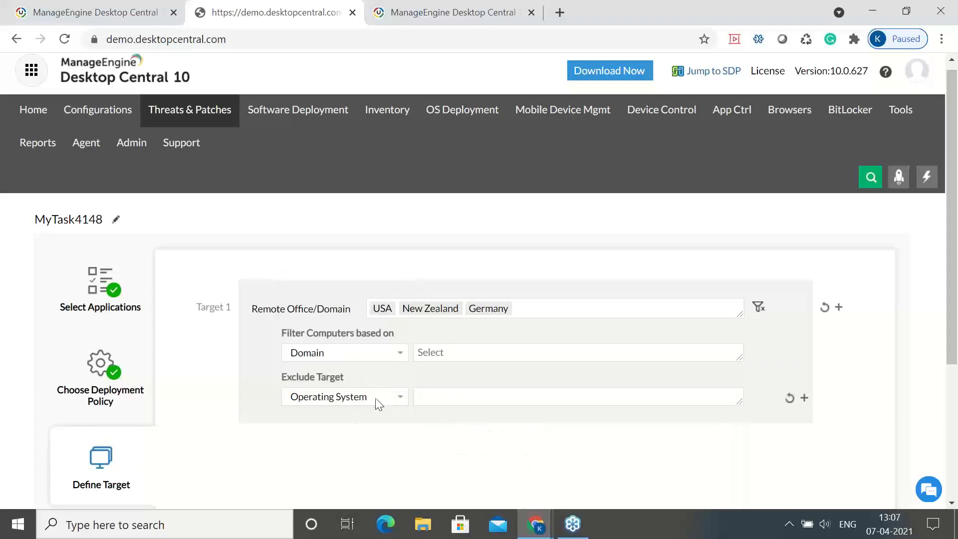
left_click(469, 400)
scroll(470, 401, "down", 2)
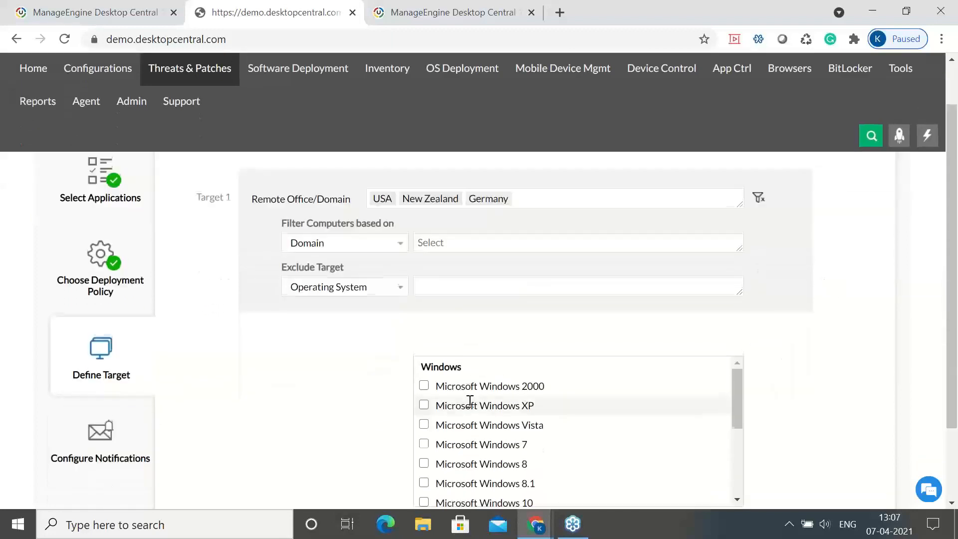
left_click(423, 433)
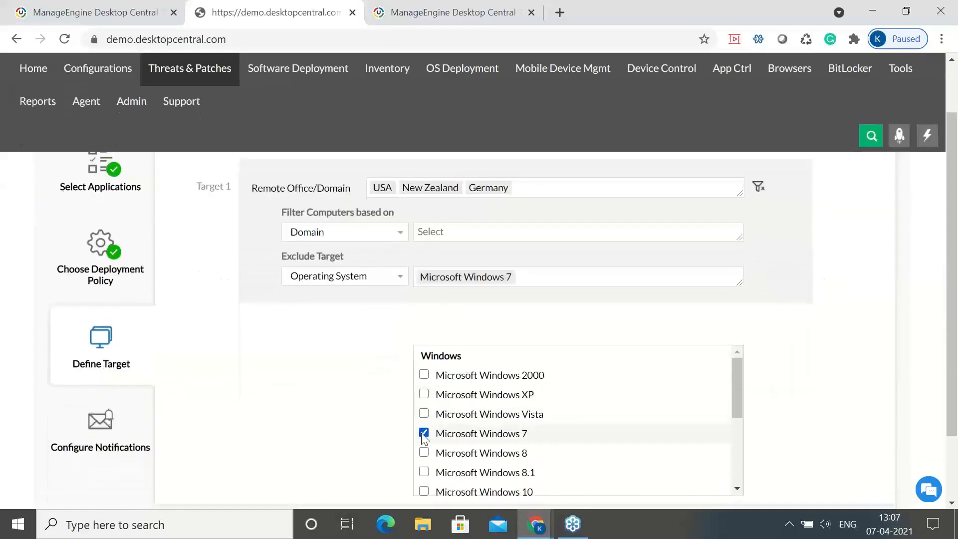
left_click(339, 400)
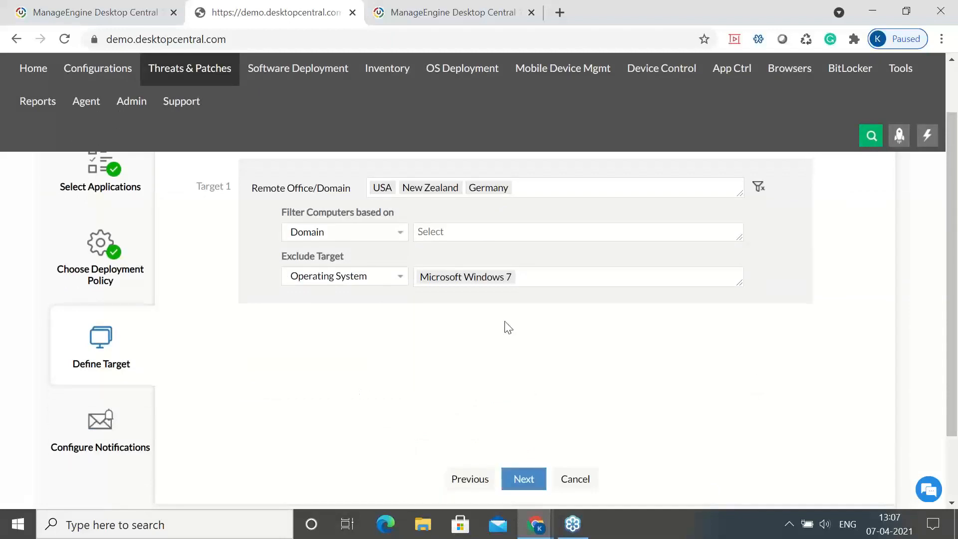
scroll(506, 322, "up", 2)
scroll(465, 325, "down", 2)
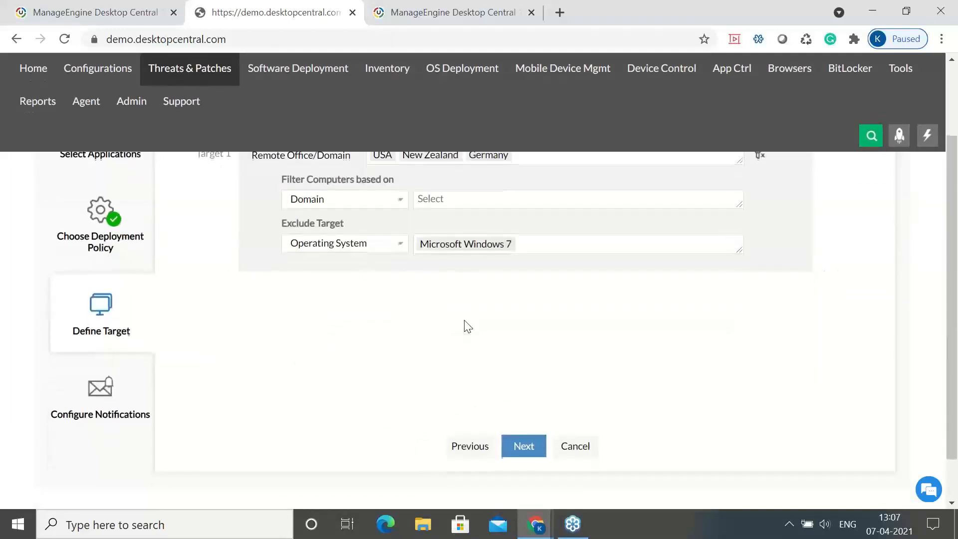
left_click(110, 399)
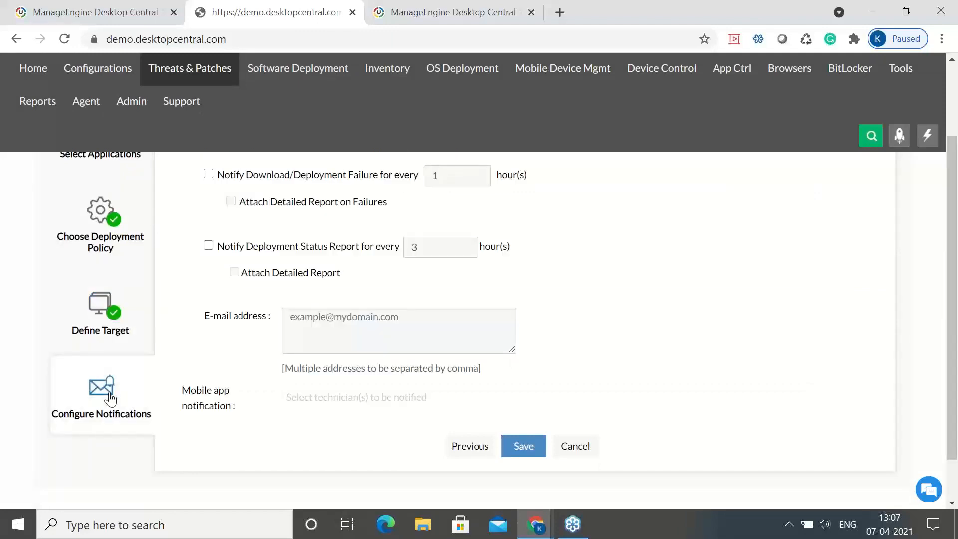
scroll(120, 384, "up", 3)
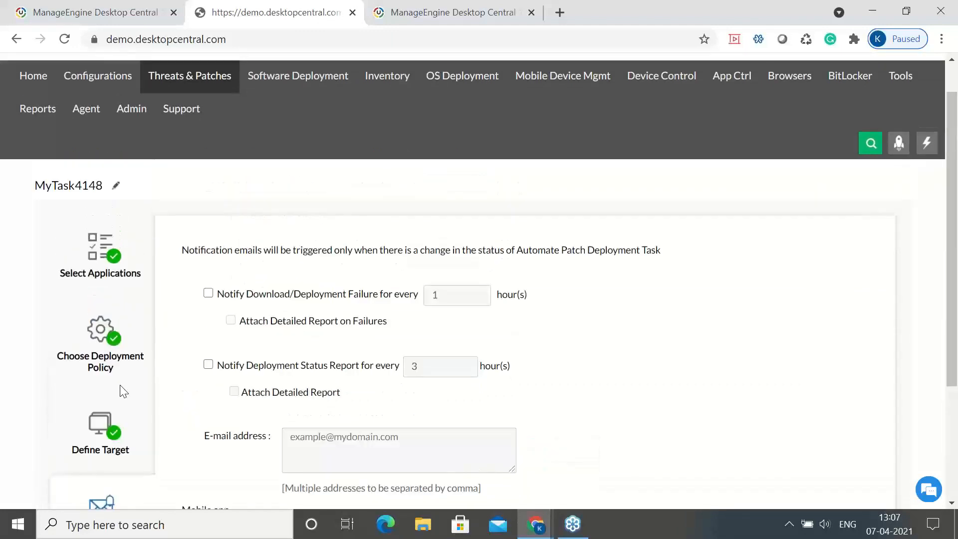
left_click(209, 296)
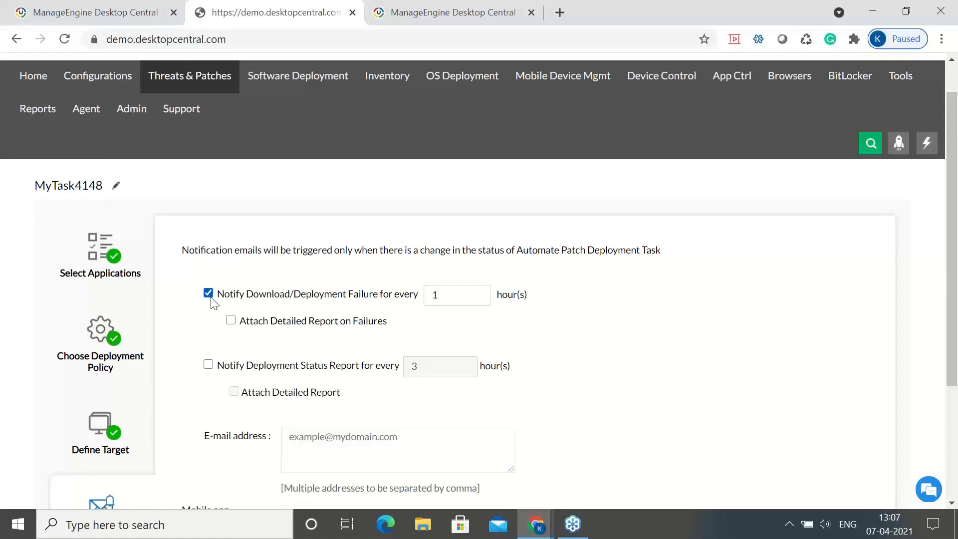
scroll(228, 374, "down", 2)
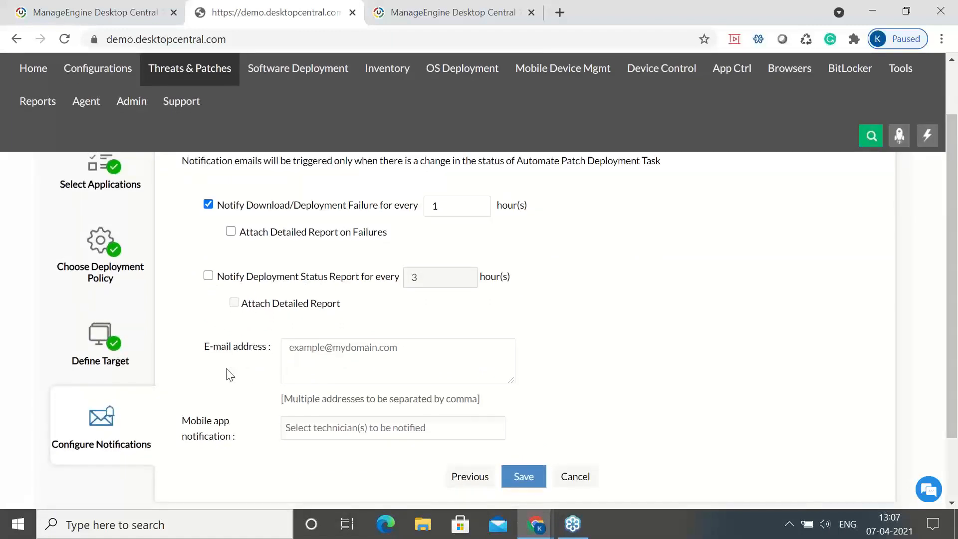
left_click(207, 278)
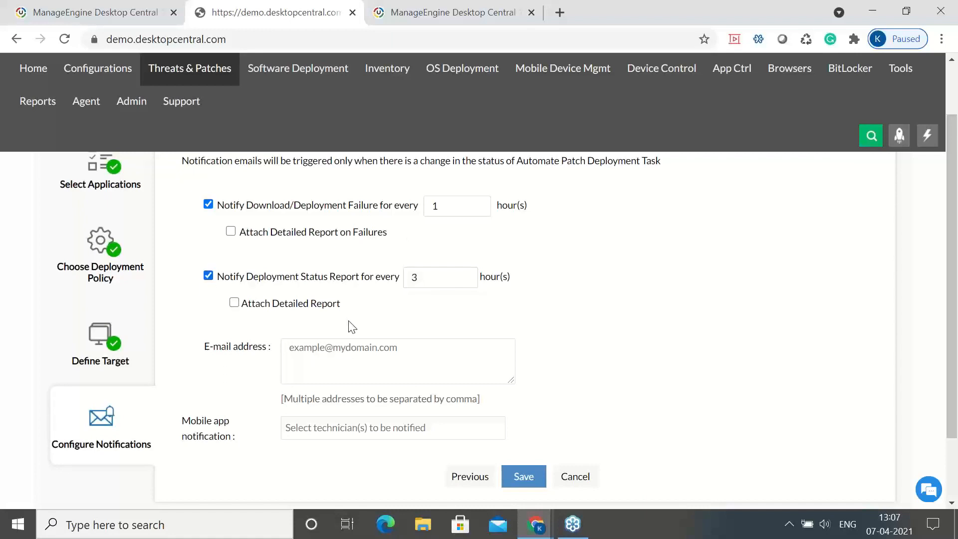
scroll(351, 324, "down", 1)
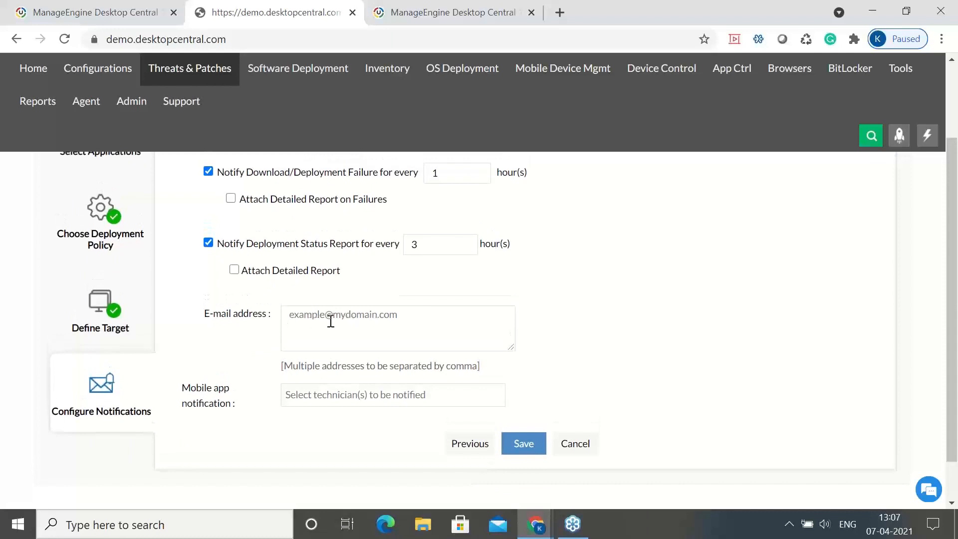
scroll(382, 323, "up", 1)
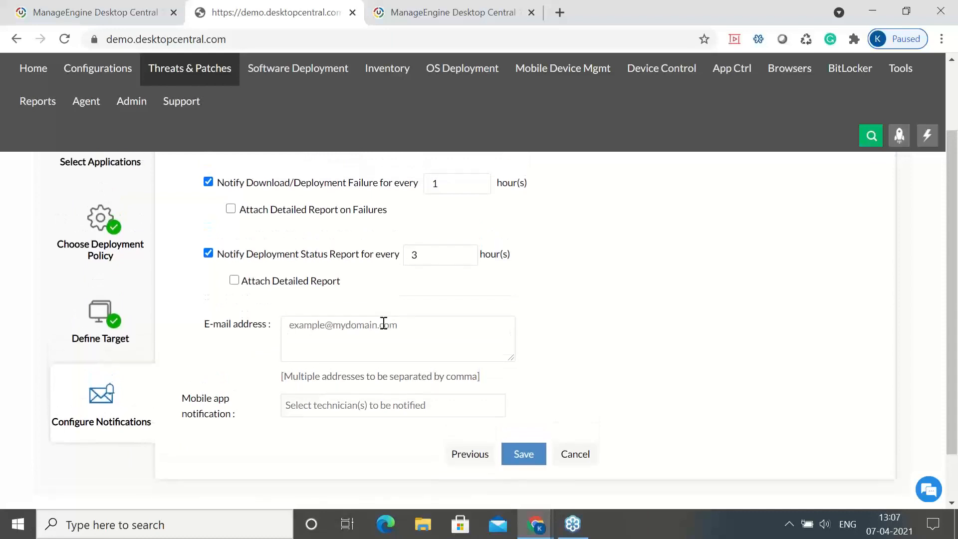
left_click(208, 268)
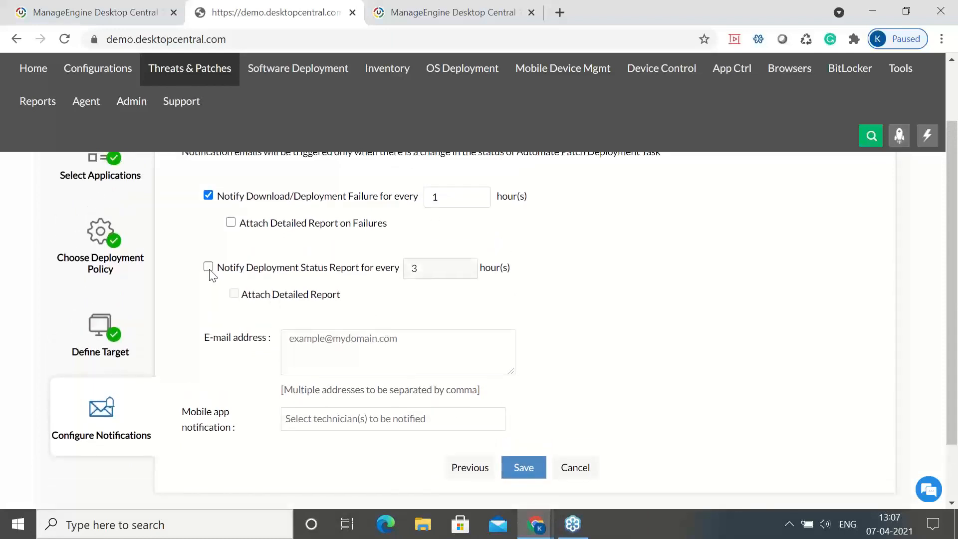
left_click(209, 196)
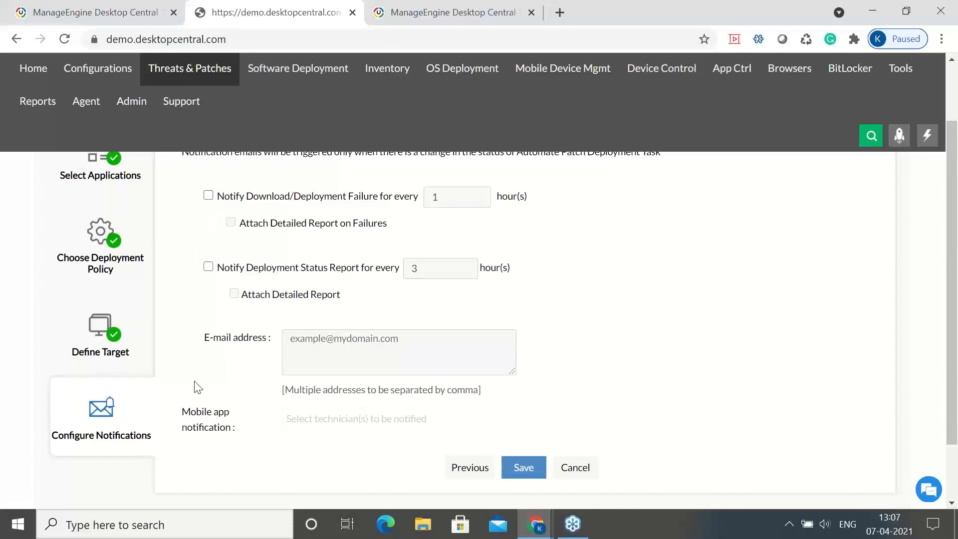
- Save the automated patch deployment task with no notifications enabled
scroll(197, 387, "up", 2)
scroll(197, 386, "down", 2)
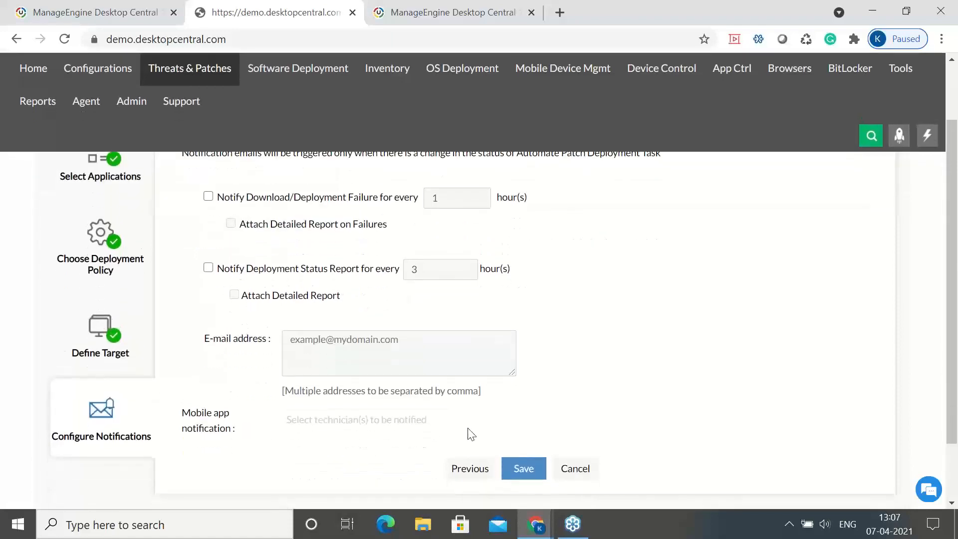
left_click(541, 470)
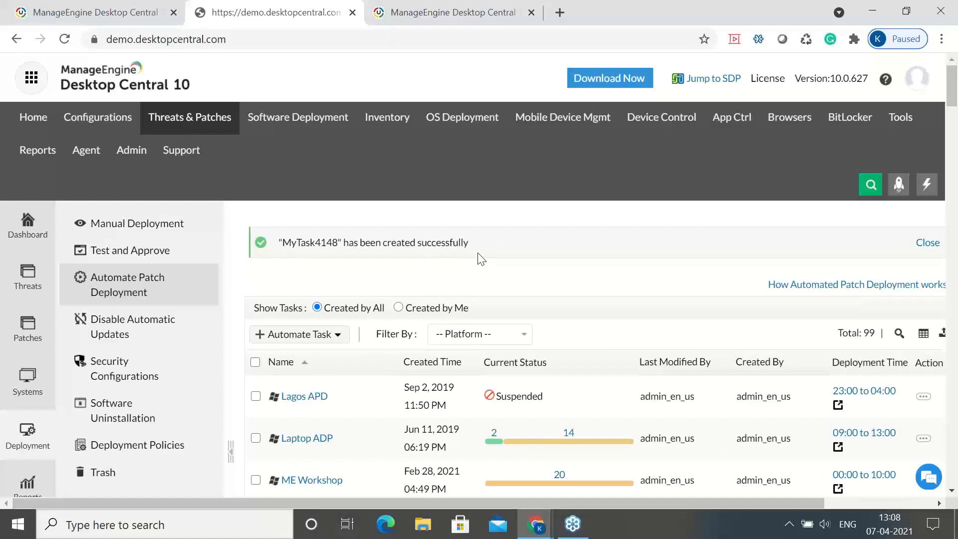
key("alt+Tab")
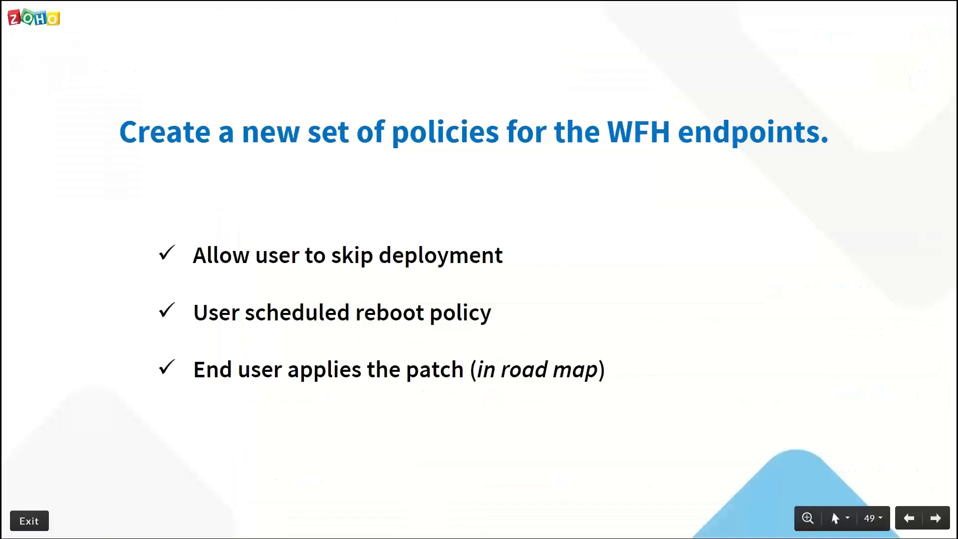
key("Right")
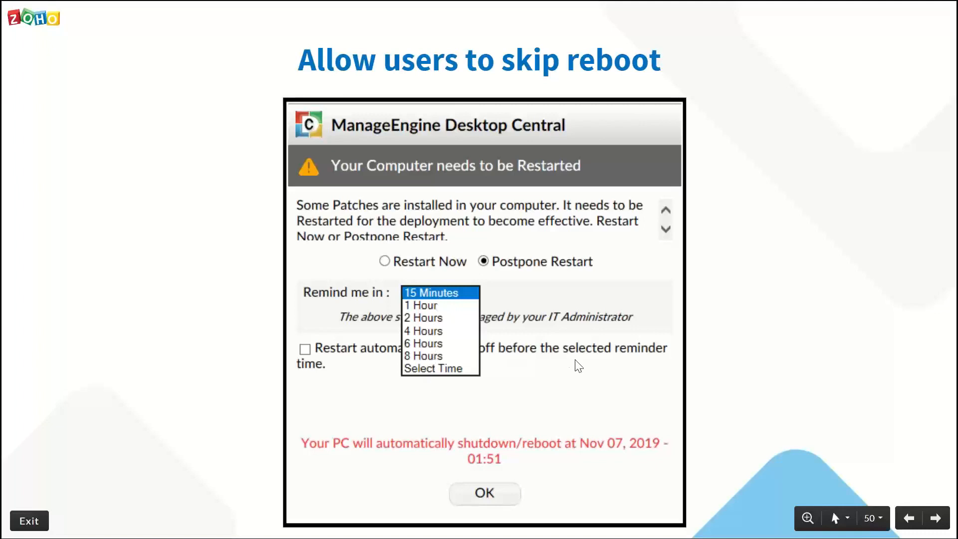
key("Right")
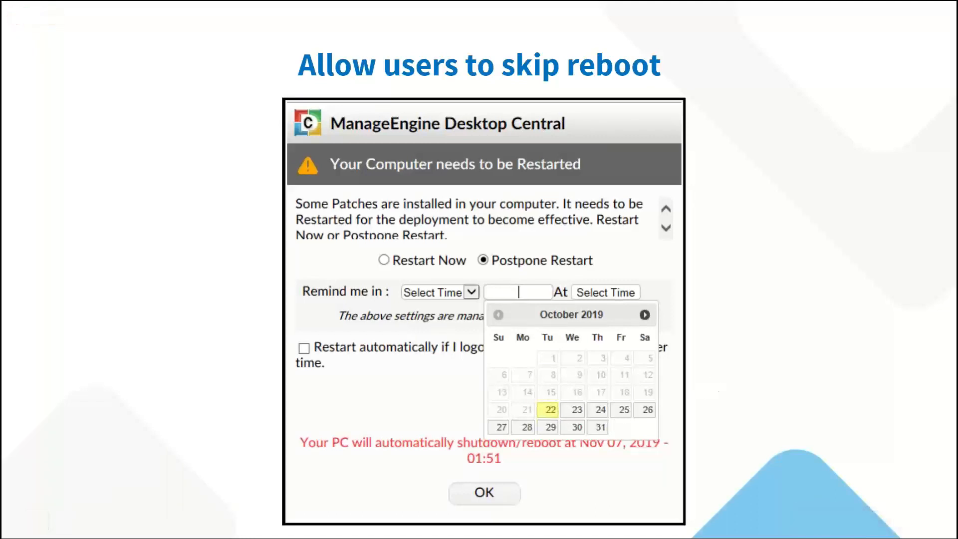
key("Right")
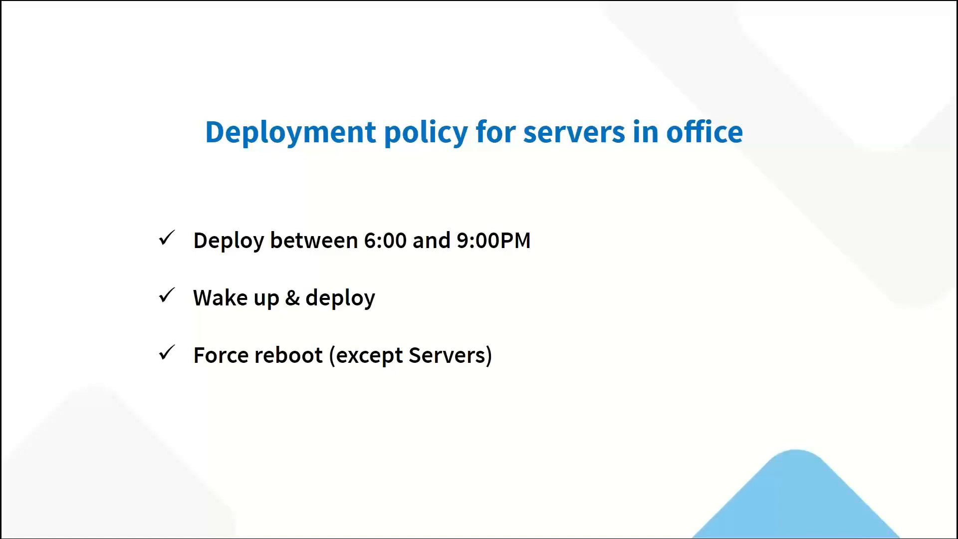
key("Right")
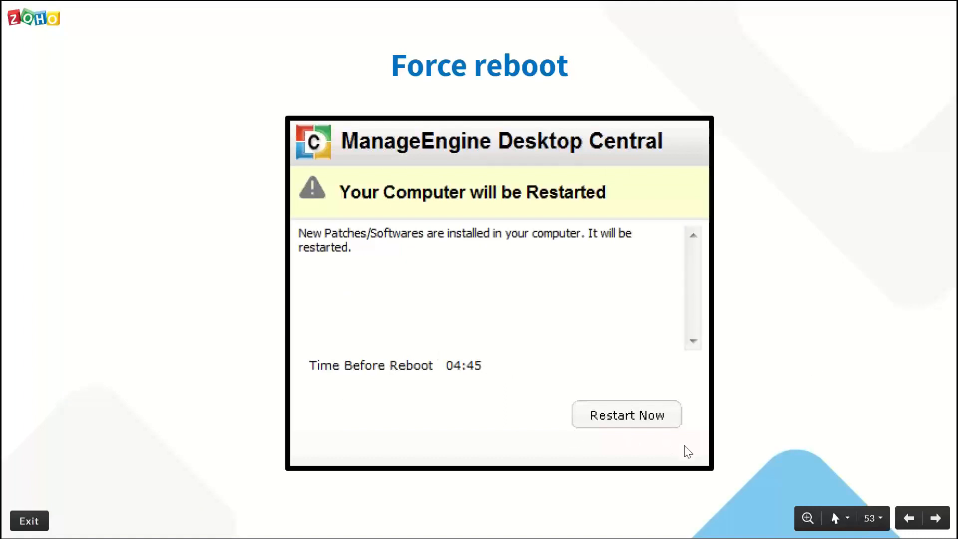
key("Right")
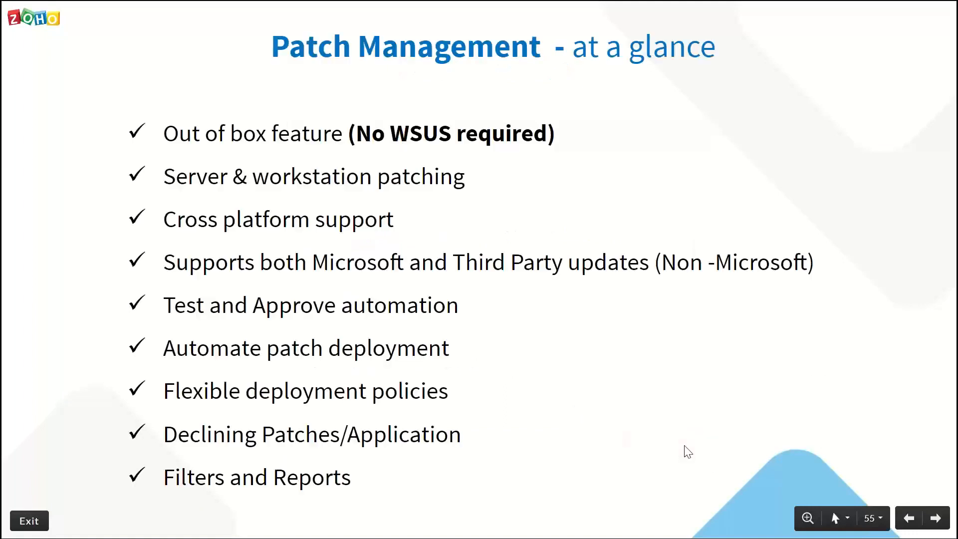